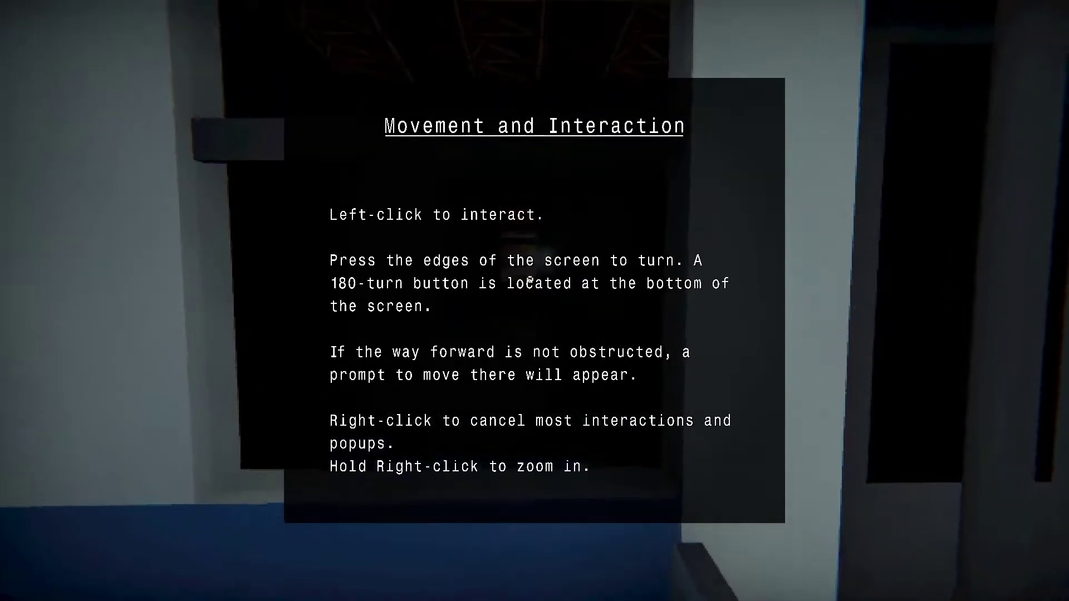
Dismiss the movement tutorial, walk down the train car and try the jammed pilot carriage door
{"action": "left_click", "coordinate": [530, 283]}
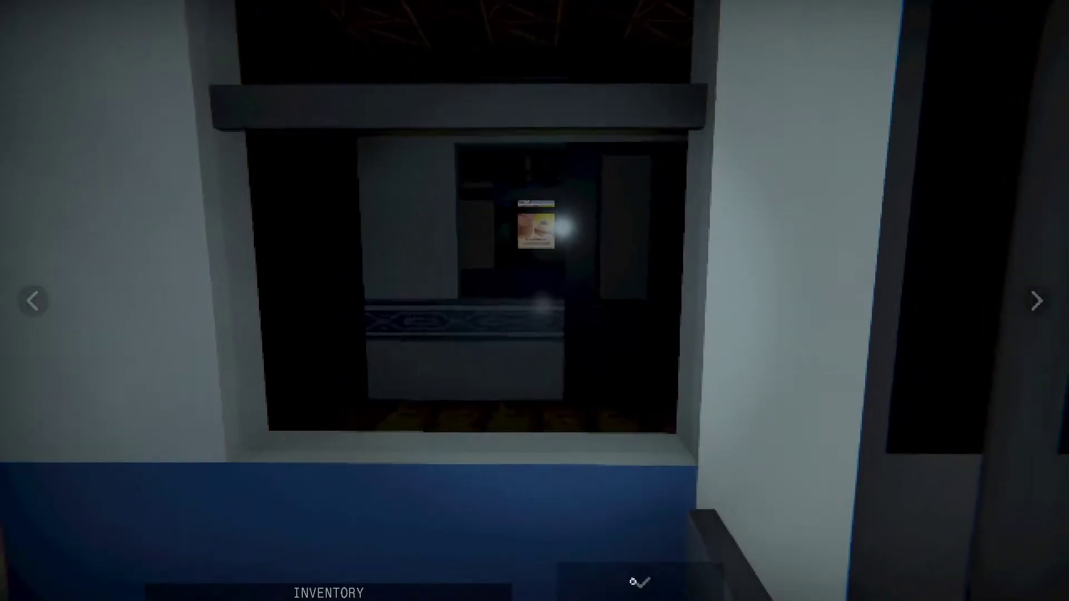
{"action": "left_click", "coordinate": [1036, 301]}
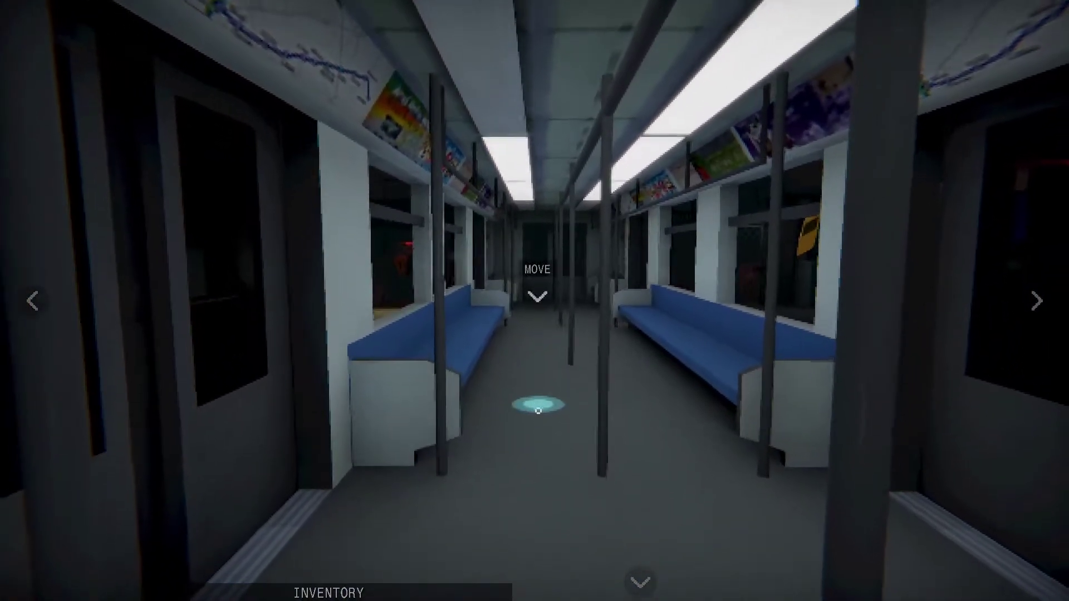
{"action": "left_click", "coordinate": [537, 416]}
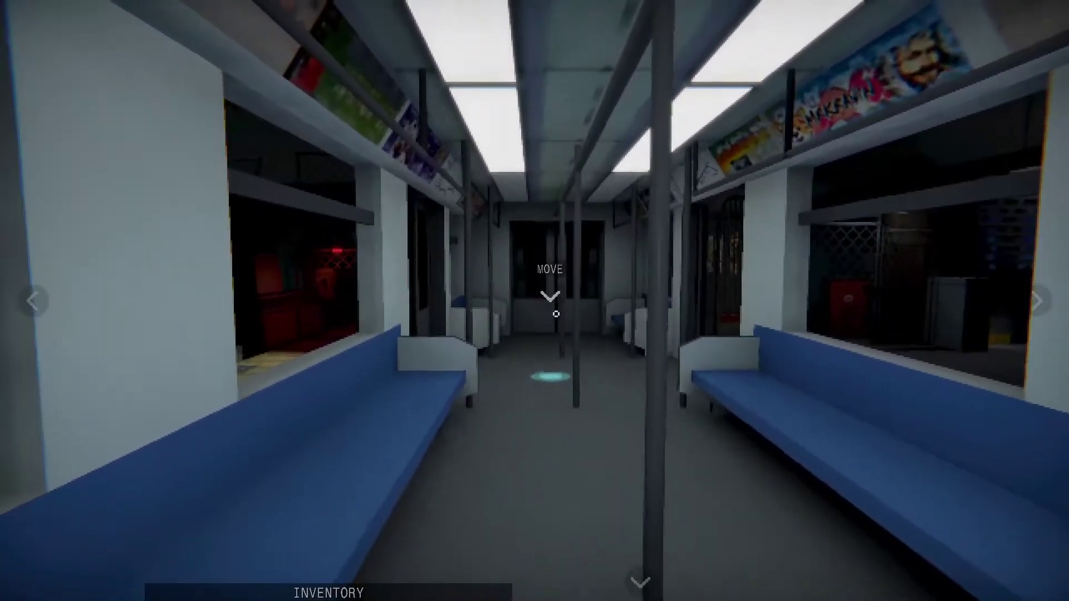
{"action": "left_click", "coordinate": [556, 314]}
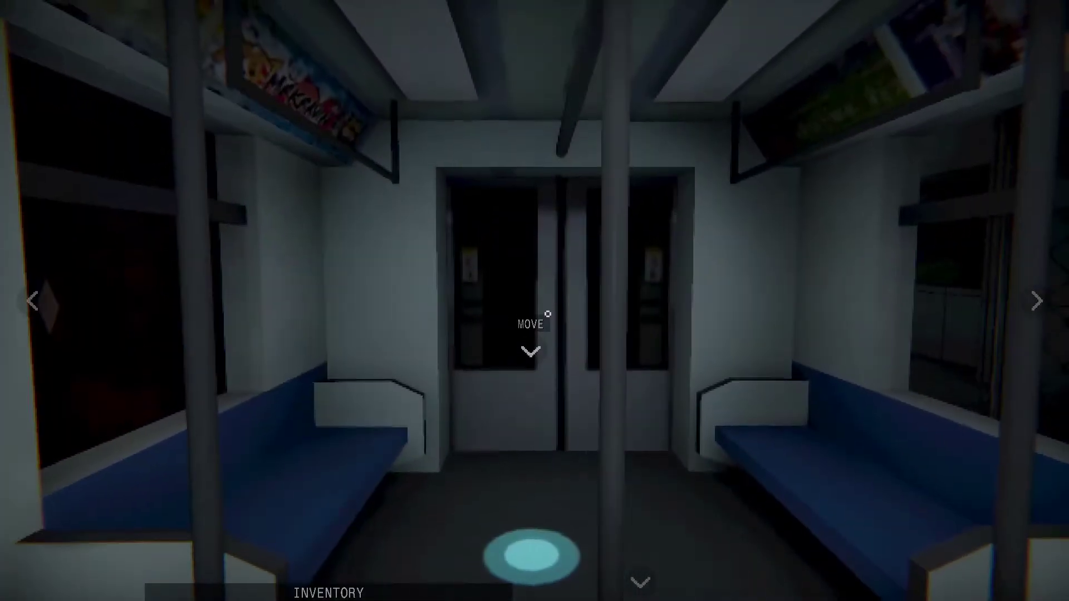
{"action": "left_click", "coordinate": [547, 314]}
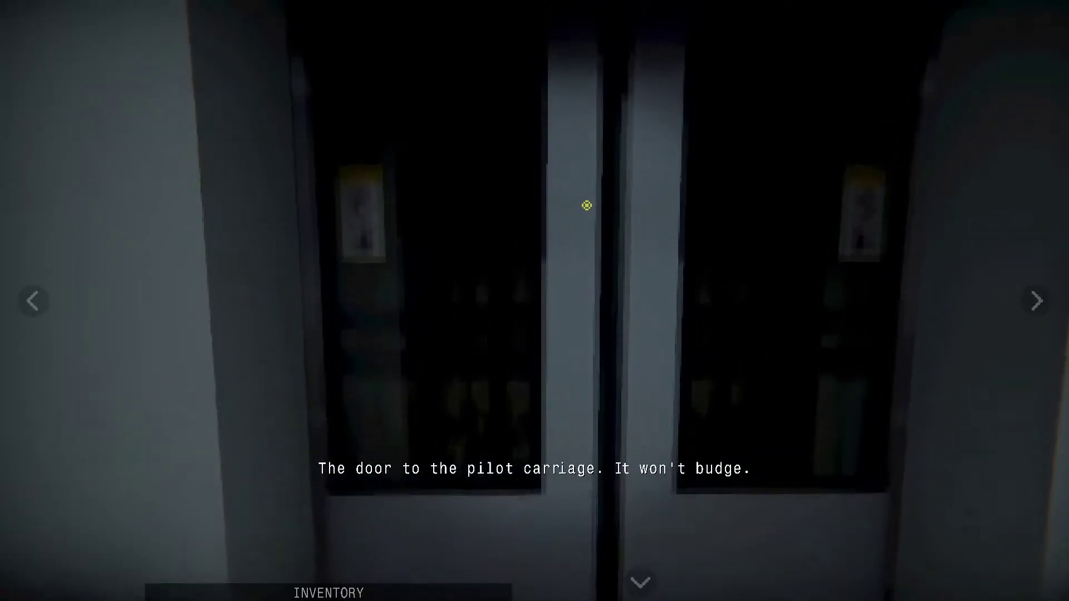
Turn around and walk back along the car, out of the train into the station
{"action": "left_click", "coordinate": [33, 300]}
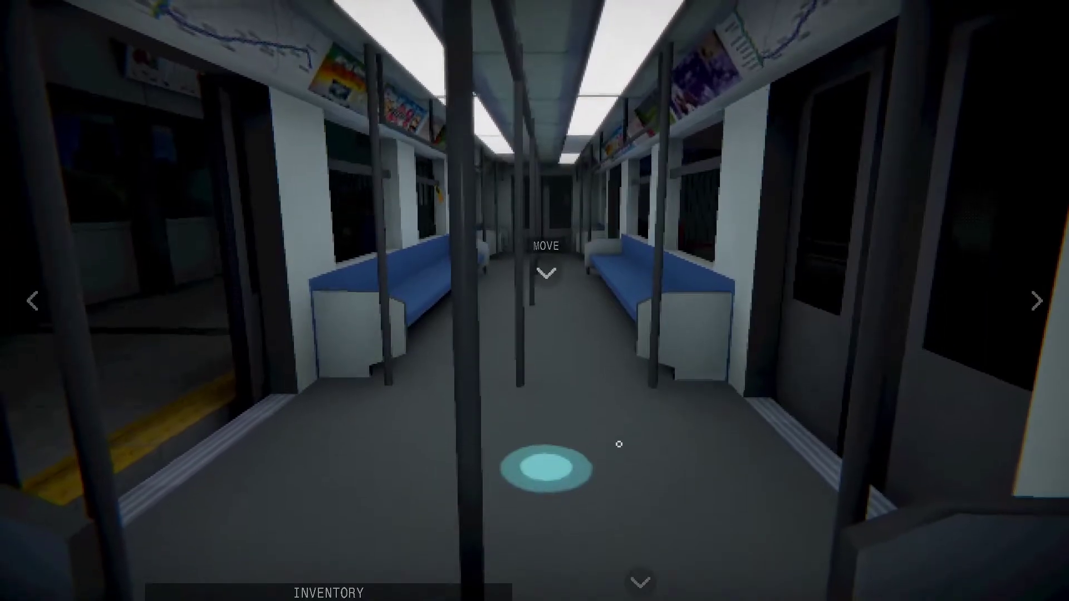
{"action": "left_click", "coordinate": [547, 467]}
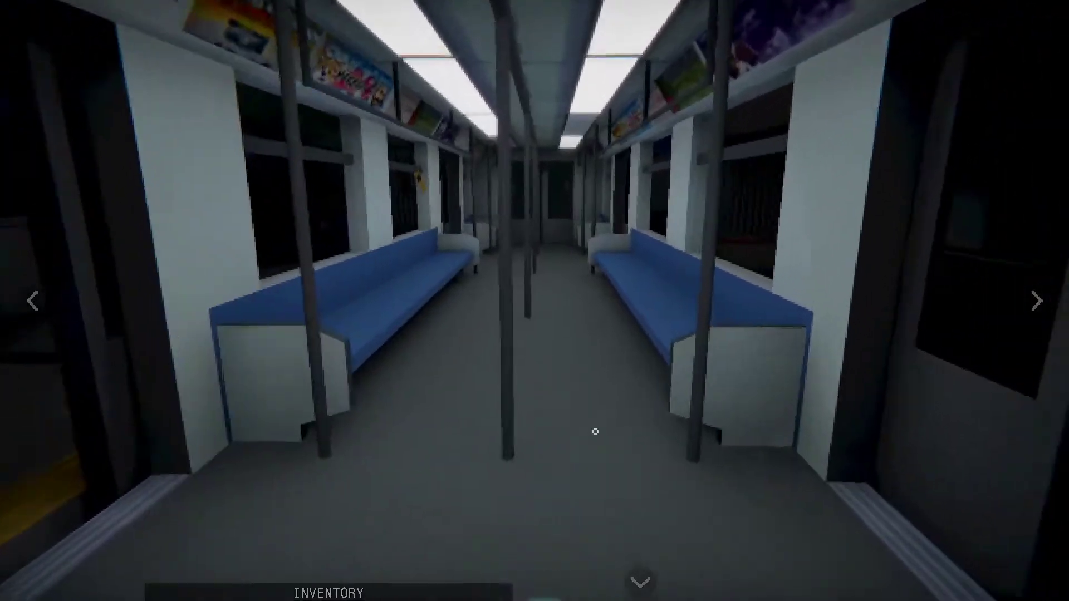
{"action": "left_click", "coordinate": [33, 301]}
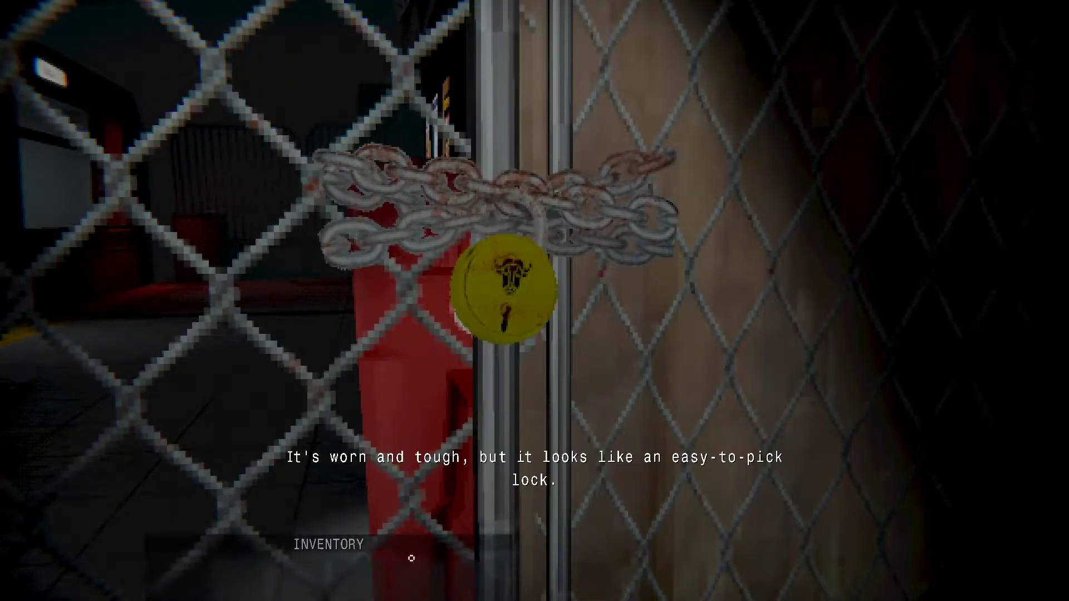
Leave the padlock close-up and examine the locked exit shutter
{"action": "left_click", "coordinate": [509, 543]}
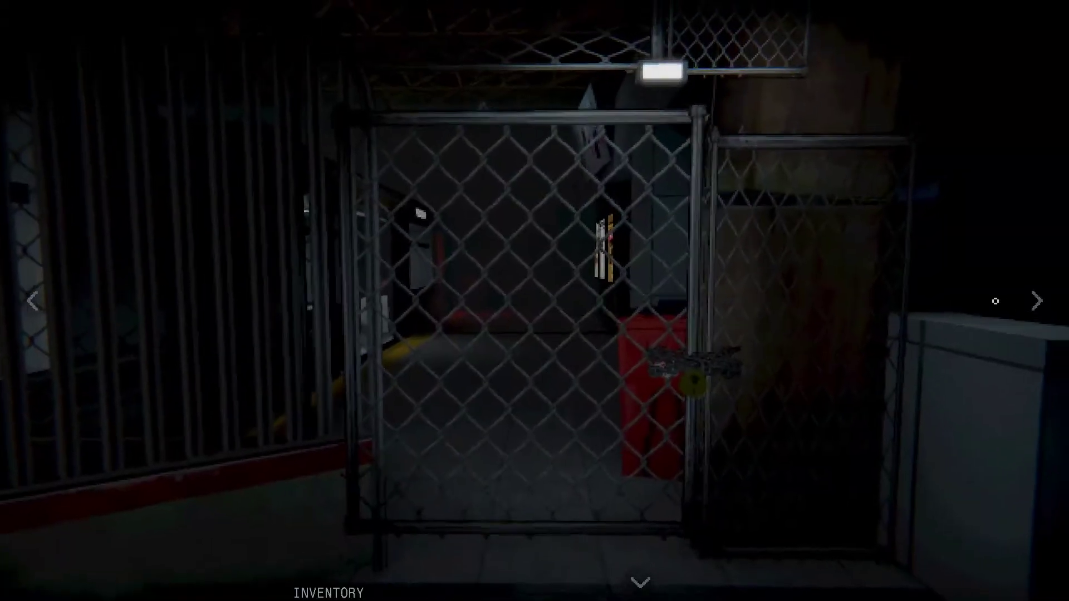
{"action": "left_click", "coordinate": [1036, 301]}
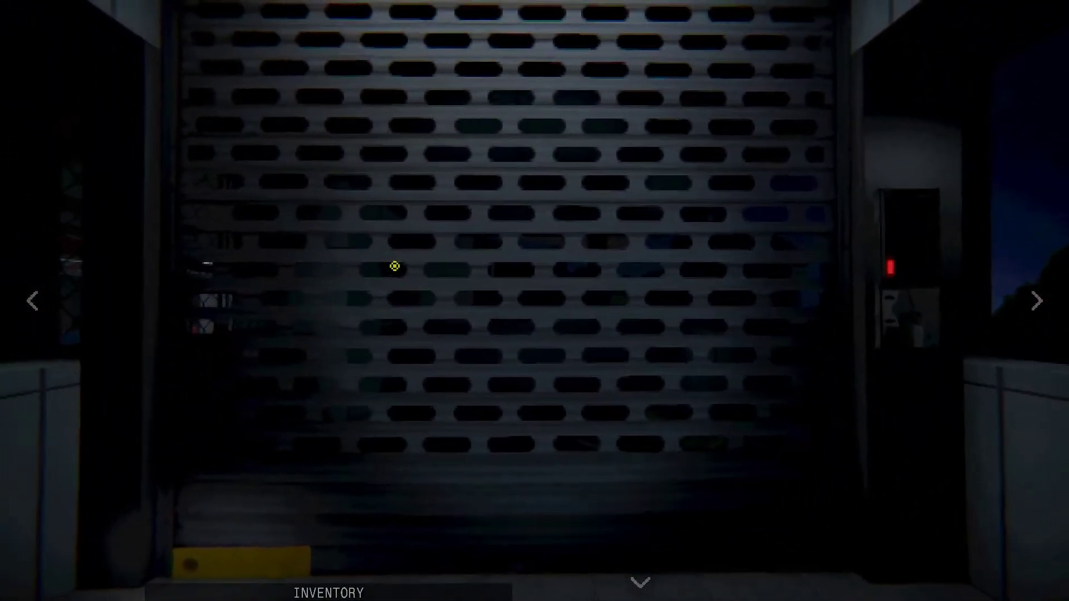
{"action": "left_click", "coordinate": [394, 266]}
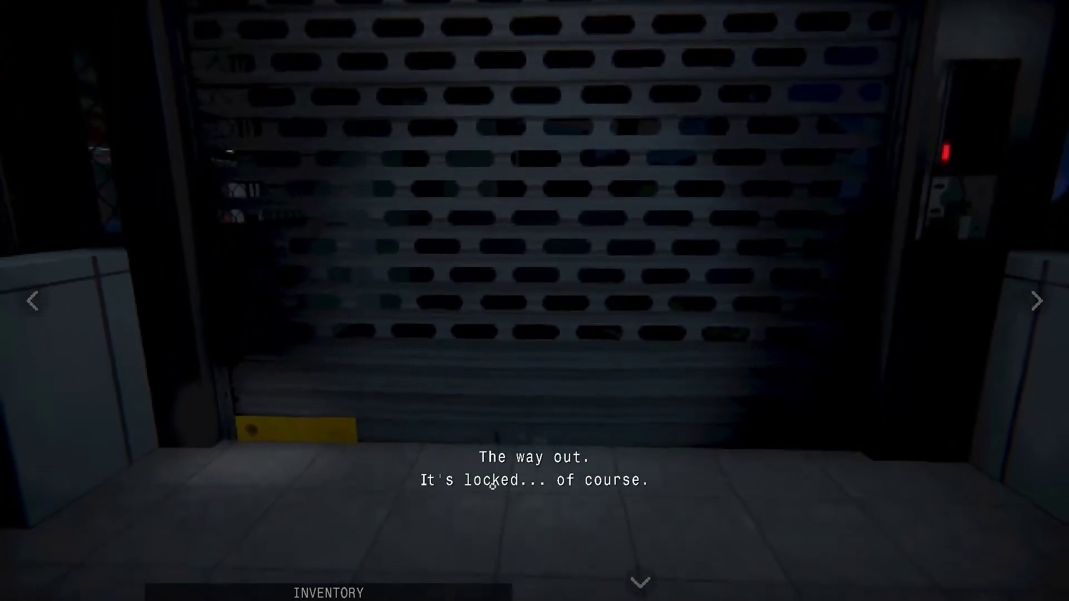
Walk along the train and platform past the bins to the chain-link gate
{"action": "left_click", "coordinate": [32, 301]}
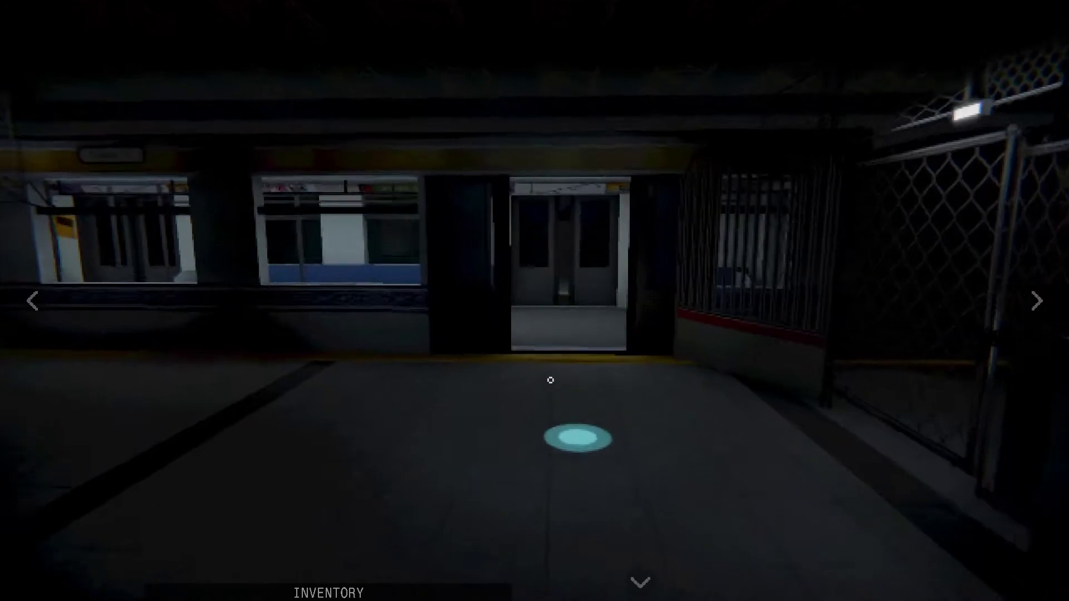
{"action": "left_click", "coordinate": [389, 371]}
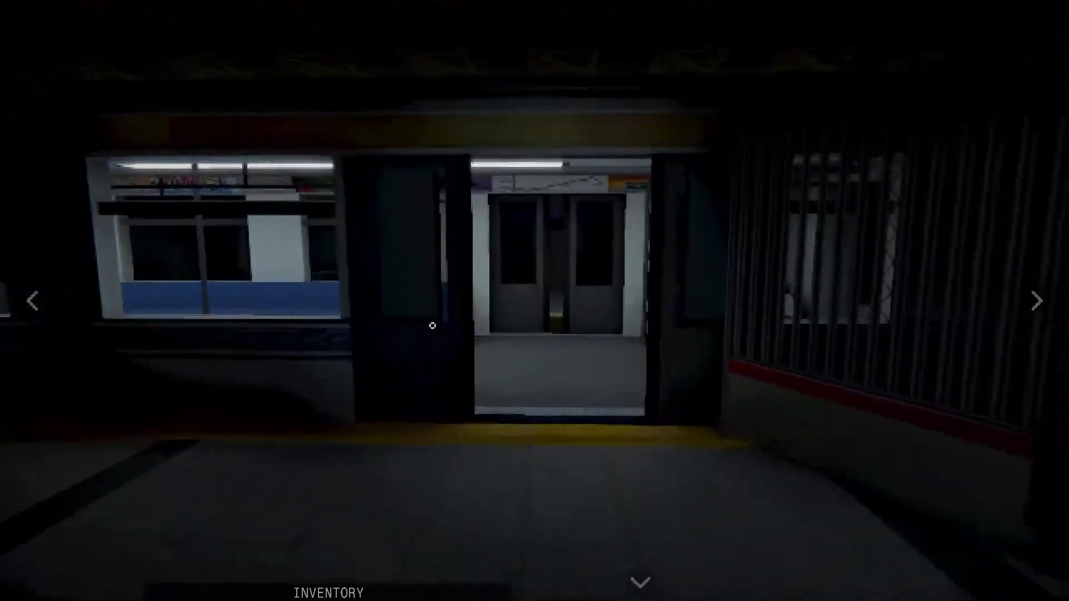
{"action": "left_click", "coordinate": [13, 311]}
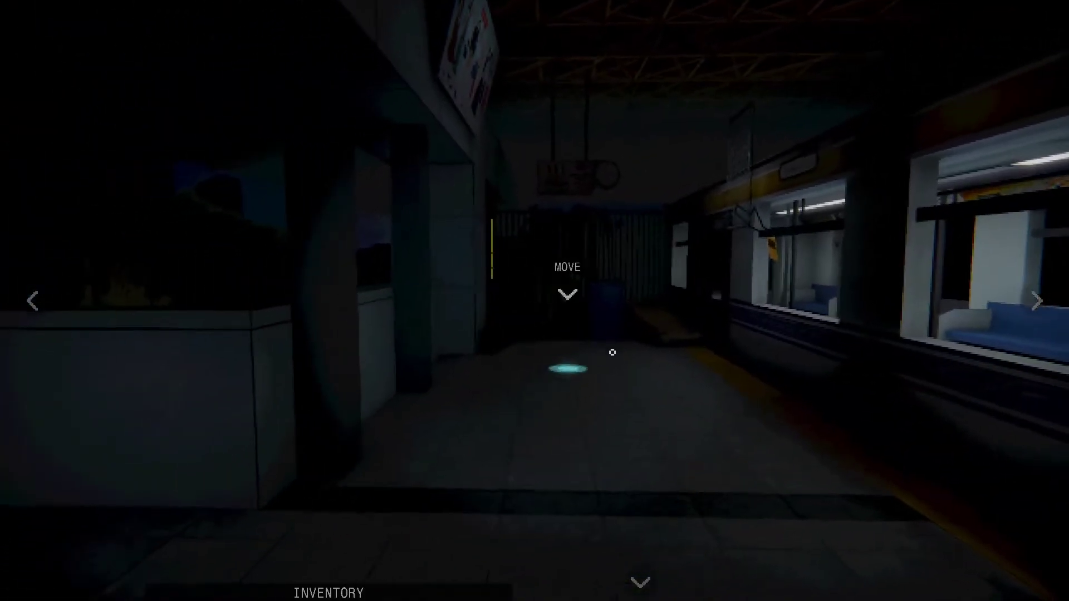
{"action": "left_click", "coordinate": [568, 343]}
{"action": "left_click", "coordinate": [557, 339]}
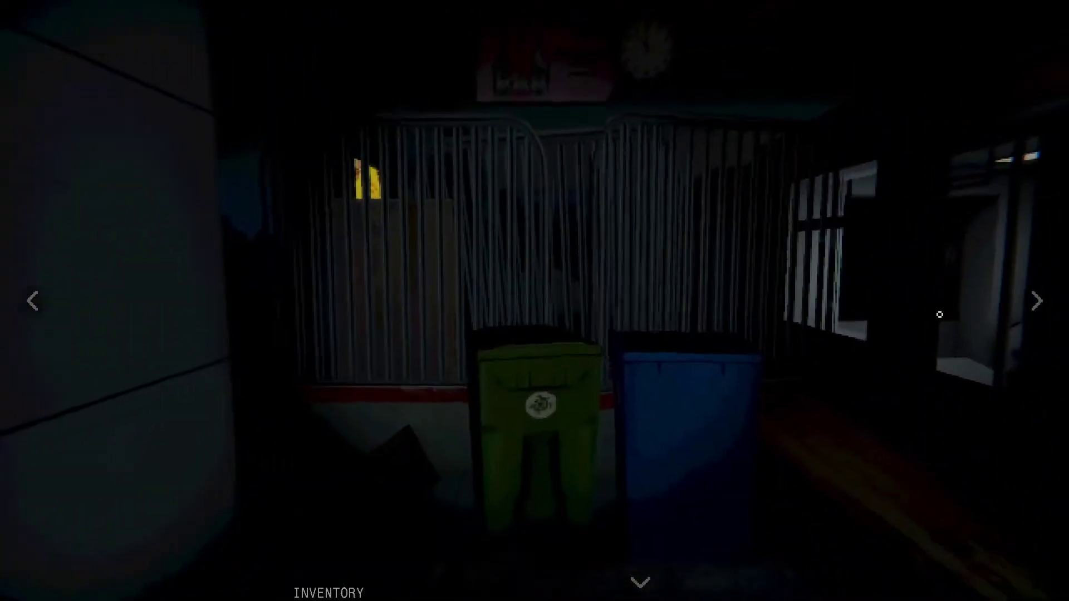
{"action": "left_click", "coordinate": [1035, 301]}
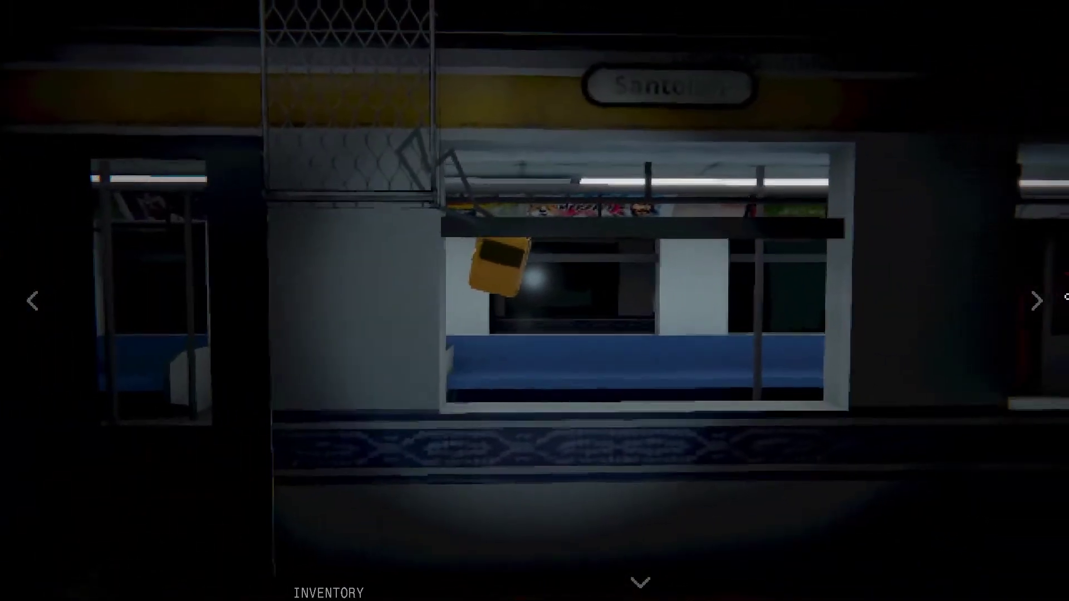
{"action": "left_click", "coordinate": [1035, 301]}
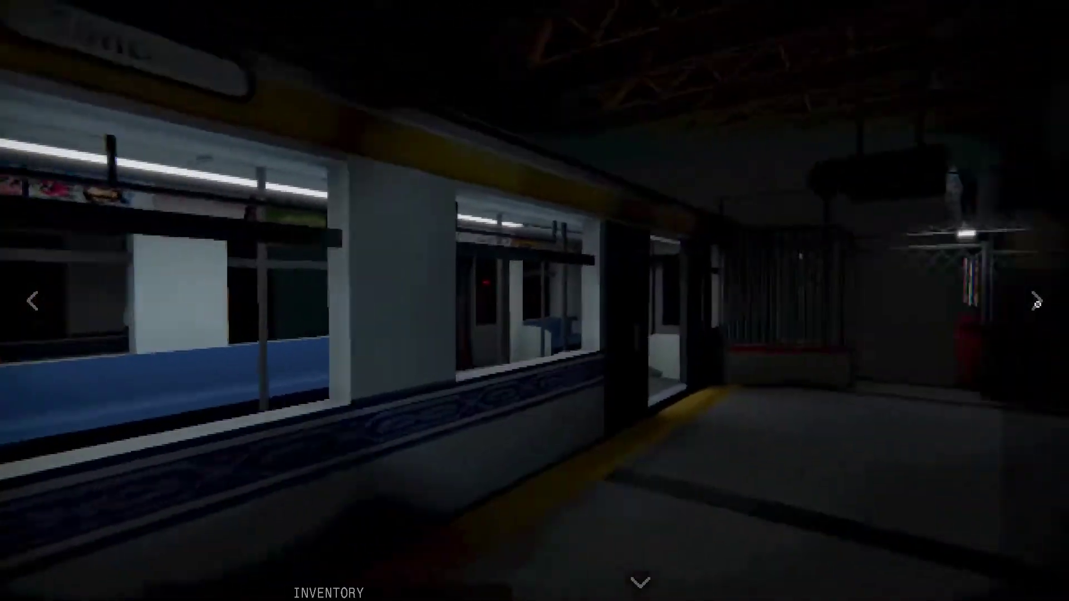
{"action": "left_click", "coordinate": [530, 341]}
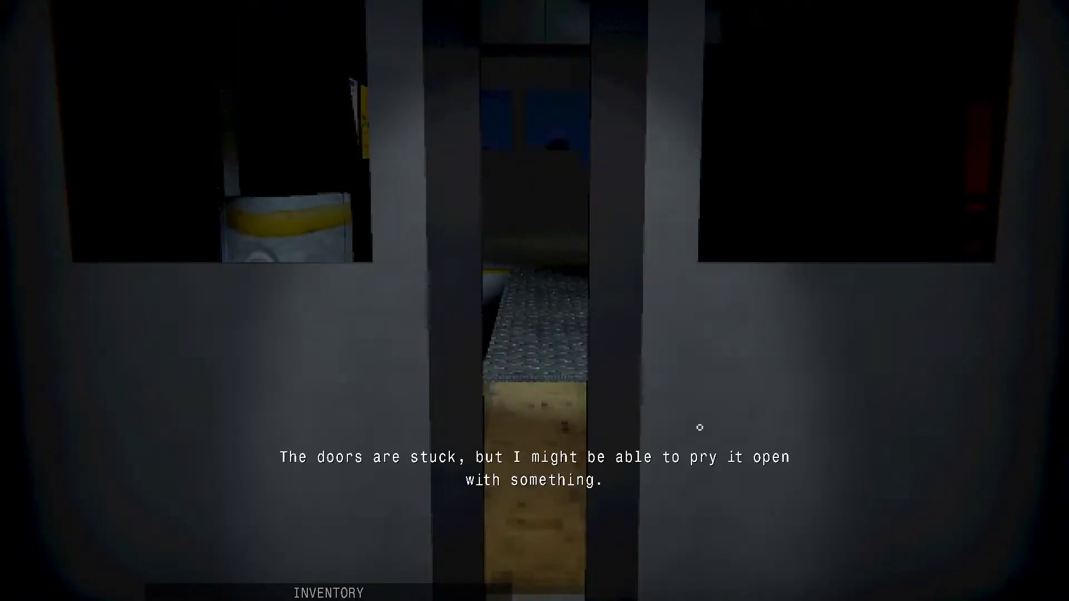
Walk down the train car and out the side door to the wall under EXIT
{"action": "left_click", "coordinate": [546, 416]}
{"action": "key", "text": "Right"}
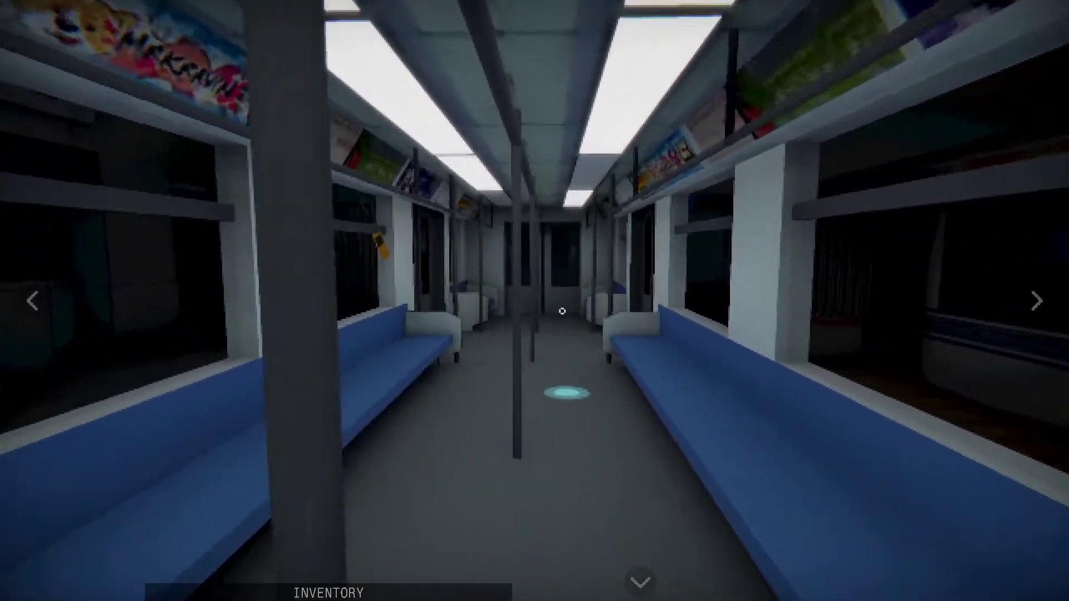
{"action": "left_click", "coordinate": [563, 362]}
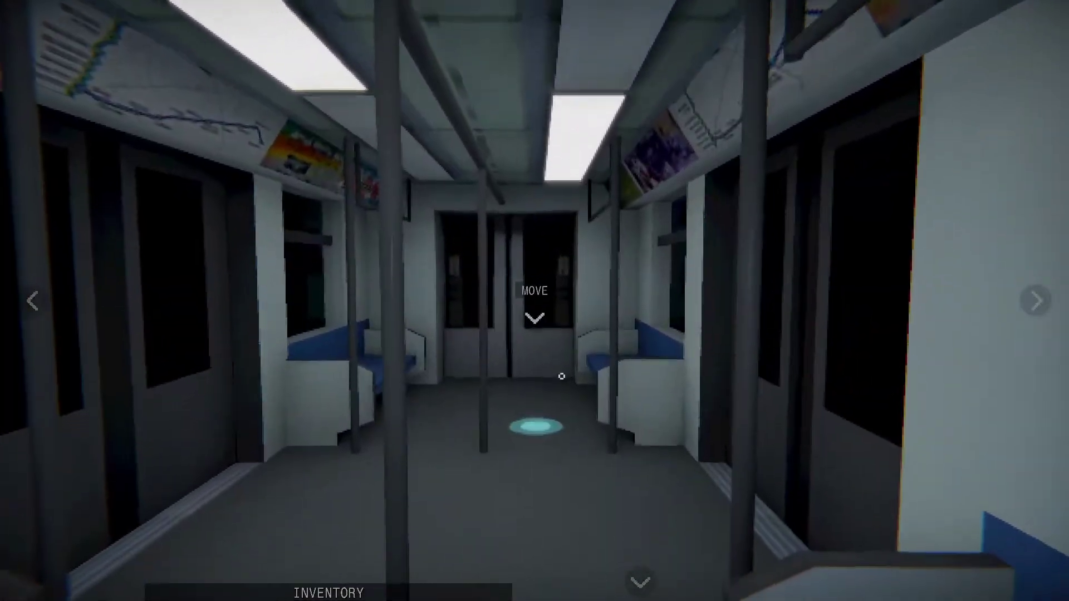
{"action": "left_click", "coordinate": [561, 377]}
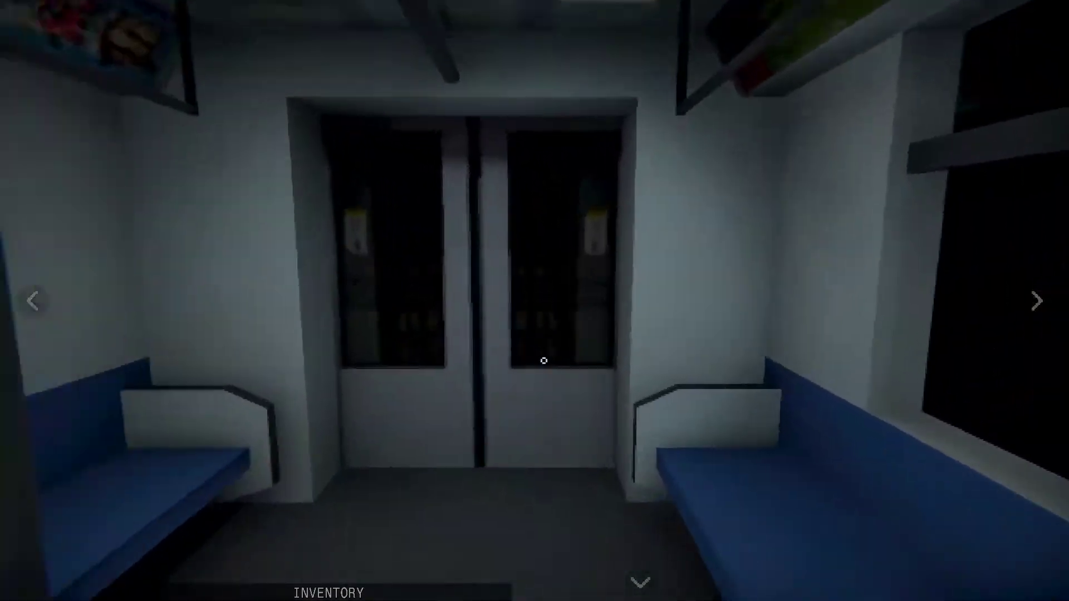
{"action": "key", "text": "Right"}
{"action": "key", "text": "Right"}
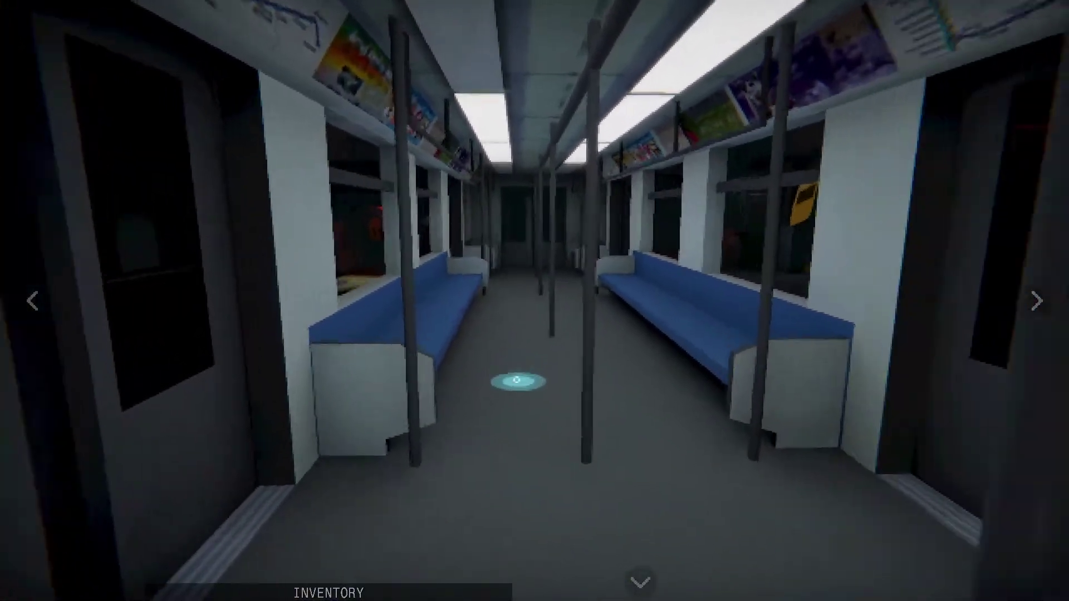
{"action": "left_click", "coordinate": [516, 380]}
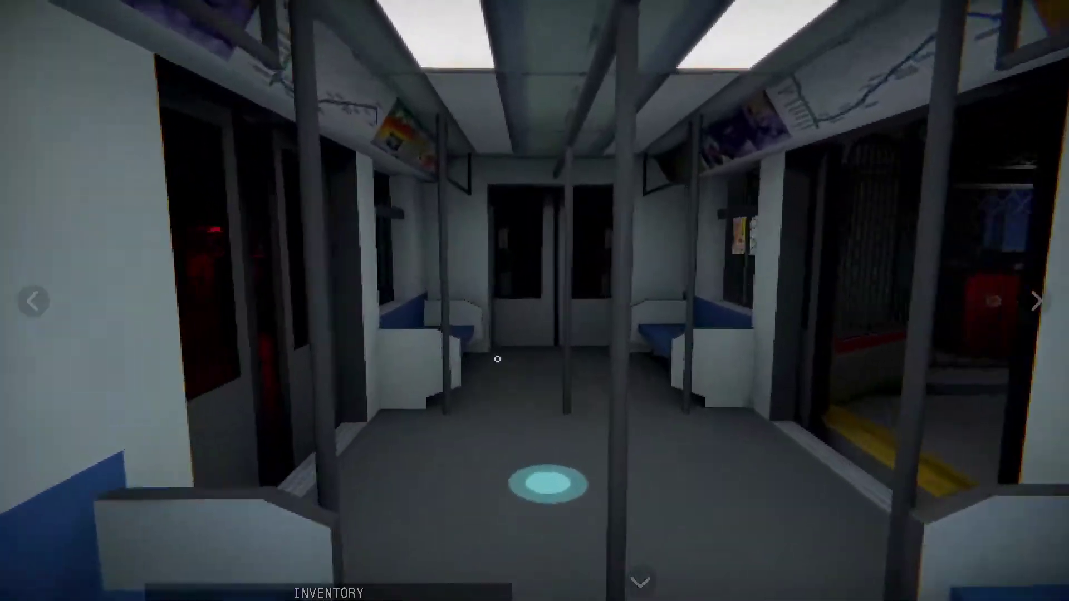
{"action": "left_click", "coordinate": [548, 484]}
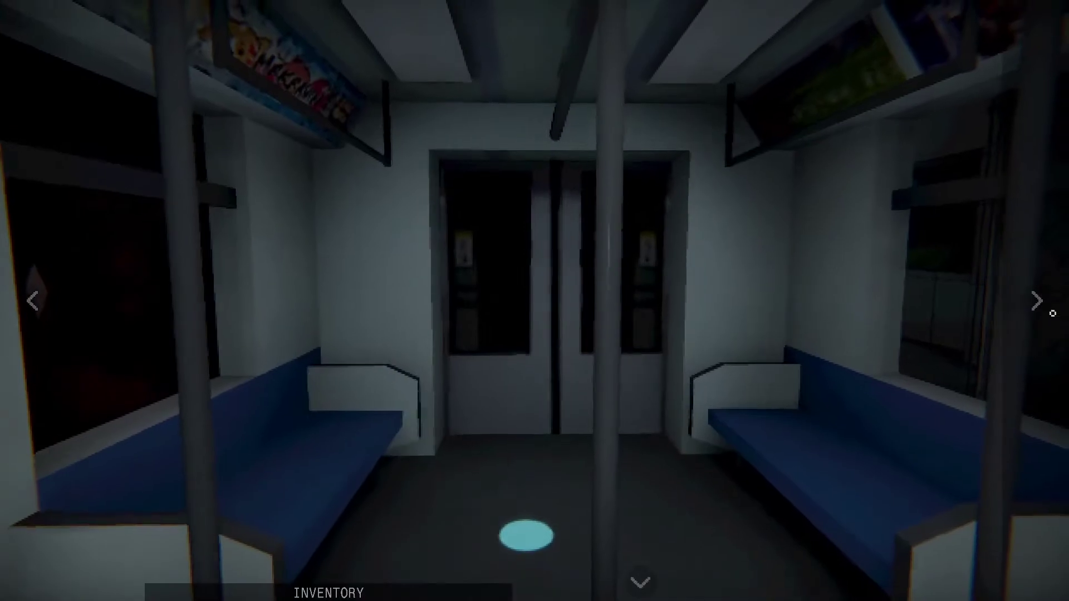
{"action": "key", "text": "Right"}
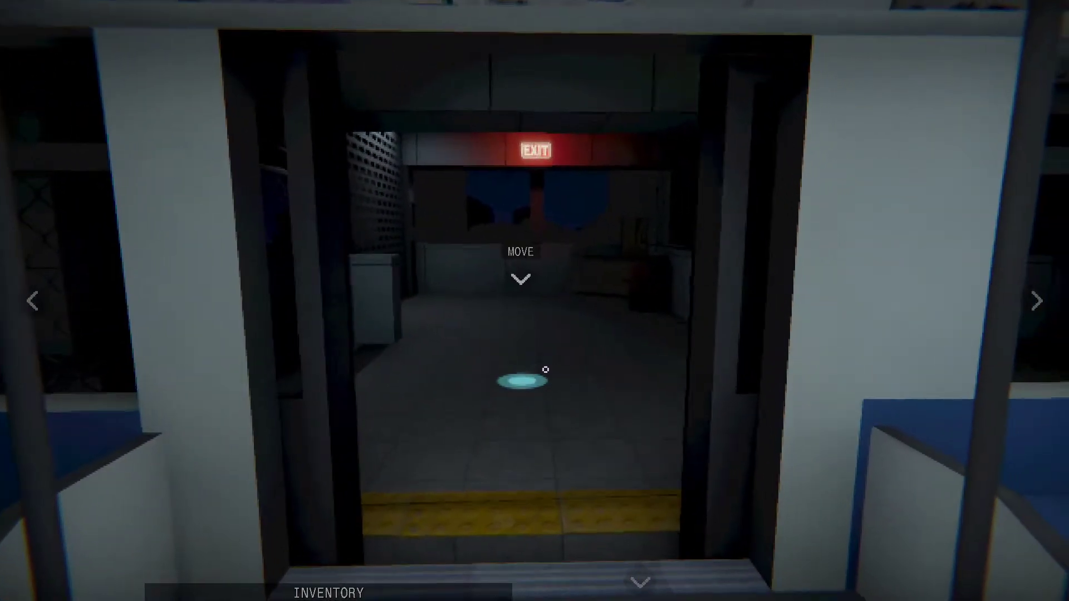
{"action": "left_click", "coordinate": [534, 380]}
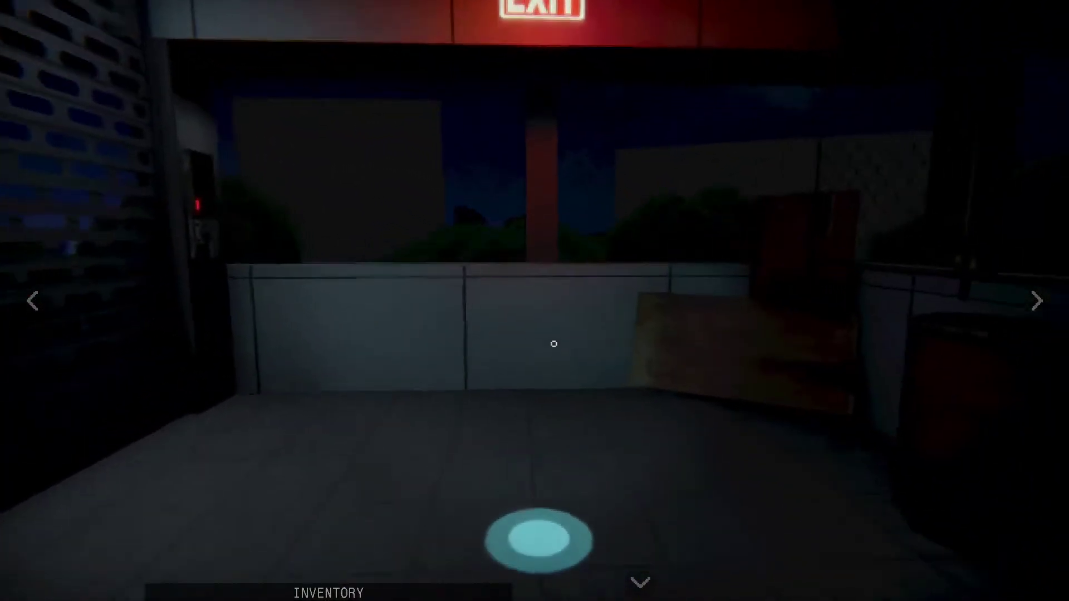
{"action": "left_click", "coordinate": [539, 539]}
Examine the metal pipe duct-taped to the chain-link fence
{"action": "key", "text": "Right"}
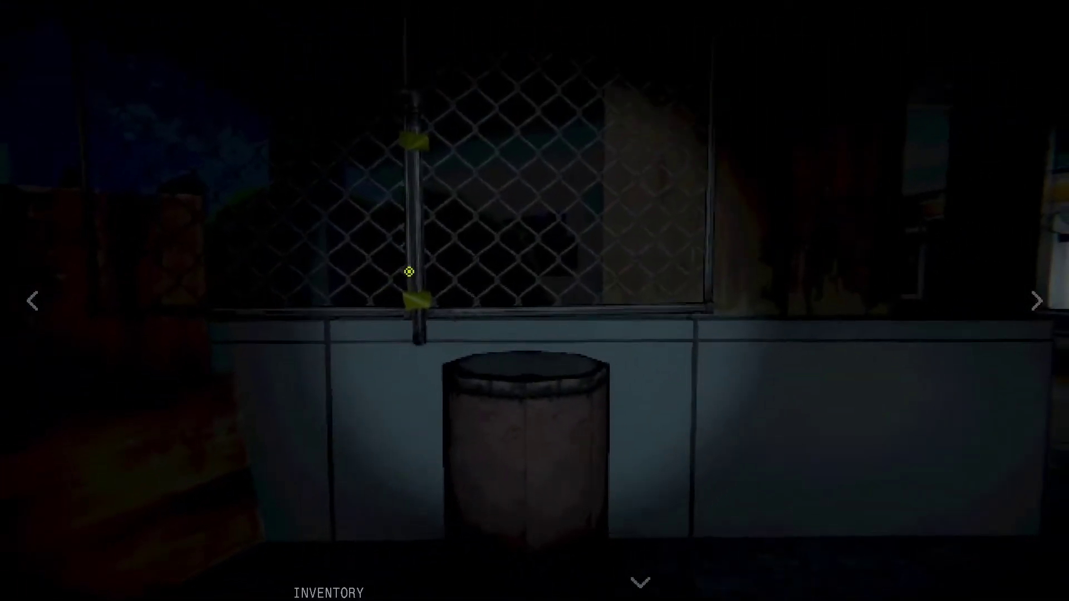
{"action": "left_click", "coordinate": [409, 272]}
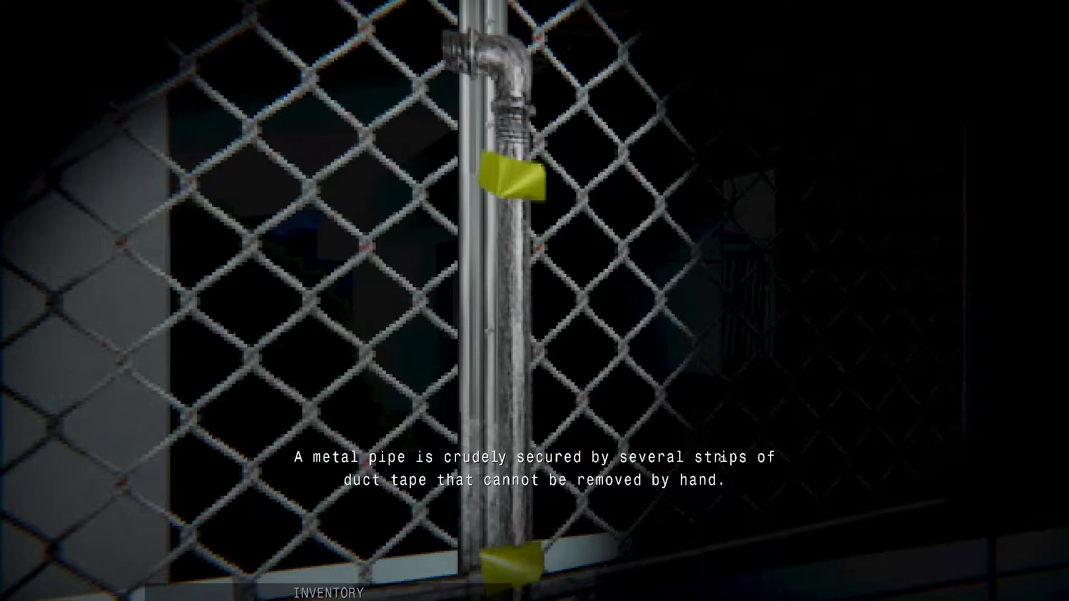
{"action": "left_click", "coordinate": [473, 478]}
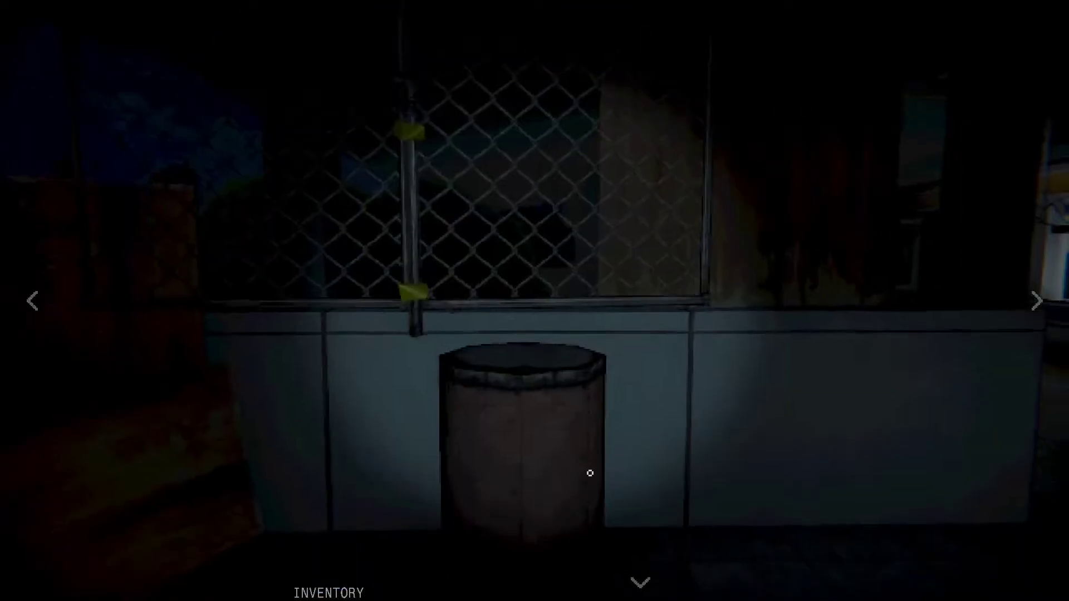
Walk along the platform to the bins and search the green bin
{"action": "key", "text": "Left"}
{"action": "left_click", "coordinate": [550, 370]}
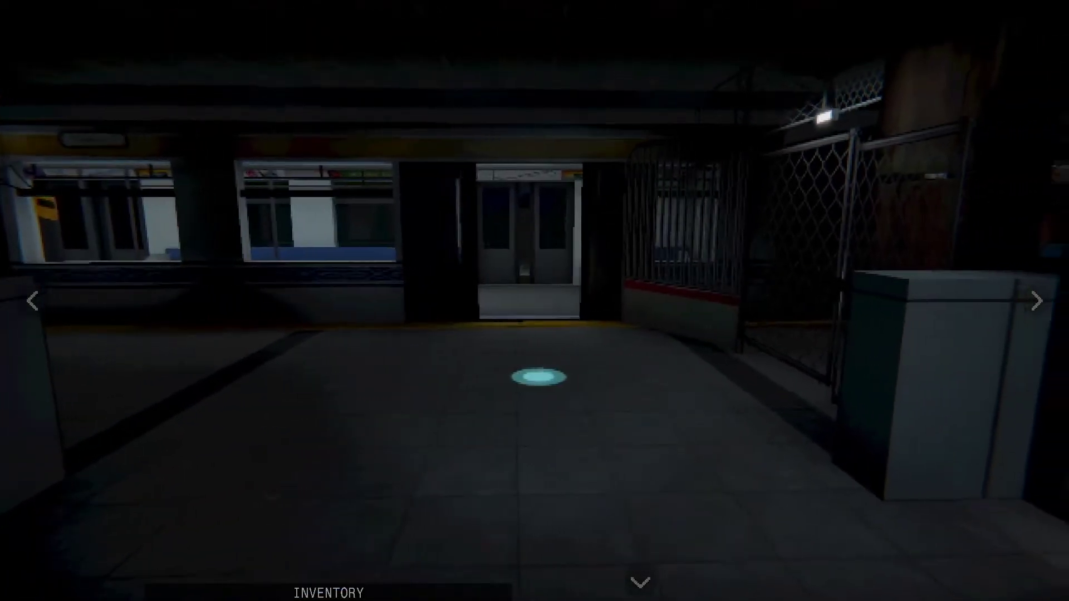
{"action": "key", "text": "Left"}
{"action": "key", "text": "Left"}
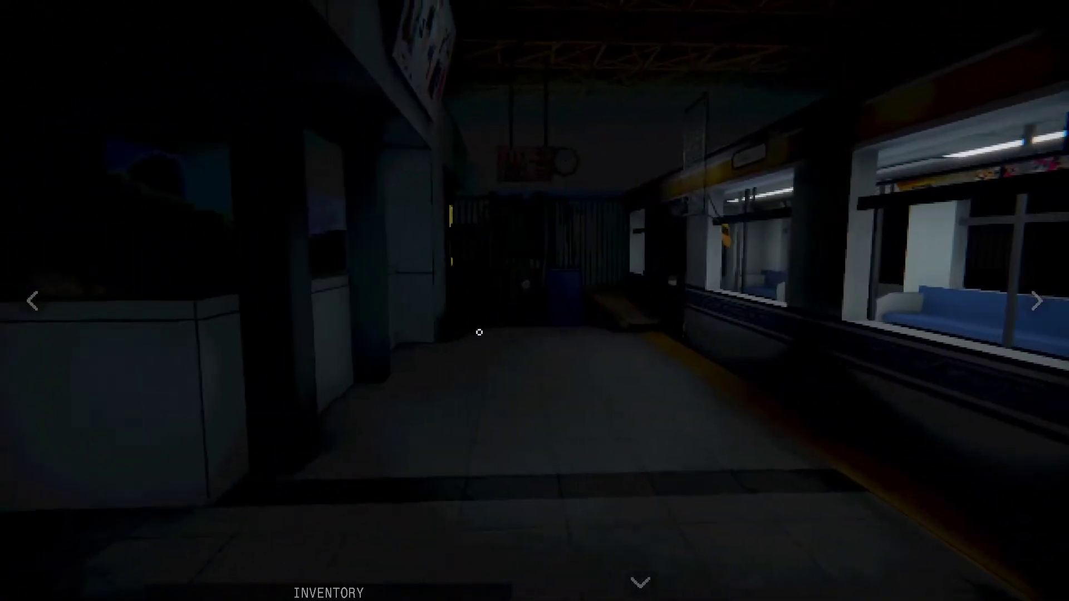
{"action": "left_click", "coordinate": [549, 370]}
{"action": "left_click", "coordinate": [555, 335]}
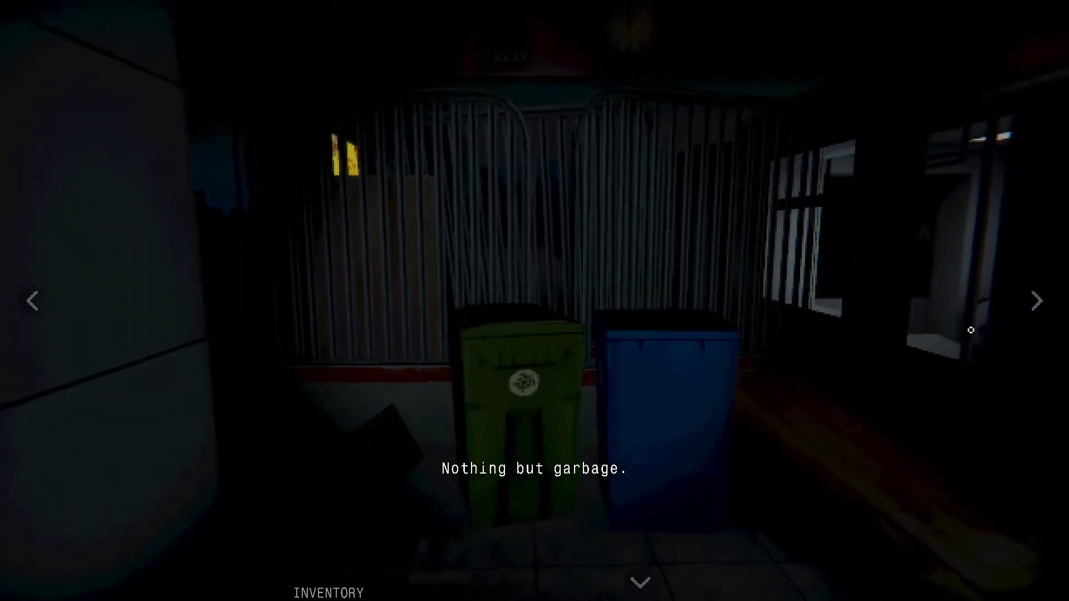
Turn along the platform beside the gate to face the open train door
{"action": "key", "text": "Right"}
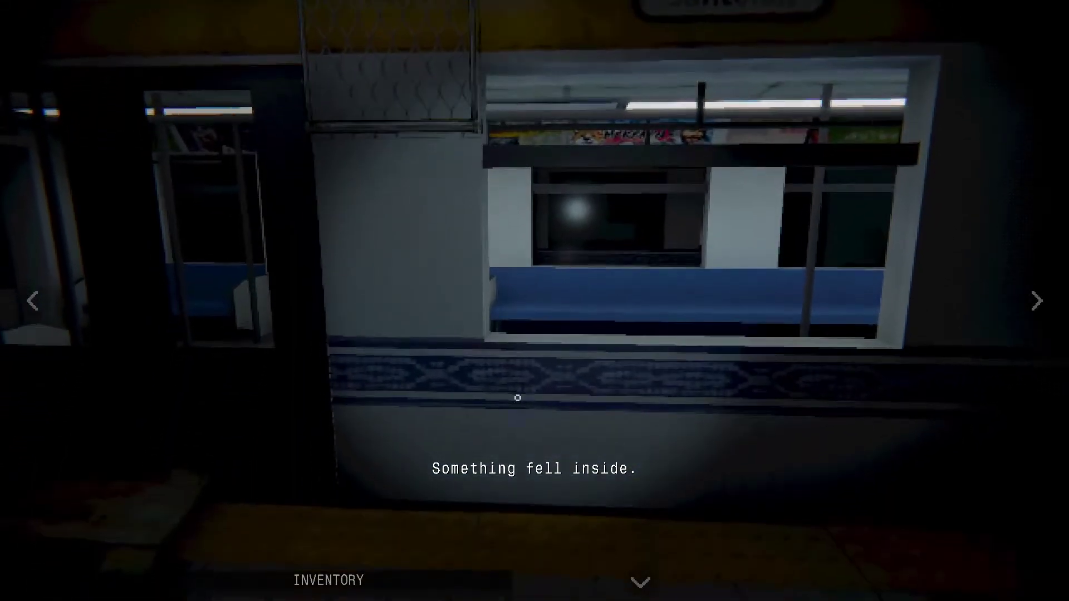
{"action": "key", "text": "Right"}
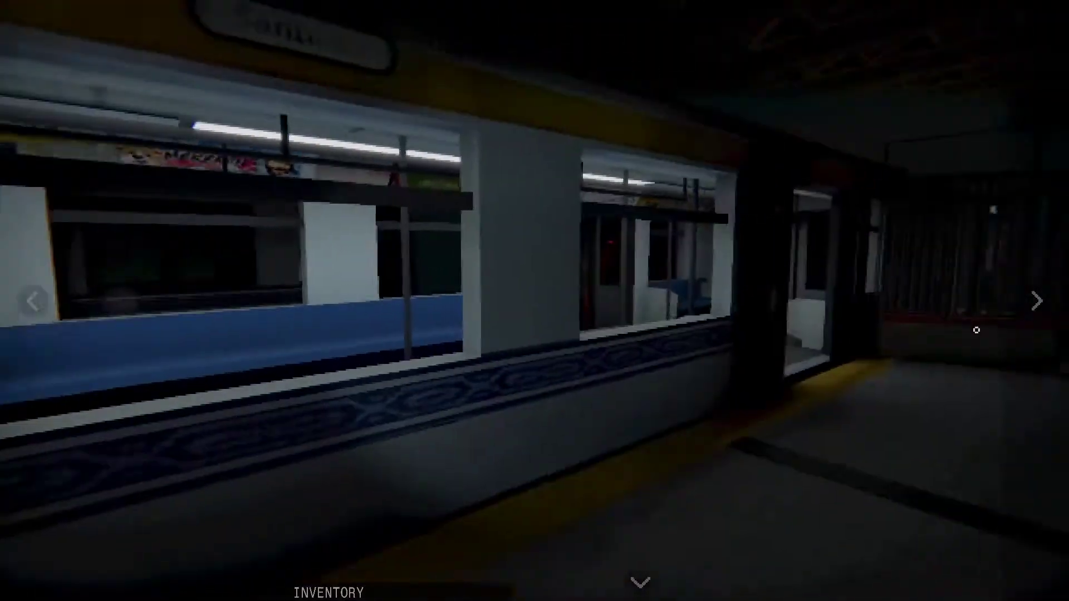
{"action": "key", "text": "Right"}
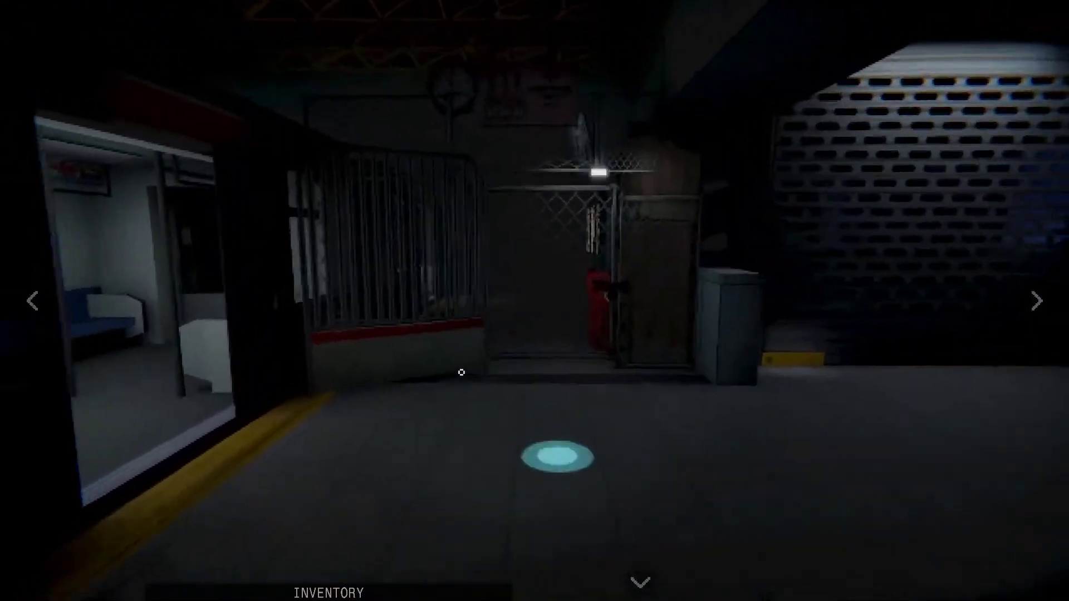
{"action": "key", "text": "Up"}
{"action": "key", "text": "Left"}
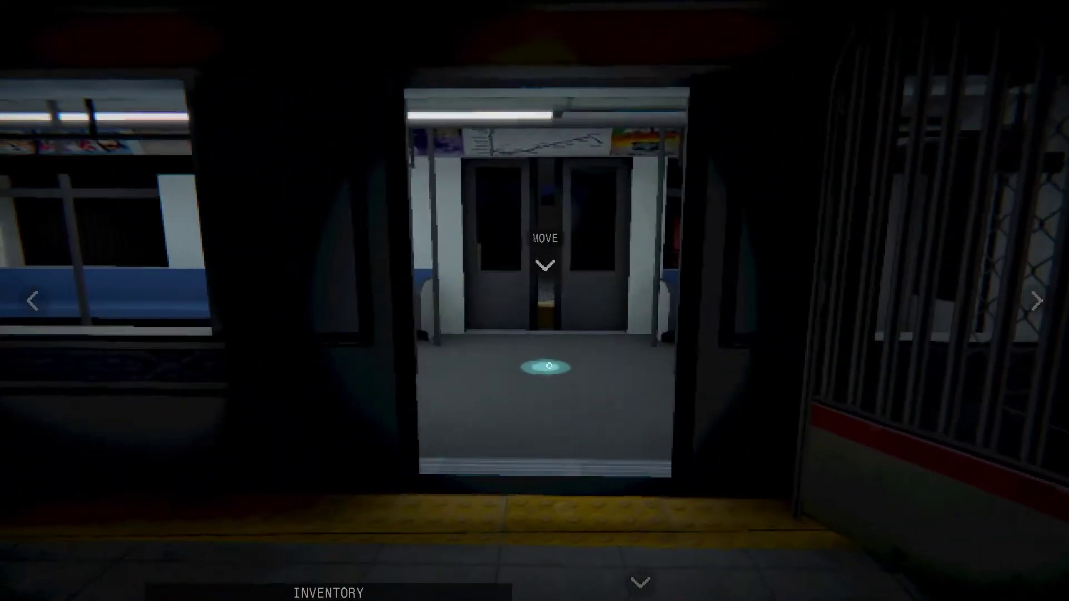
Board the train and take the scissors from the bench beside the yellow bag
{"action": "left_click", "coordinate": [468, 404]}
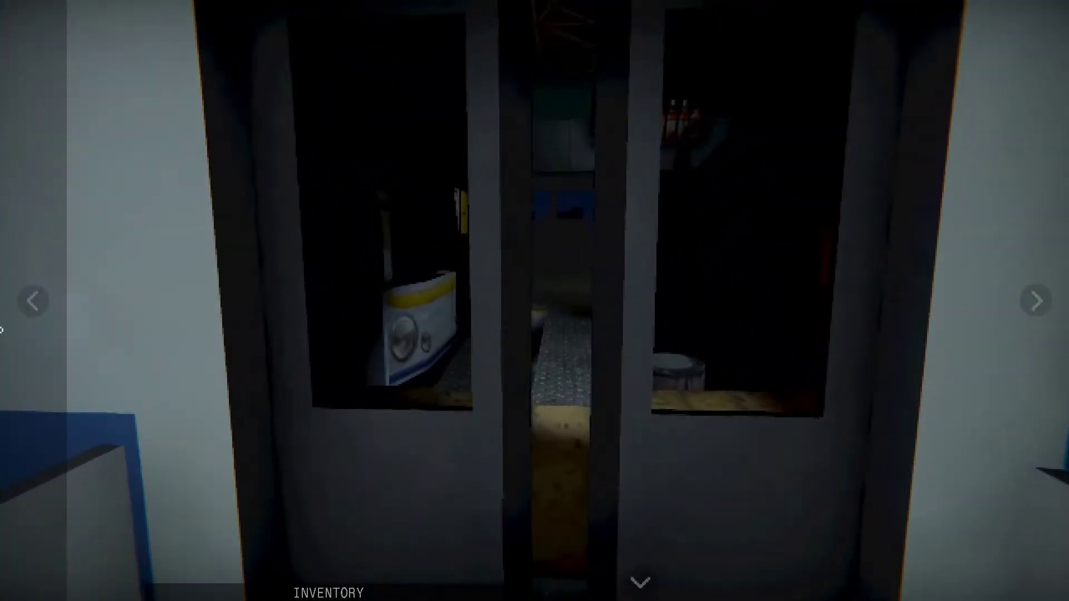
{"action": "key", "text": "Up"}
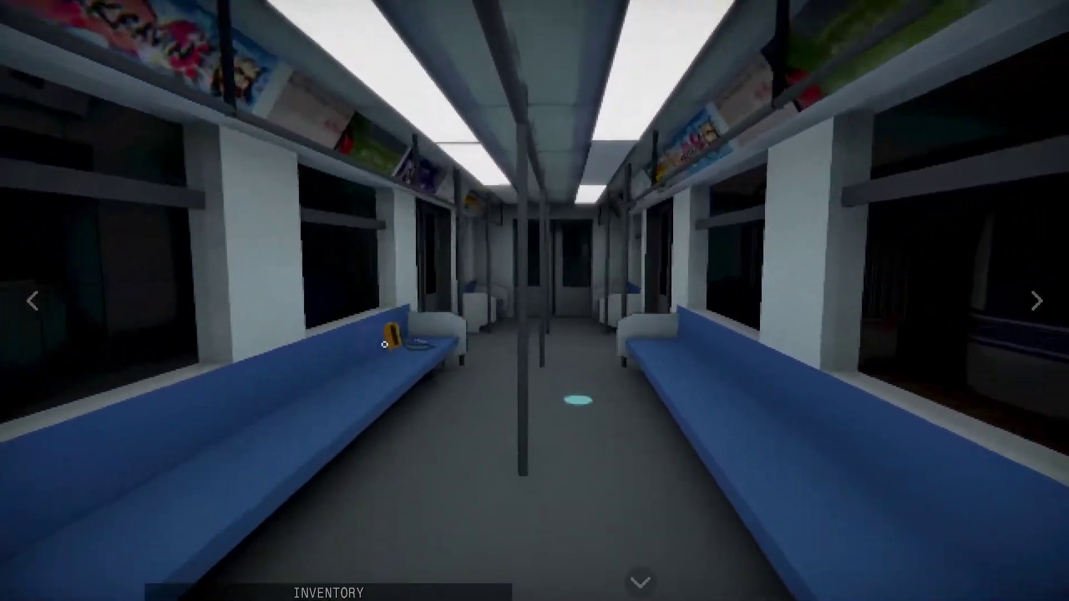
{"action": "left_click", "coordinate": [385, 345]}
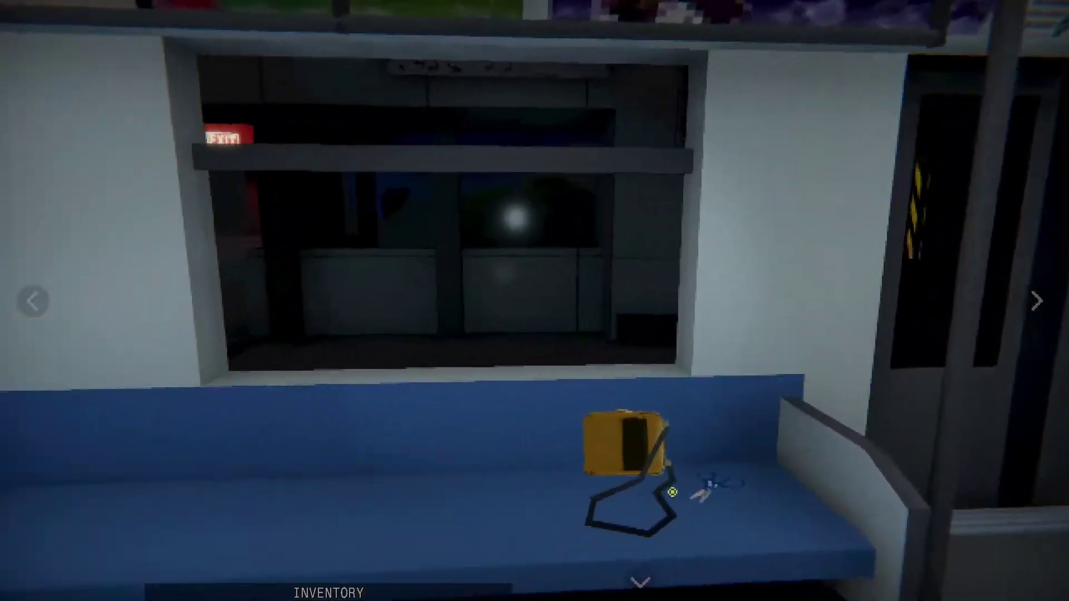
{"action": "left_click", "coordinate": [671, 494]}
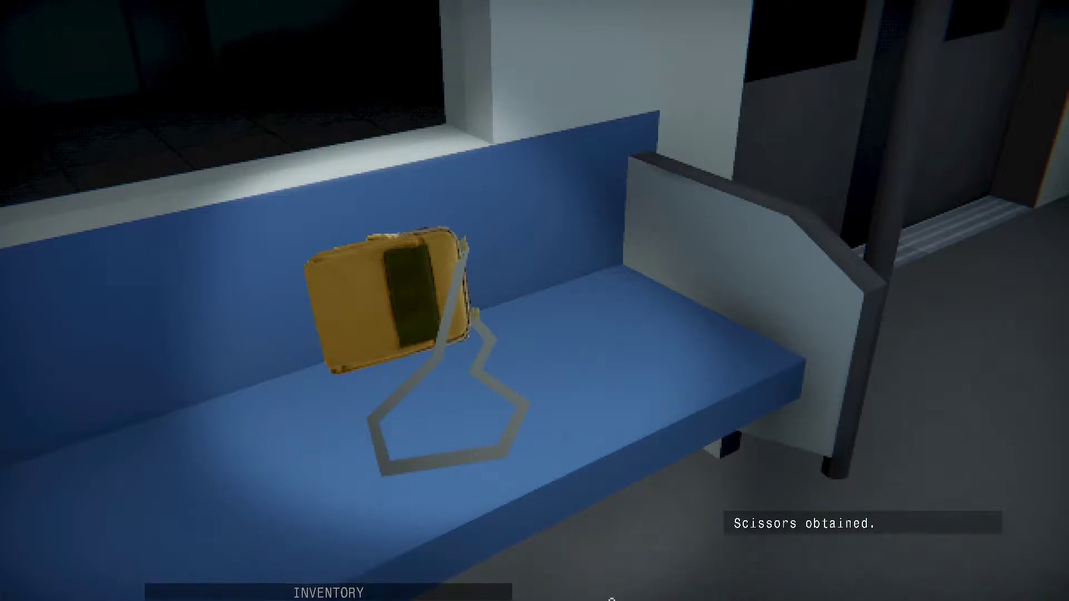
{"action": "left_click", "coordinate": [612, 597]}
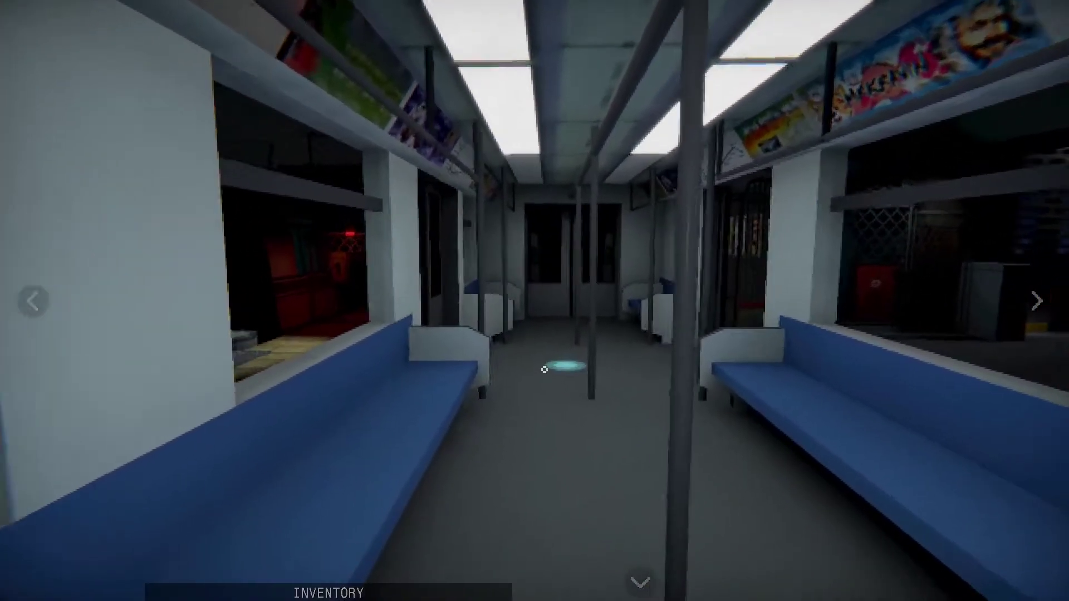
Walk out to the fence under EXIT, cut the taped metal pipe free, and return toward the platform
{"action": "left_click", "coordinate": [561, 366]}
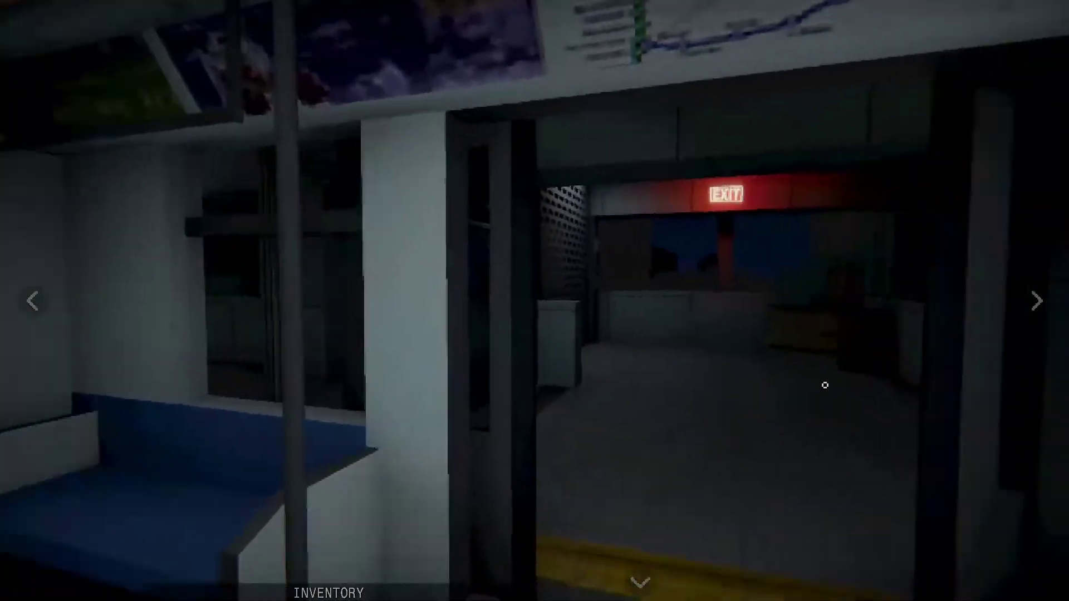
{"action": "left_click", "coordinate": [534, 385]}
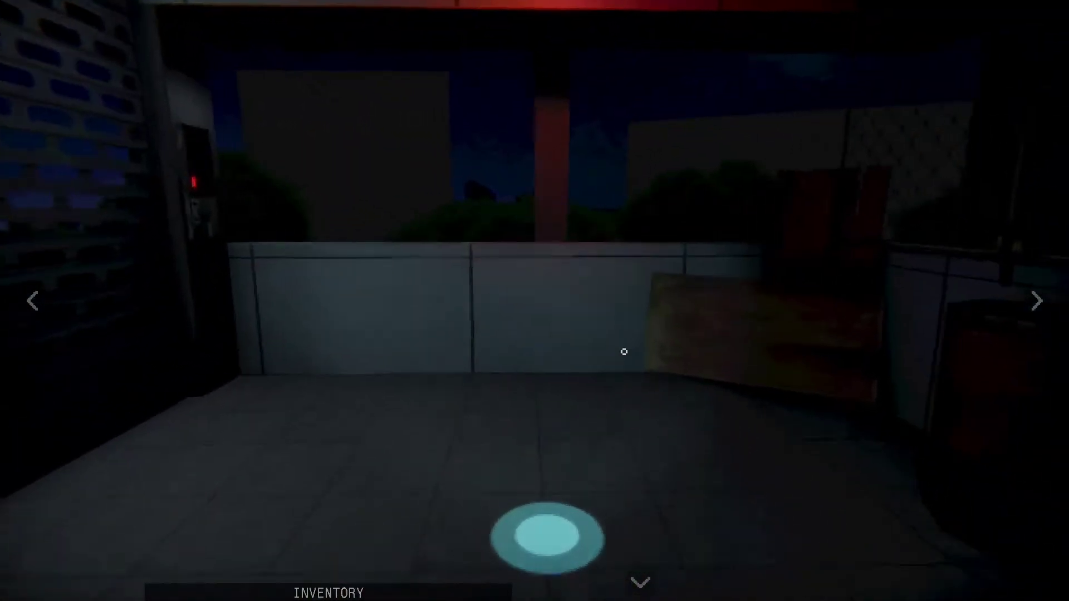
{"action": "left_click", "coordinate": [547, 534]}
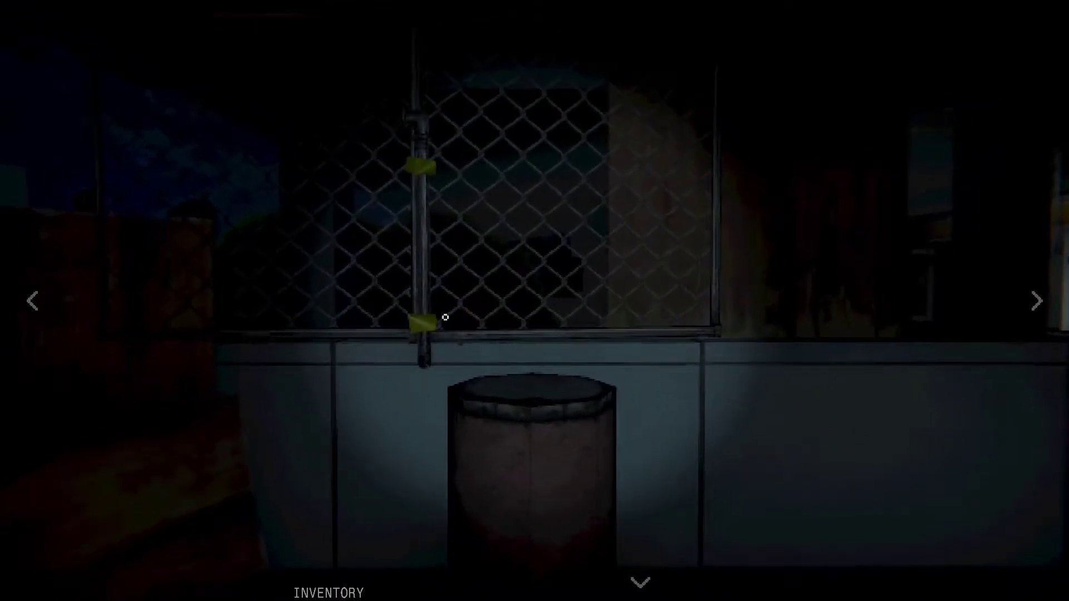
{"action": "left_click", "coordinate": [444, 317]}
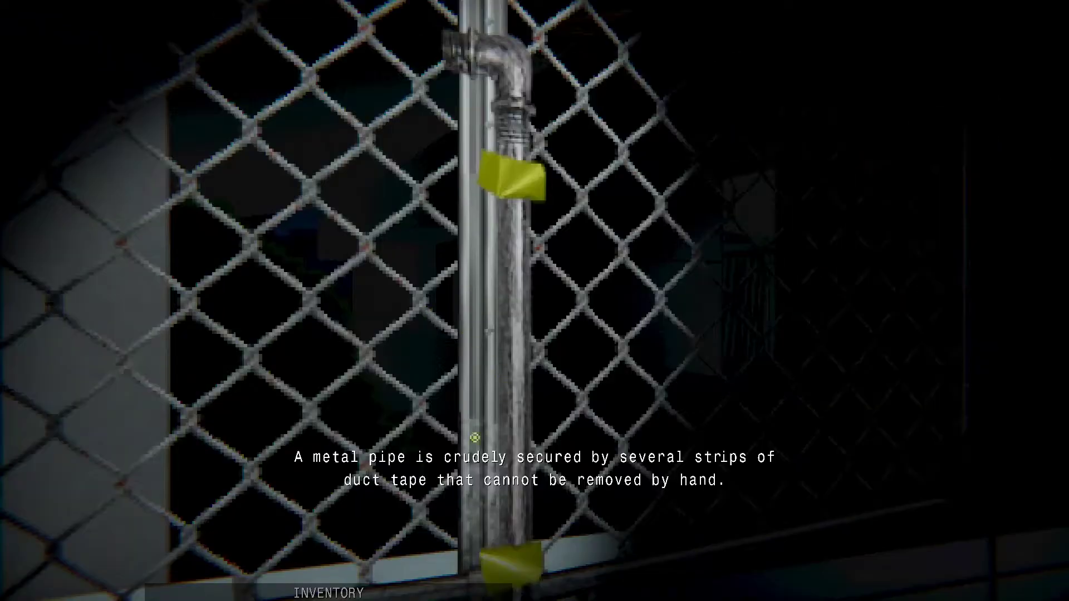
{"action": "left_click", "coordinate": [478, 341]}
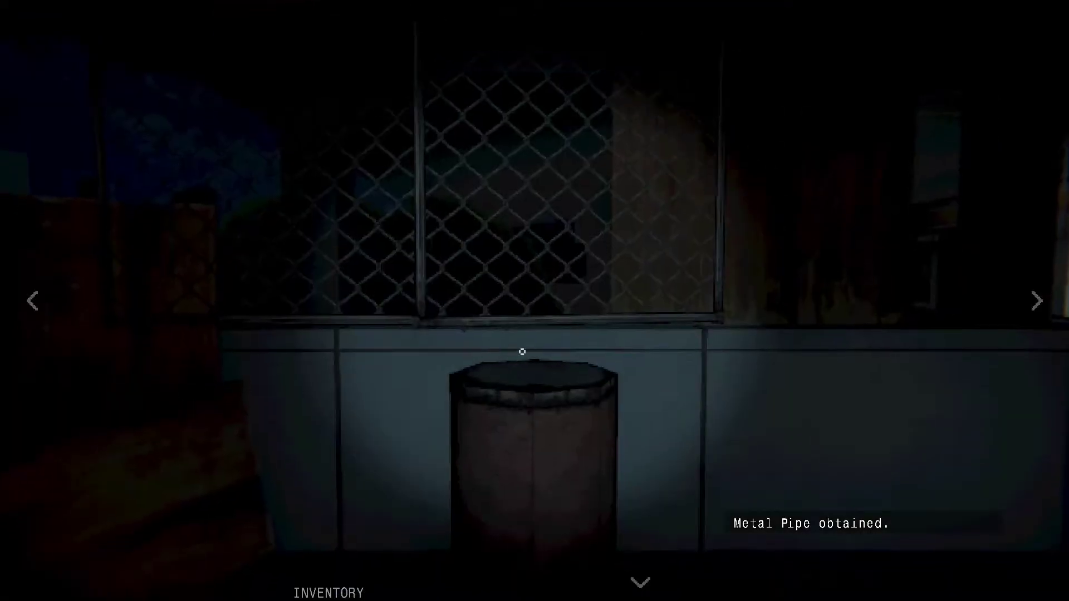
{"action": "left_click", "coordinate": [33, 301]}
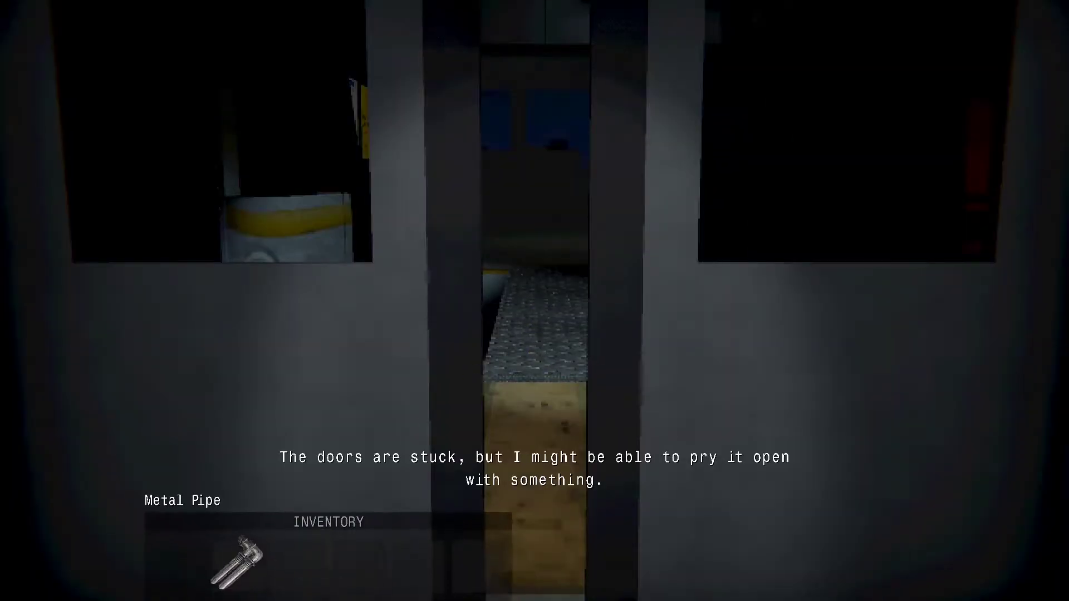
Pass through the pried-open doors and walk the corridor to the barred gate
{"action": "left_click", "coordinate": [497, 344]}
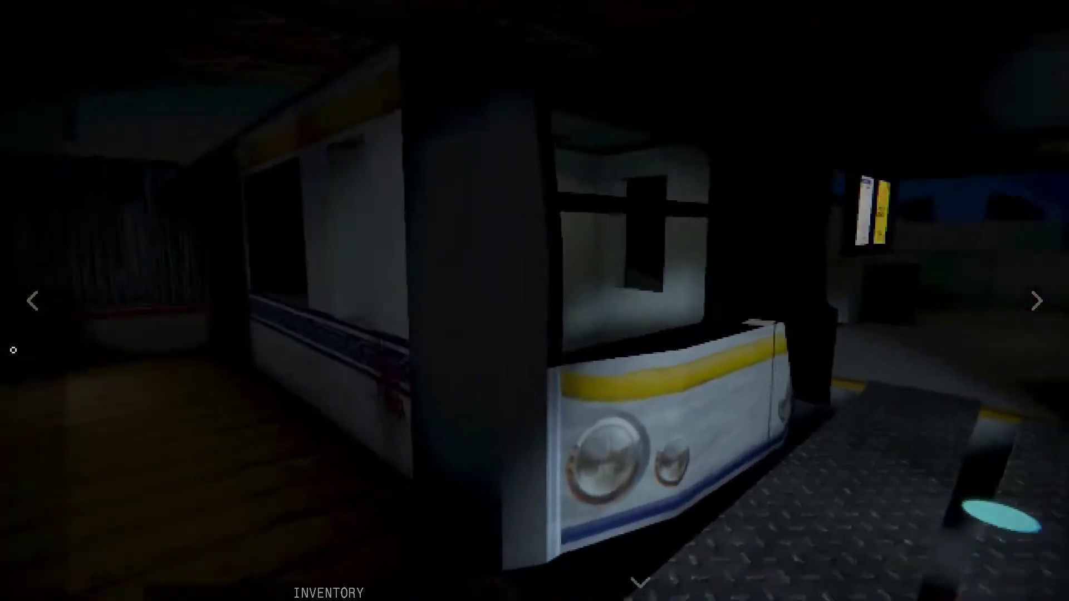
{"action": "left_click", "coordinate": [33, 300]}
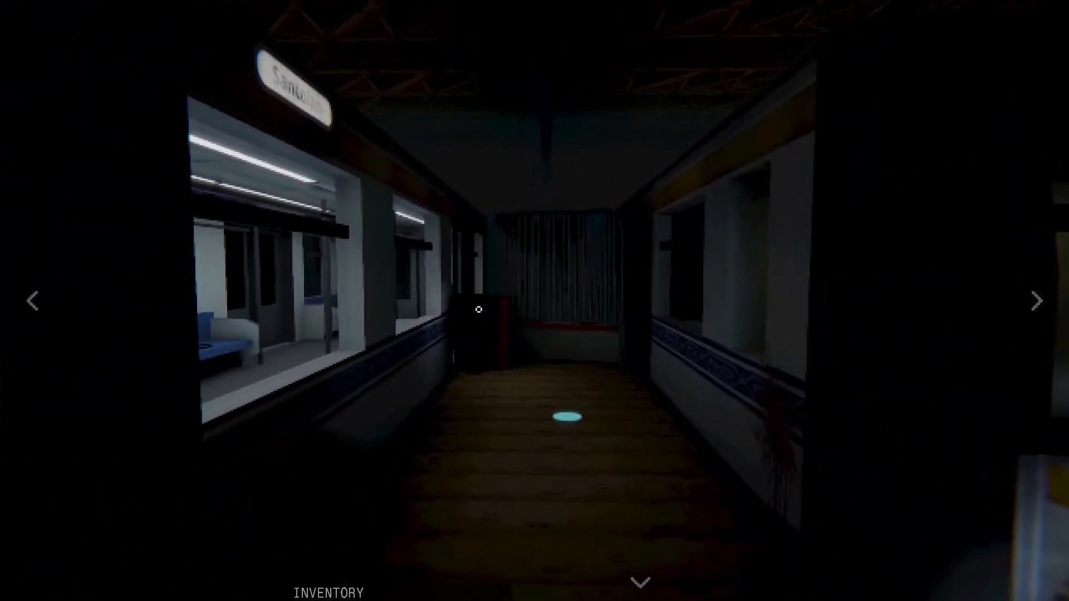
{"action": "left_click", "coordinate": [479, 309]}
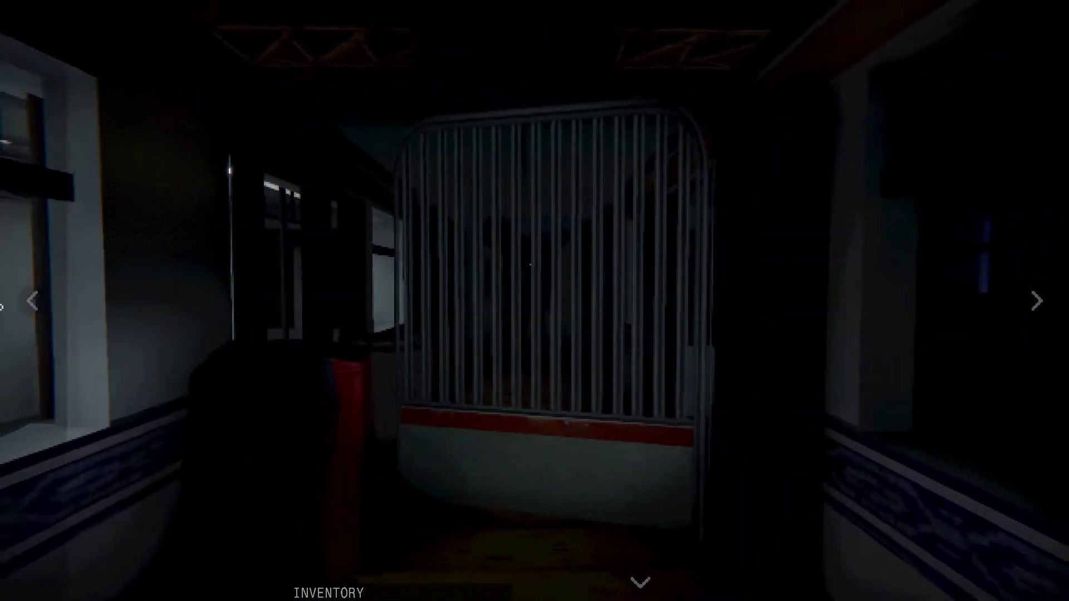
{"action": "left_click", "coordinate": [1036, 301]}
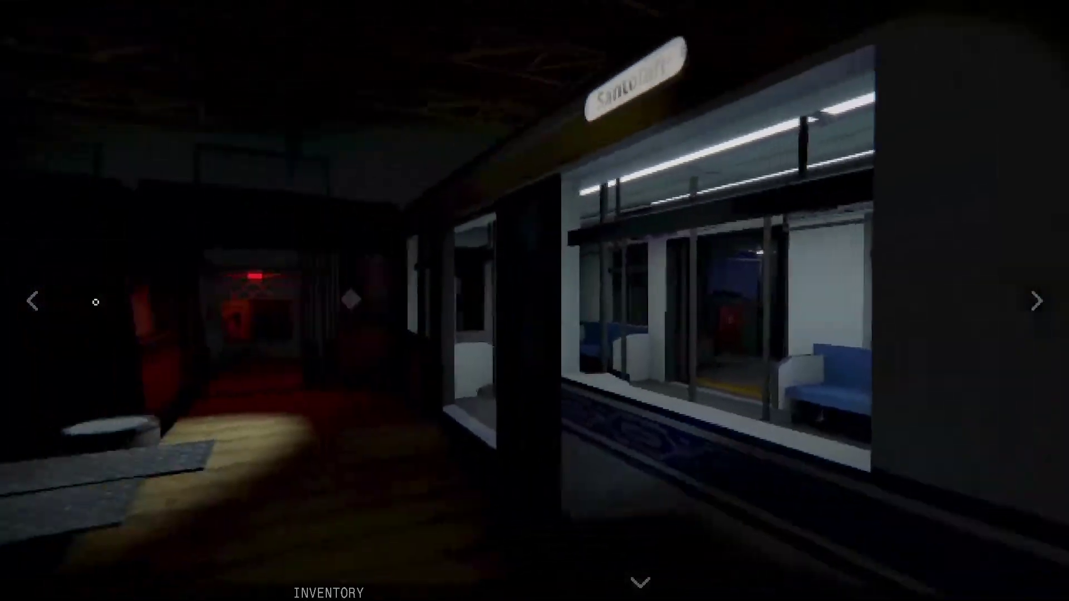
Walk up the red-lit corridor and examine the control panel behind the barred gate
{"action": "left_click", "coordinate": [33, 301]}
{"action": "left_click", "coordinate": [568, 317]}
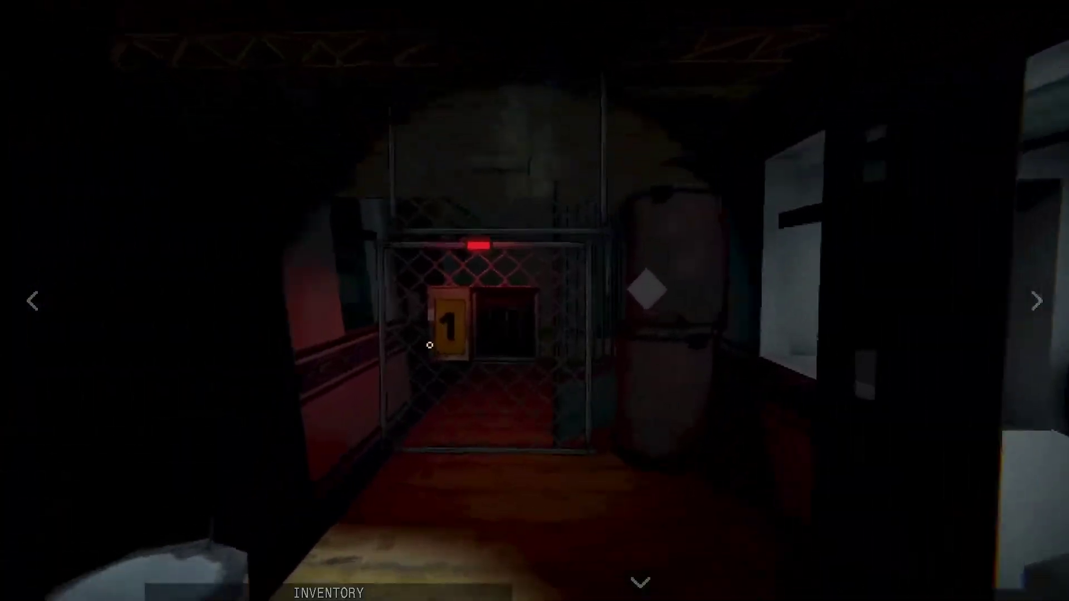
{"action": "left_click", "coordinate": [430, 345]}
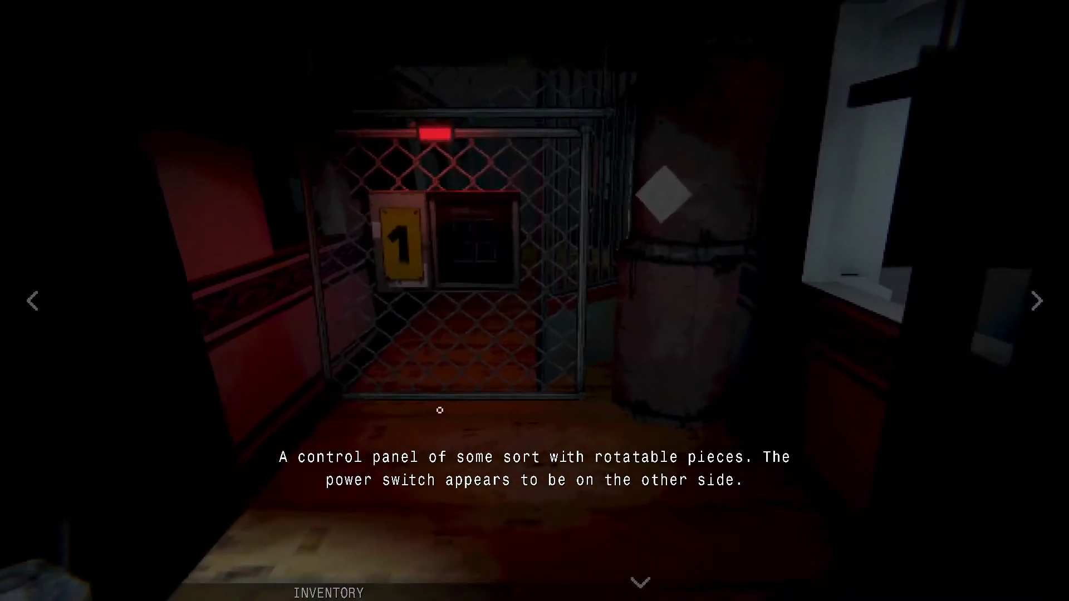
Read the note showing four window panels marked with red dots
{"action": "left_click", "coordinate": [440, 410]}
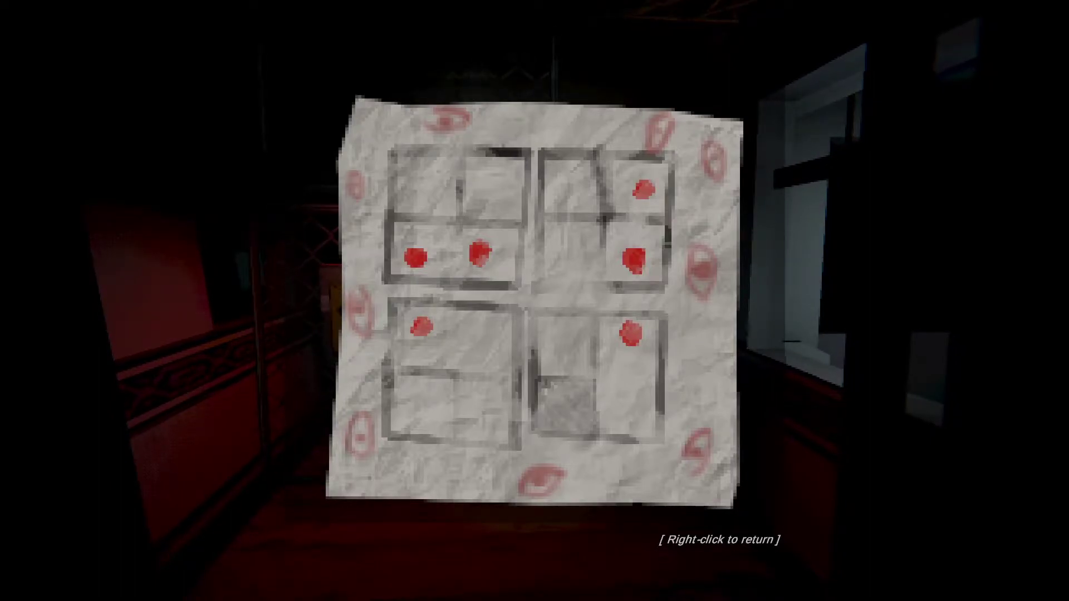
{"action": "right_click", "coordinate": [534, 300]}
{"action": "left_click", "coordinate": [1036, 301]}
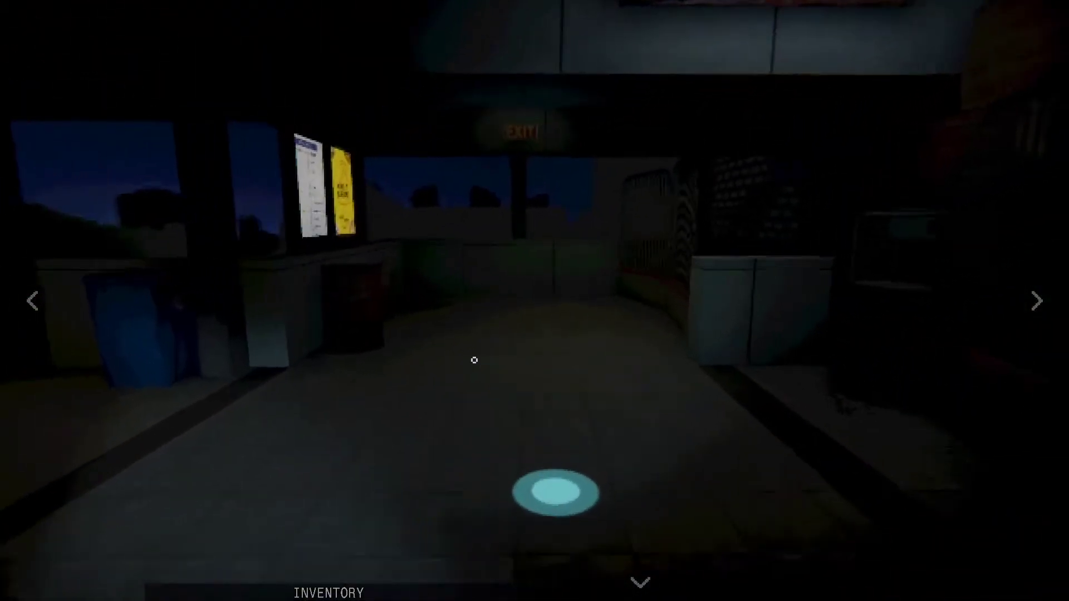
Walk to the fence and read the pinned note with Eat, see and drink circled
{"action": "left_click", "coordinate": [556, 503]}
{"action": "left_click", "coordinate": [33, 301]}
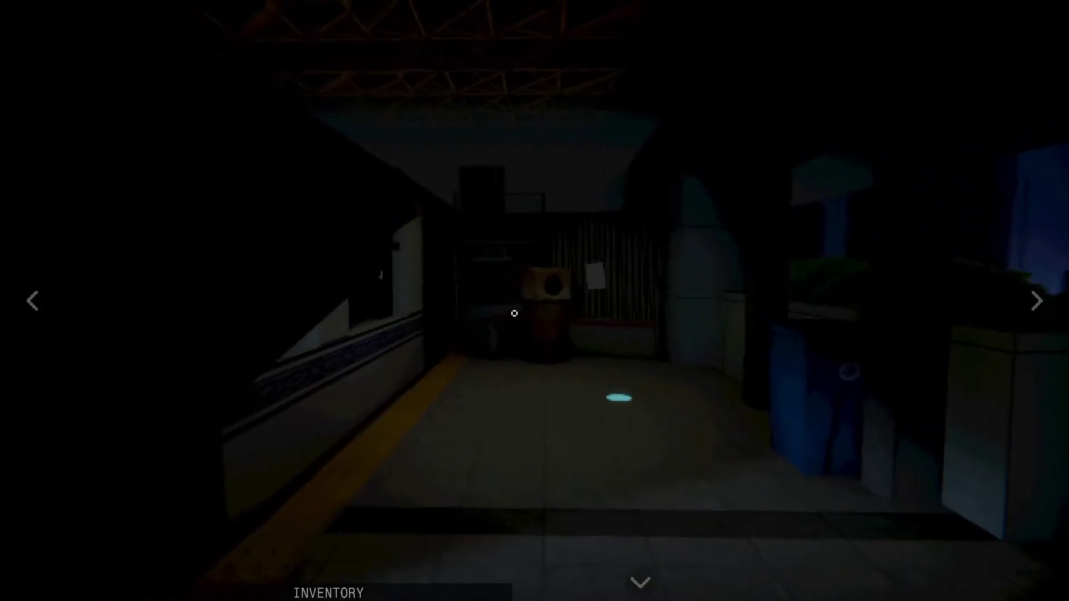
{"action": "left_click", "coordinate": [619, 434]}
{"action": "left_click", "coordinate": [568, 313]}
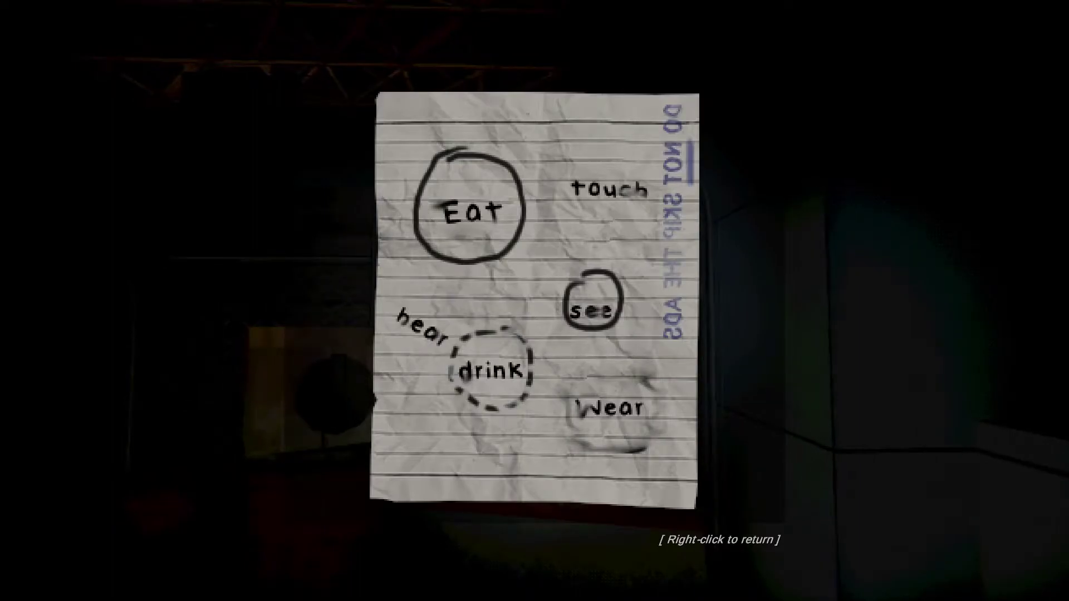
{"action": "right_click", "coordinate": [535, 300]}
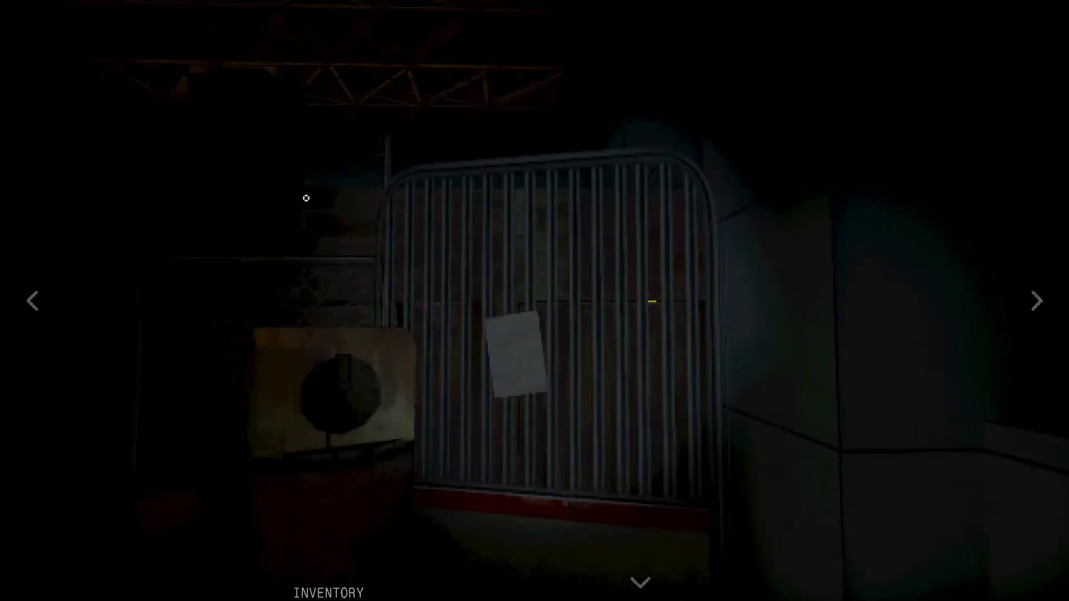
Approach the box on the barrel and examine its coffer dial lock, missing one dial
{"action": "left_click", "coordinate": [1036, 301]}
{"action": "left_click", "coordinate": [1037, 301]}
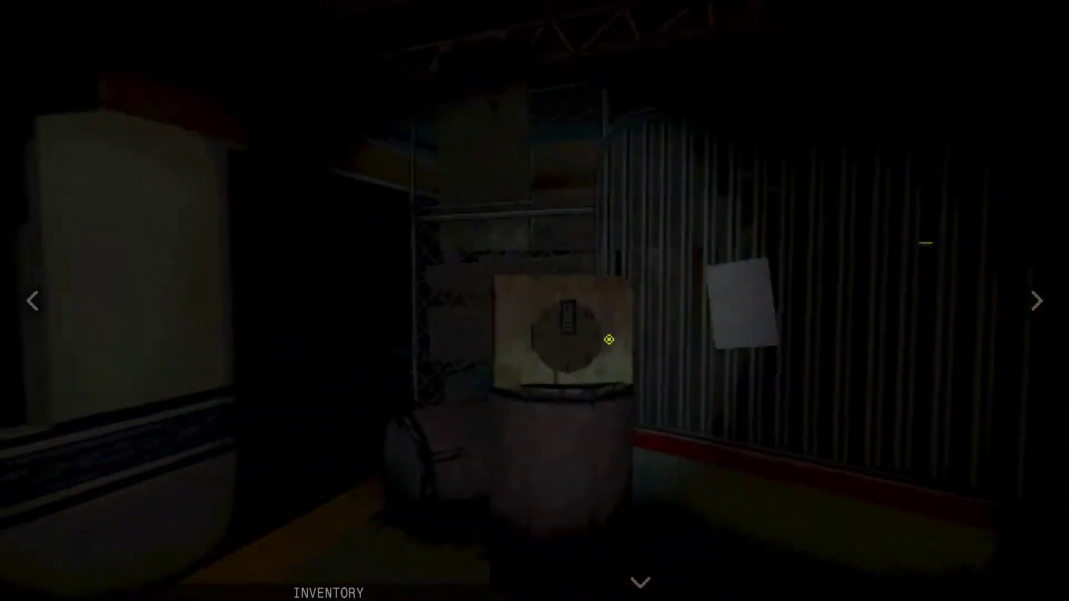
{"action": "left_click", "coordinate": [368, 317]}
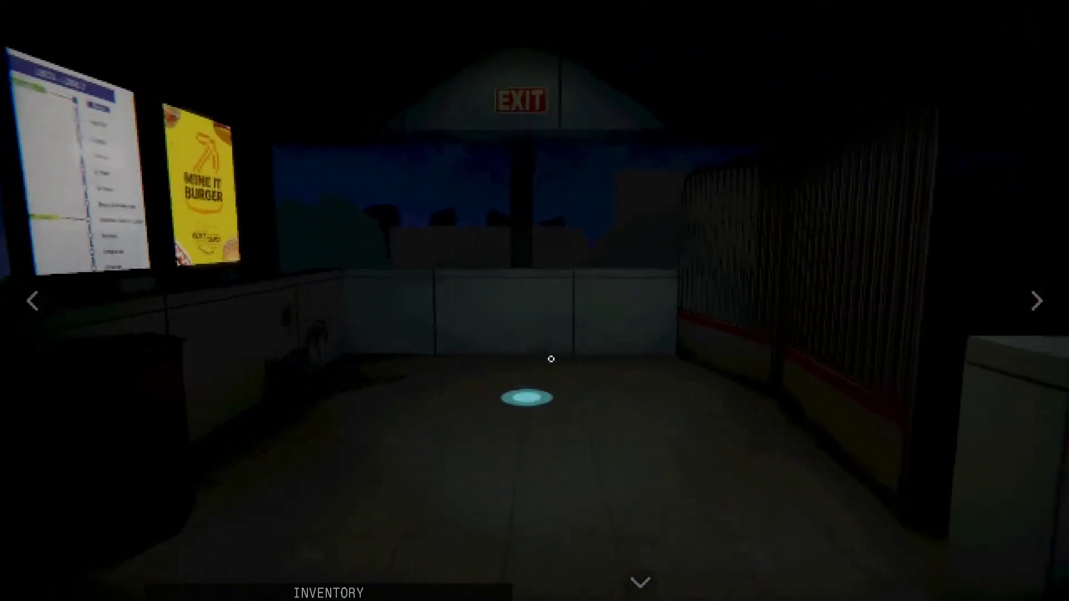
Inspect the barred gate, then walk back through the train car and down the corridor
{"action": "left_click", "coordinate": [526, 518]}
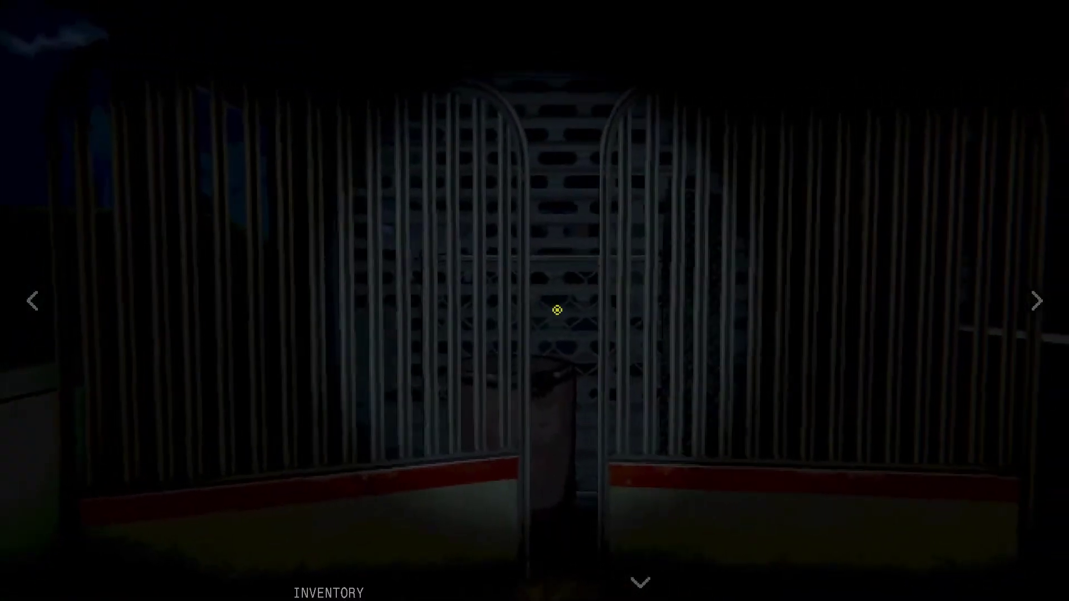
{"action": "left_click", "coordinate": [557, 311]}
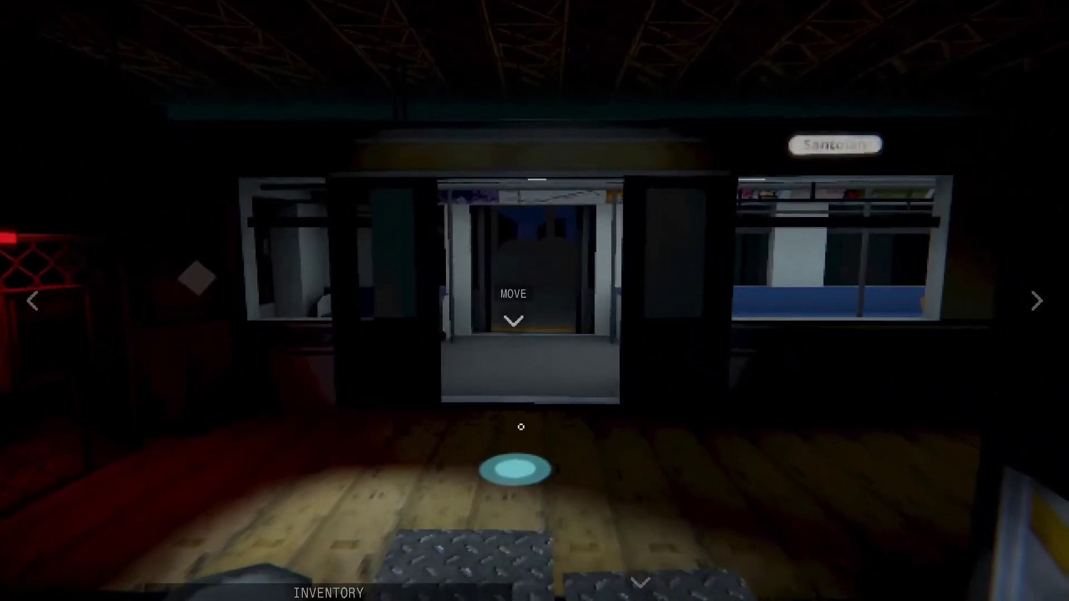
{"action": "left_click", "coordinate": [513, 321]}
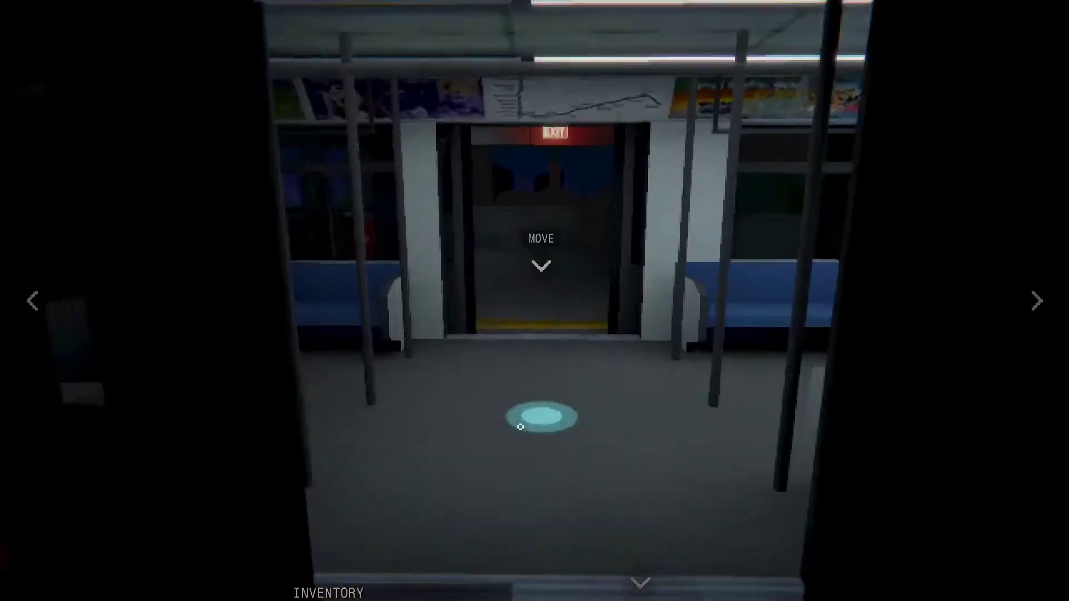
{"action": "left_click_drag", "start_coordinate": [534, 334], "coordinate": [1043, 341]}
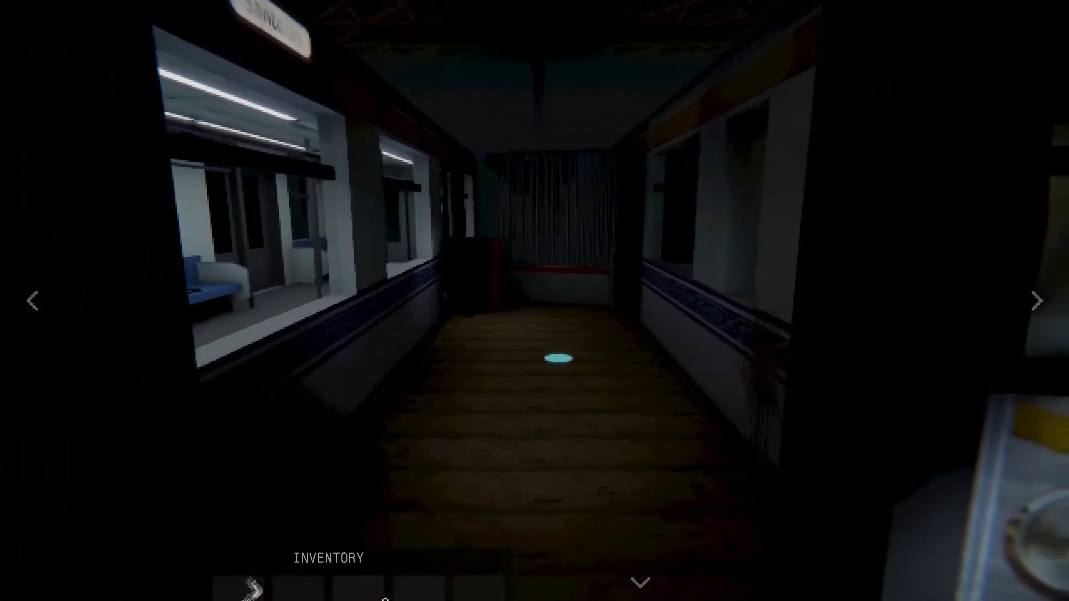
{"action": "left_click_drag", "start_coordinate": [534, 317], "coordinate": [763, 374]}
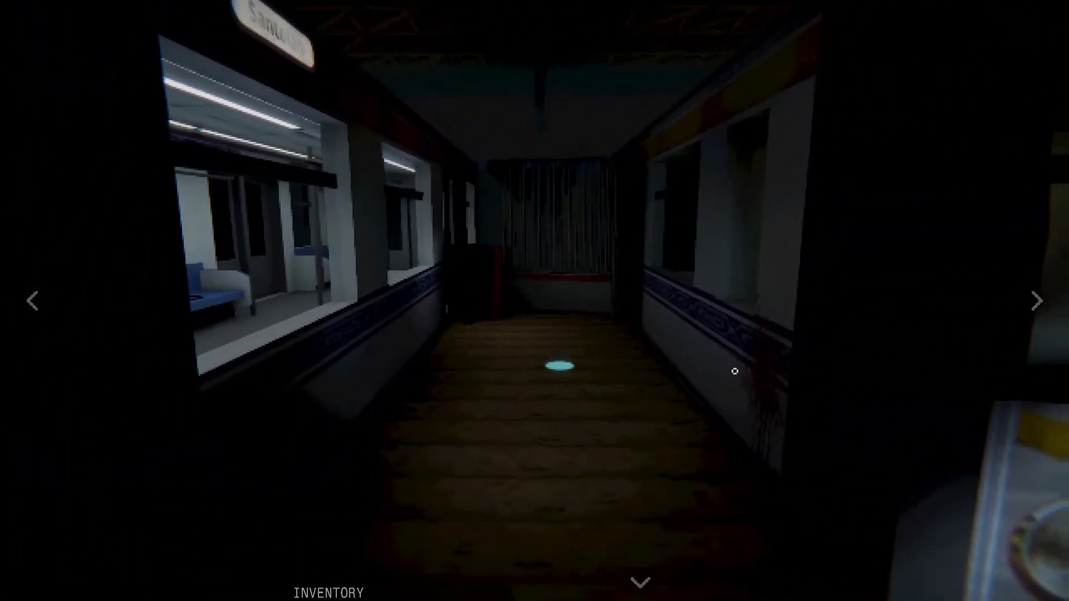
{"action": "left_click", "coordinate": [547, 384]}
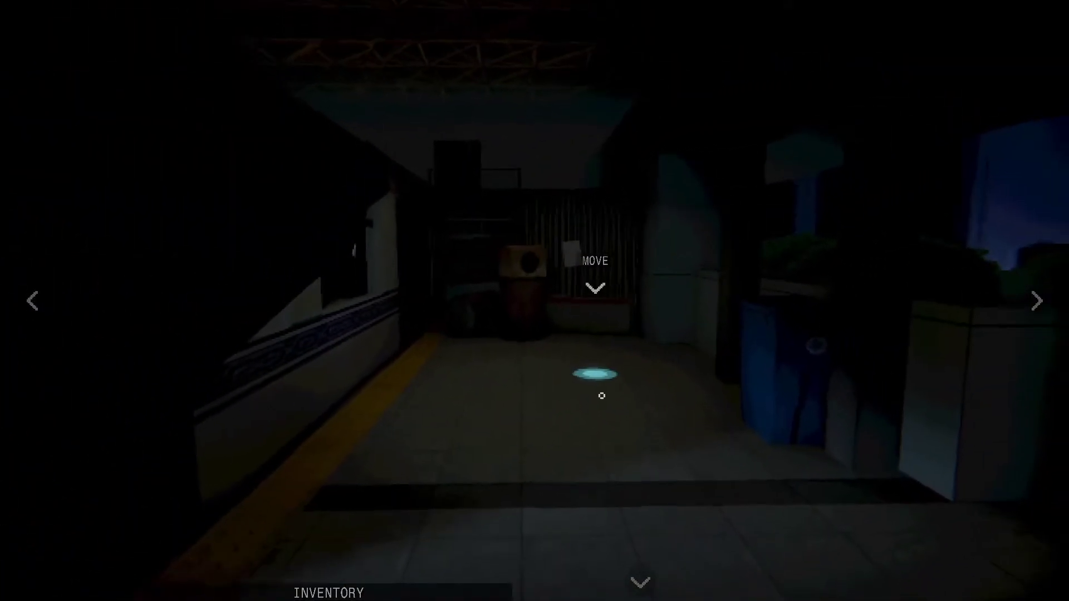
Read the circled-words note pinned to the gate
{"action": "left_click", "coordinate": [594, 288]}
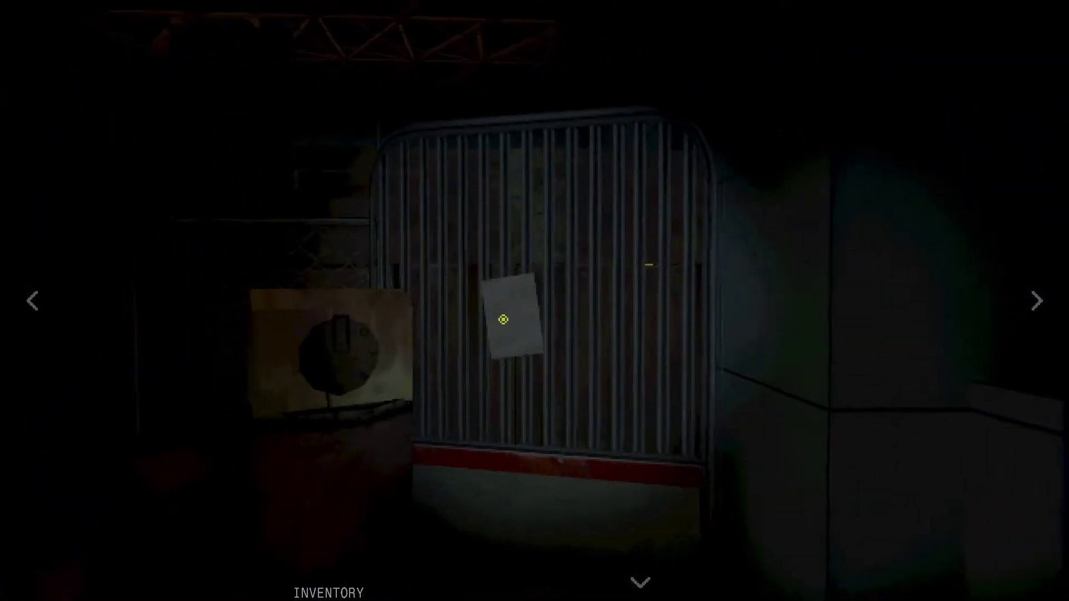
{"action": "left_click", "coordinate": [503, 320]}
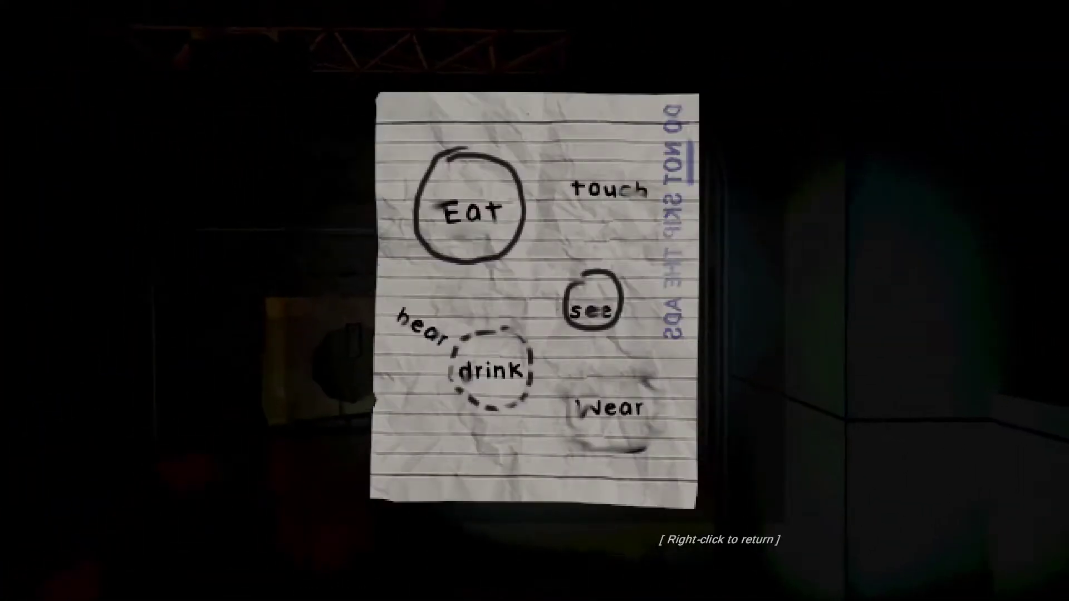
{"action": "right_click", "coordinate": [535, 335]}
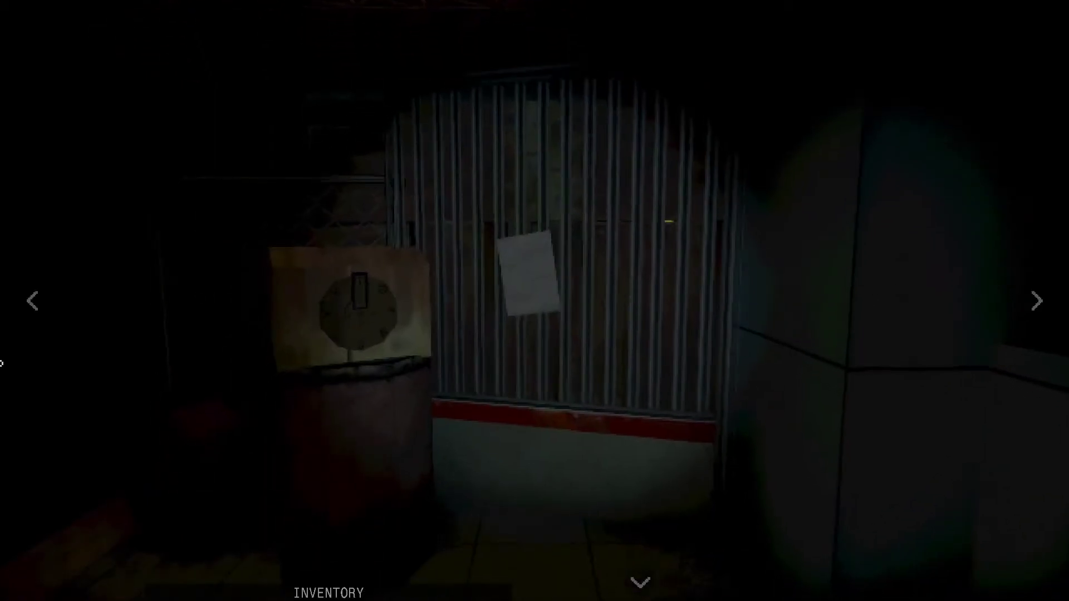
Read the victim's note revealing a hairpin behind the red trash bin, then back out
{"action": "left_click_drag", "start_coordinate": [534, 301], "coordinate": [574, 262]}
{"action": "left_click", "coordinate": [574, 262]}
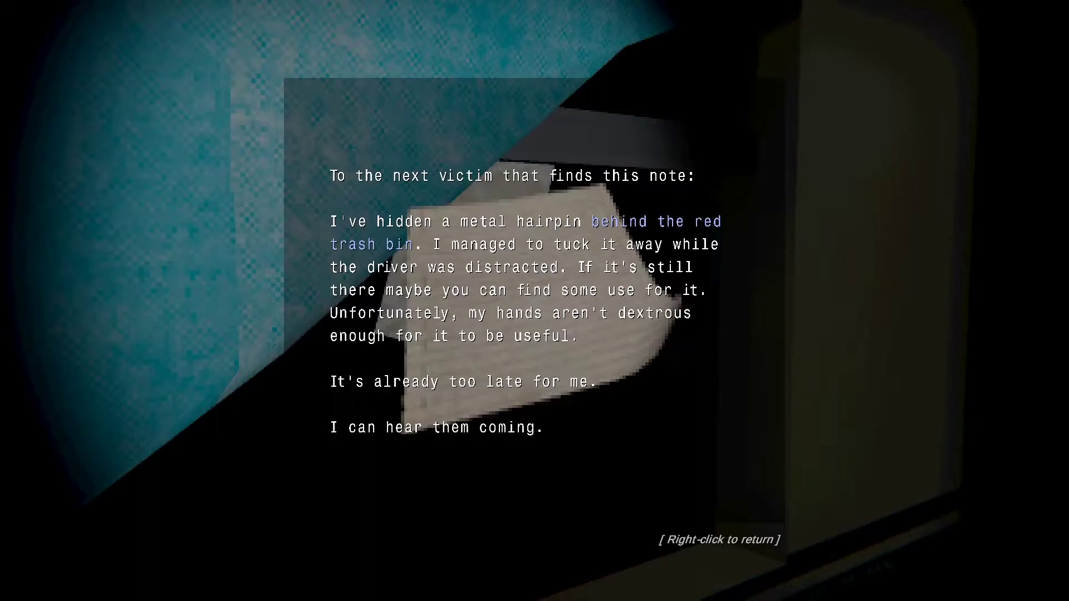
{"action": "right_click", "coordinate": [596, 386]}
{"action": "right_click", "coordinate": [596, 387]}
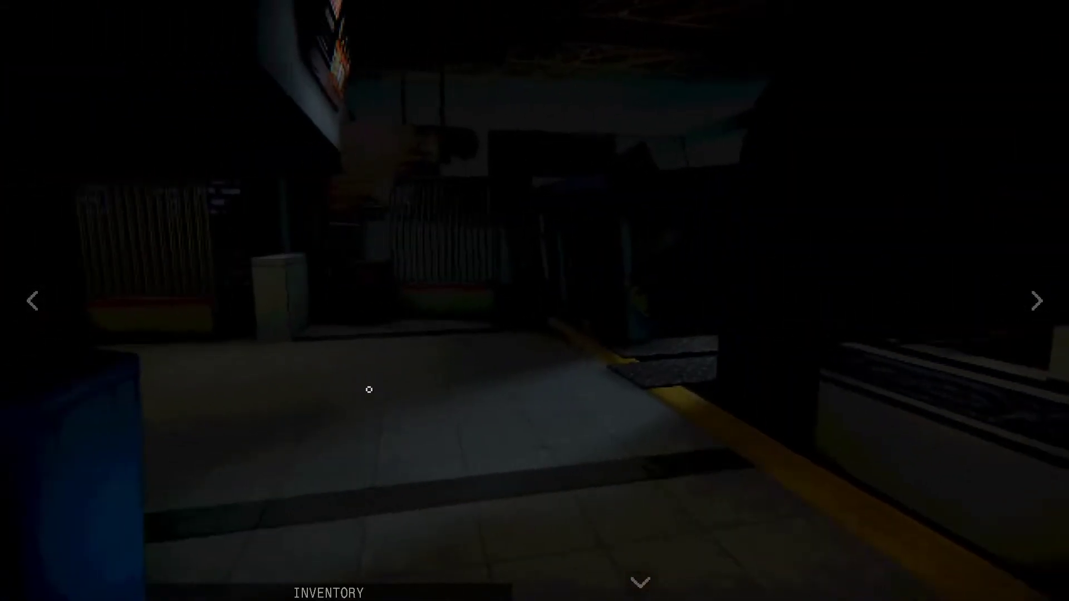
Walk through the train to the chain-link gate and inspect its easily picked padlock
{"action": "left_click", "coordinate": [613, 355]}
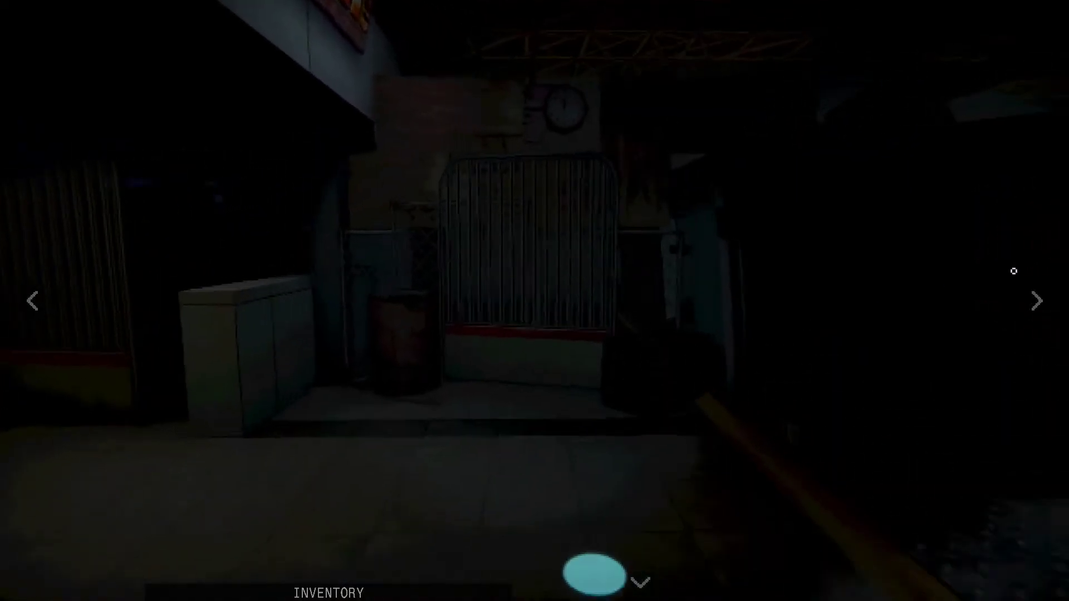
{"action": "left_click", "coordinate": [1036, 301]}
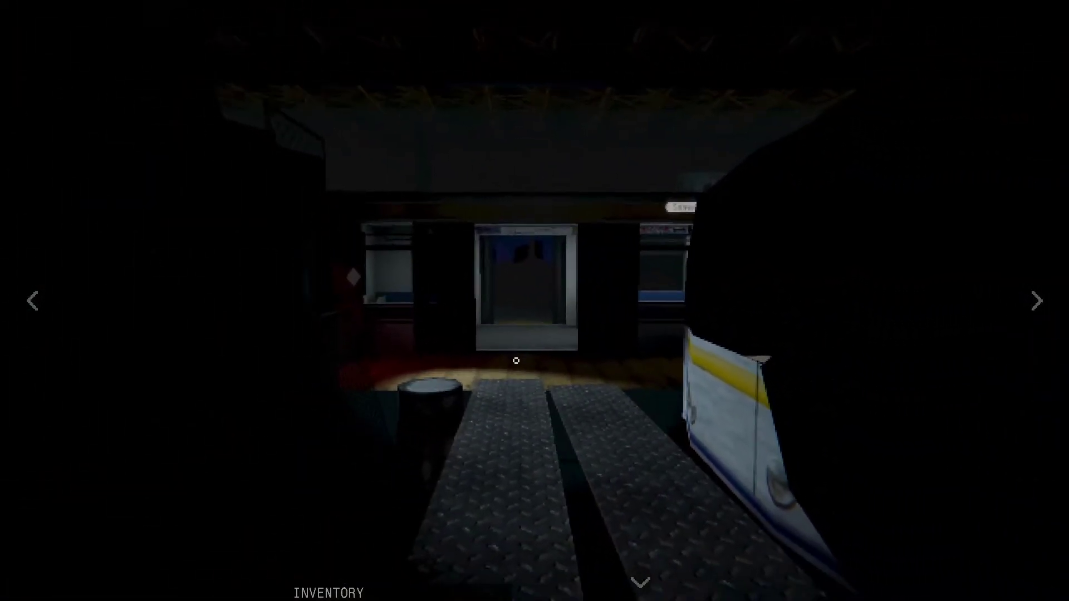
{"action": "left_click", "coordinate": [534, 392]}
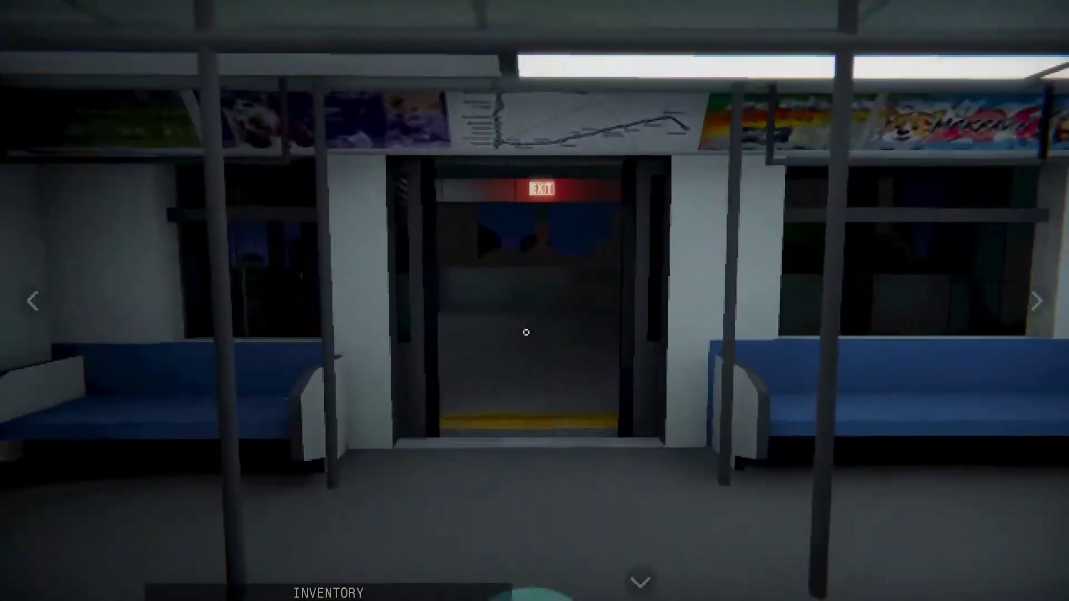
{"action": "left_click", "coordinate": [525, 332]}
{"action": "left_click", "coordinate": [512, 334]}
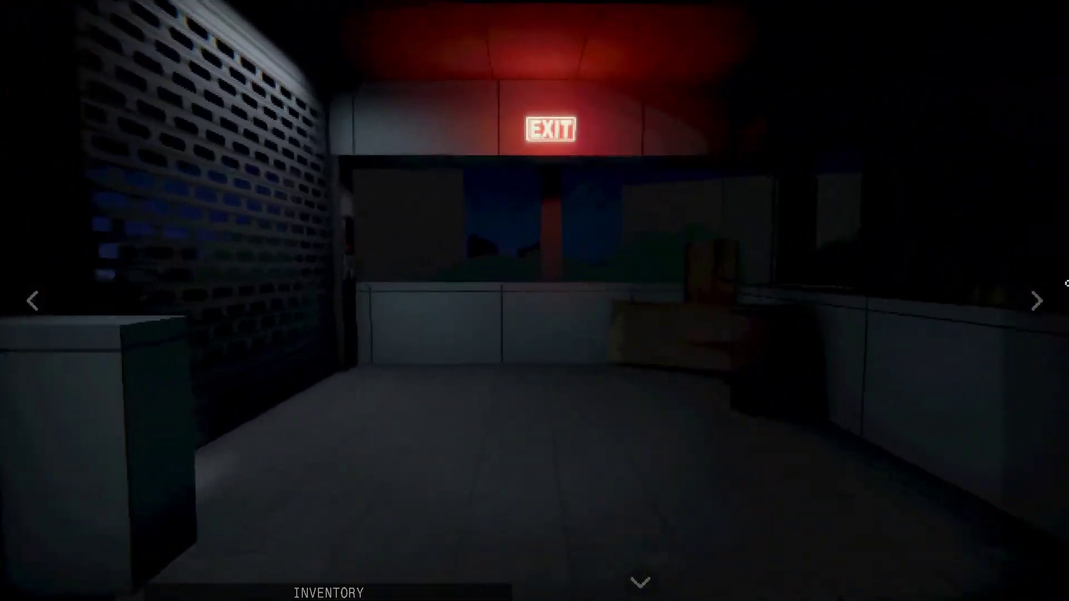
{"action": "left_click", "coordinate": [1037, 301]}
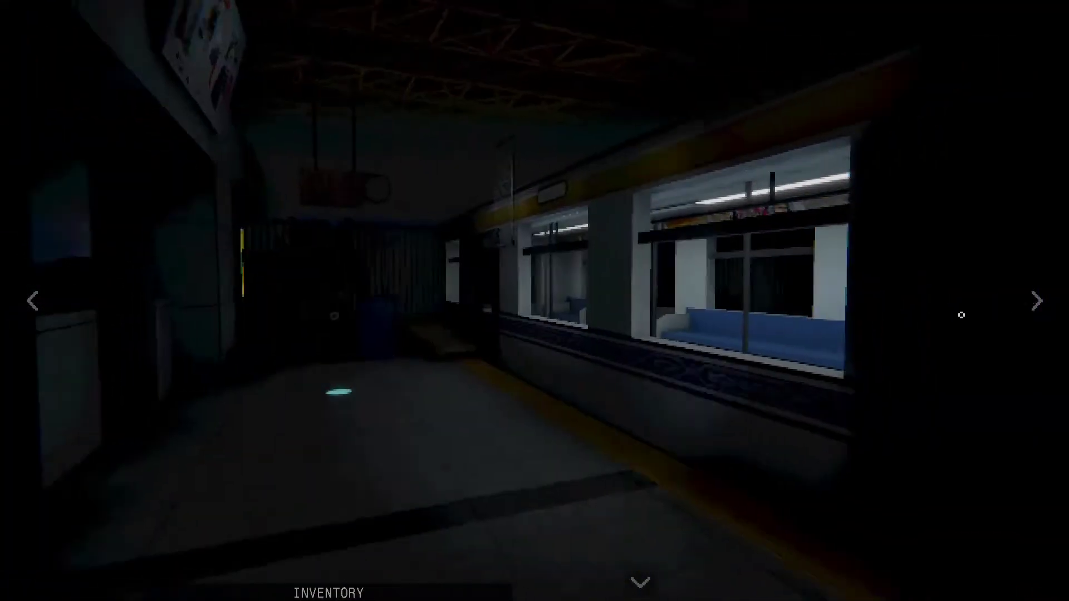
{"action": "left_click", "coordinate": [1036, 301]}
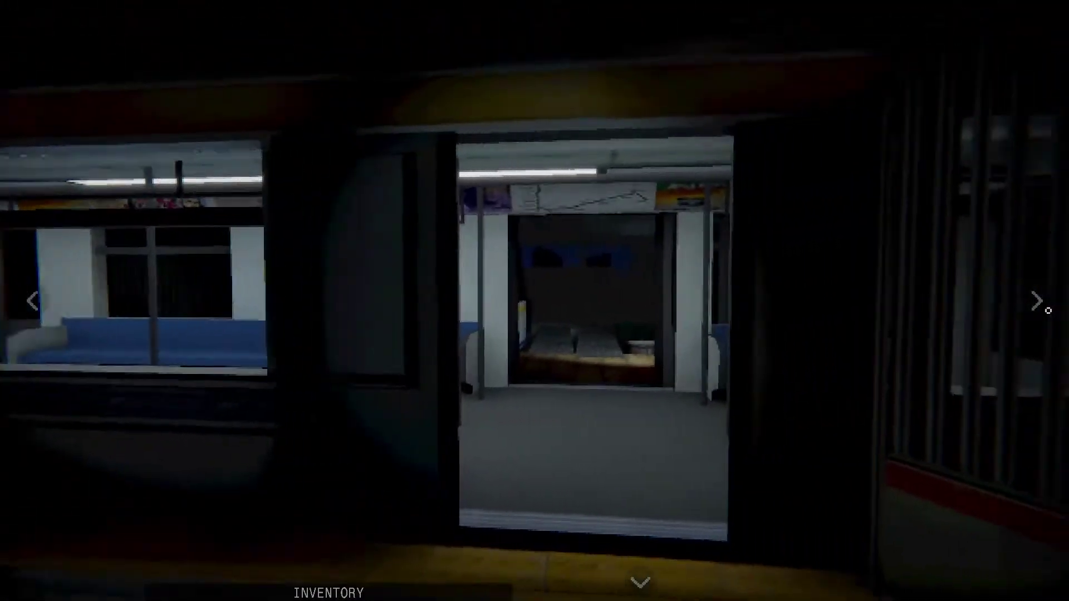
{"action": "left_click", "coordinate": [1036, 302]}
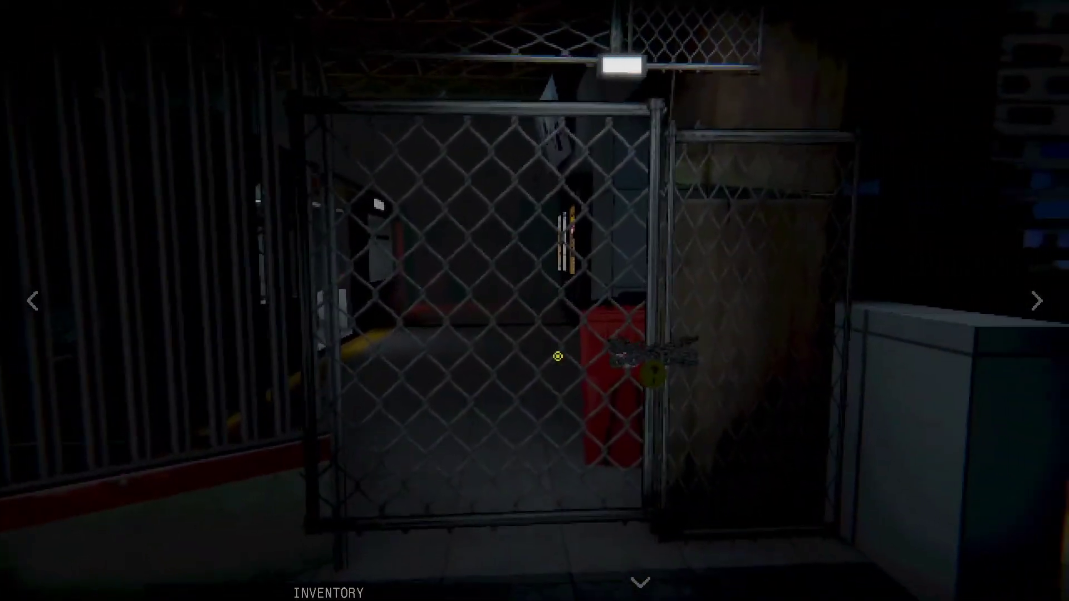
{"action": "left_click", "coordinate": [576, 285]}
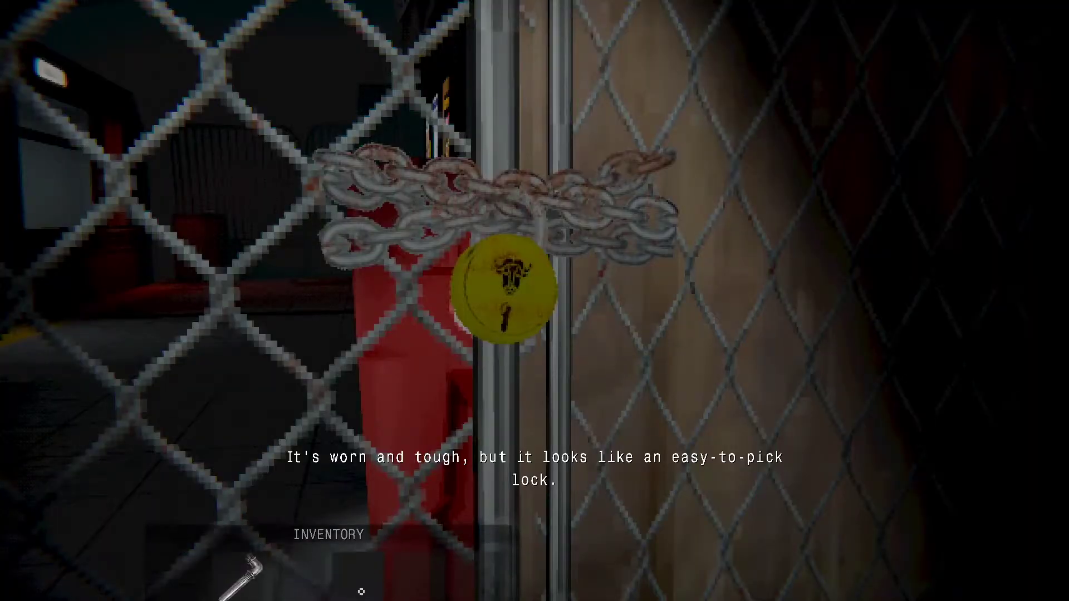
{"action": "left_click", "coordinate": [534, 334]}
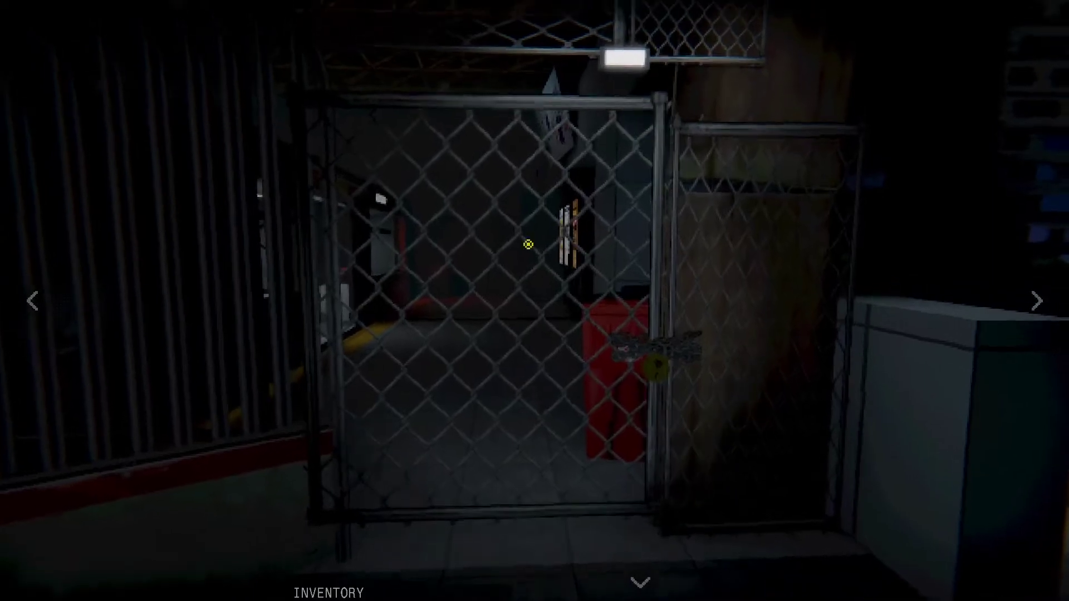
Walk back through the train car toward the gate marked 1
{"action": "left_click", "coordinate": [31, 301]}
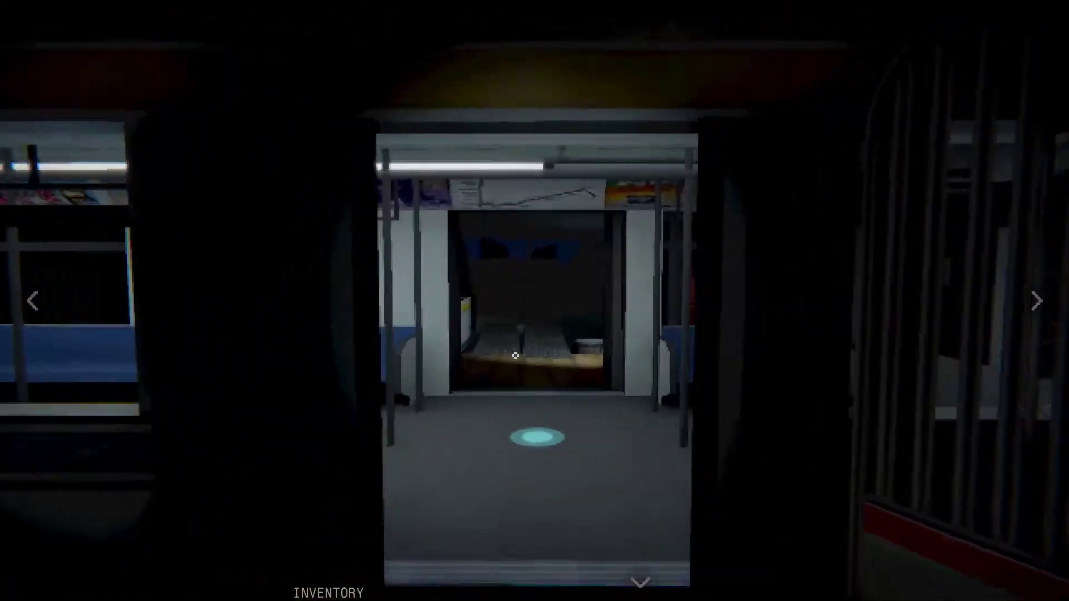
{"action": "left_click", "coordinate": [515, 357]}
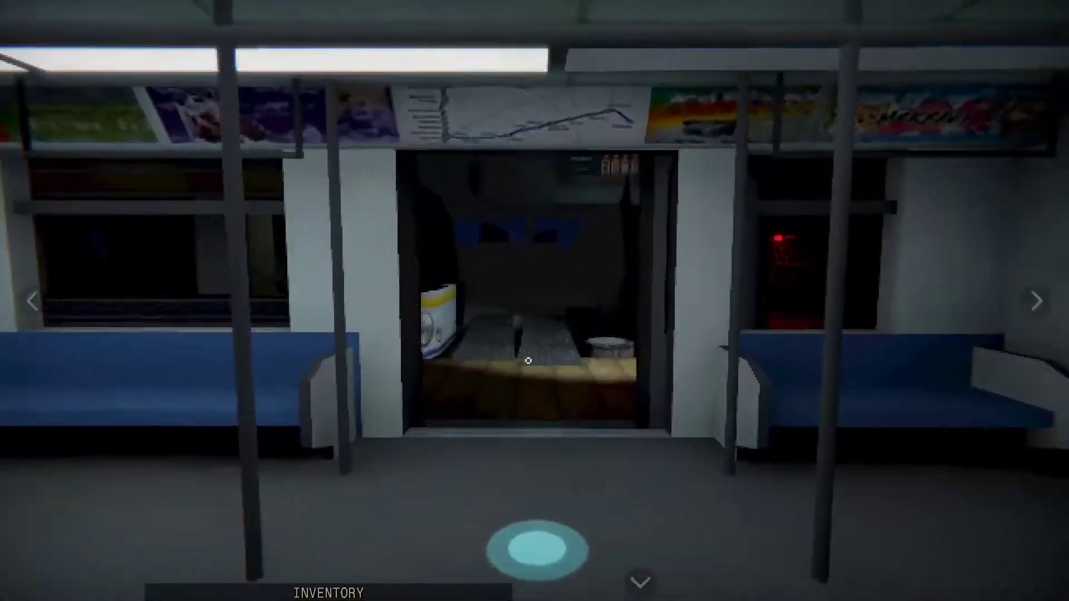
{"action": "left_click", "coordinate": [534, 334]}
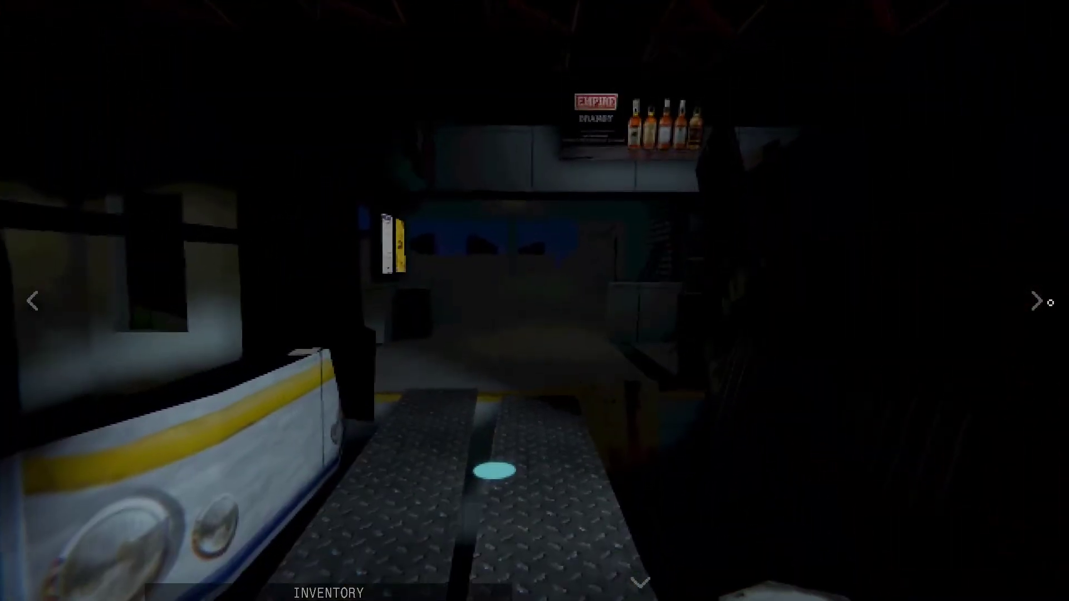
{"action": "left_click", "coordinate": [1037, 302]}
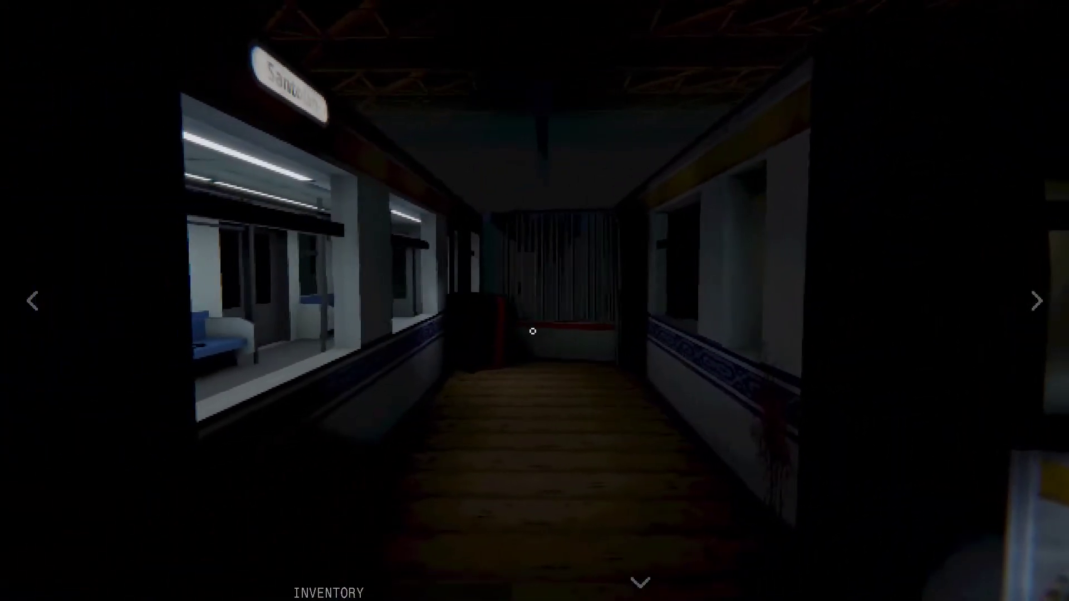
Pick up the hairpin lying behind the red trash bin
{"action": "left_click", "coordinate": [572, 454]}
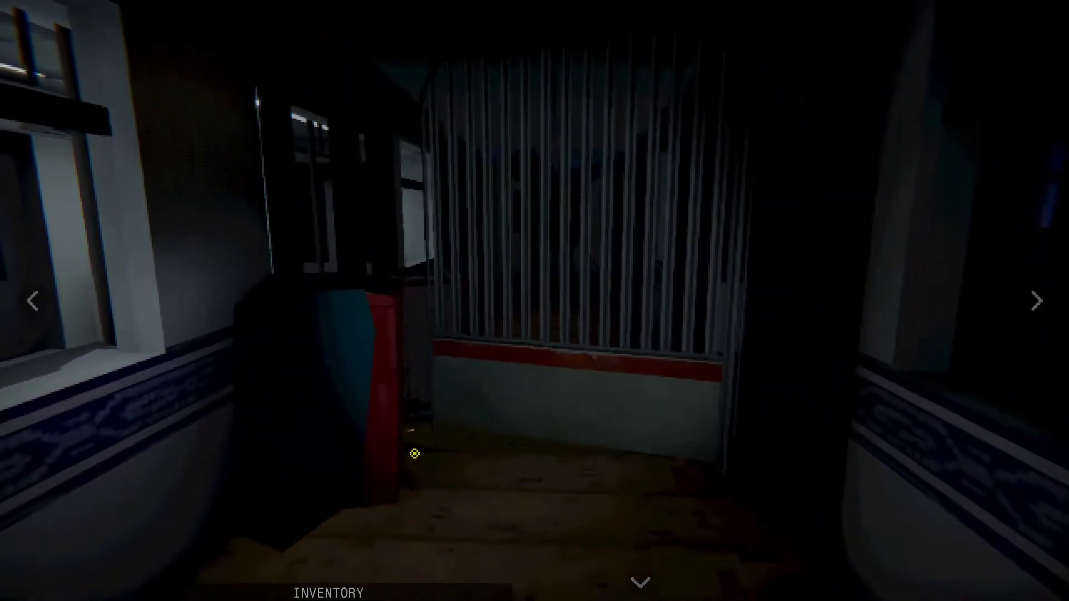
{"action": "left_click", "coordinate": [414, 453]}
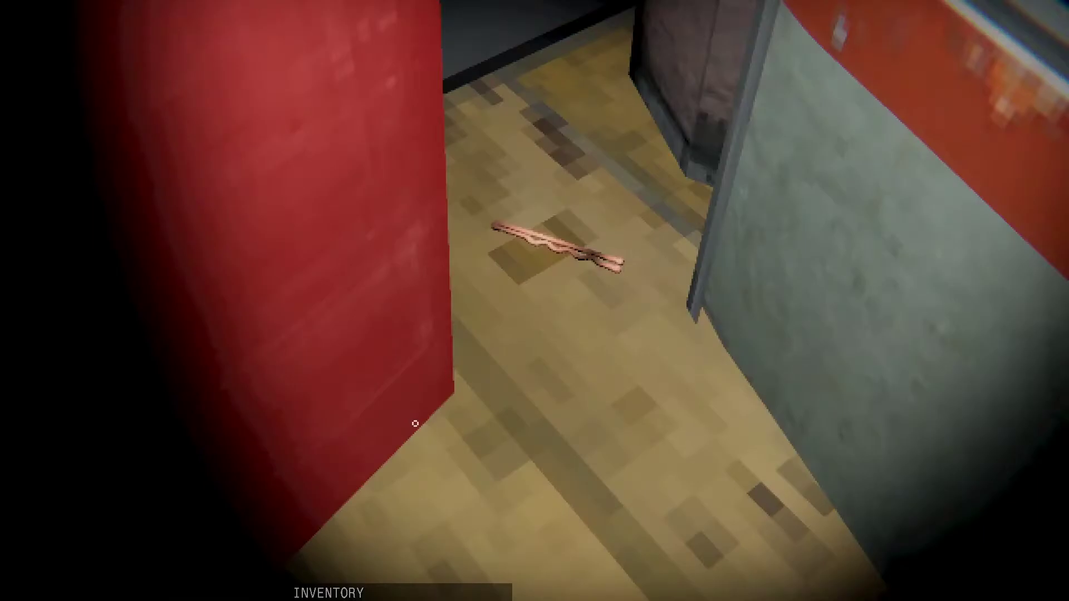
{"action": "left_click", "coordinate": [598, 254]}
Return through the train into the exit room to face the chain-link gate
{"action": "left_click", "coordinate": [33, 300]}
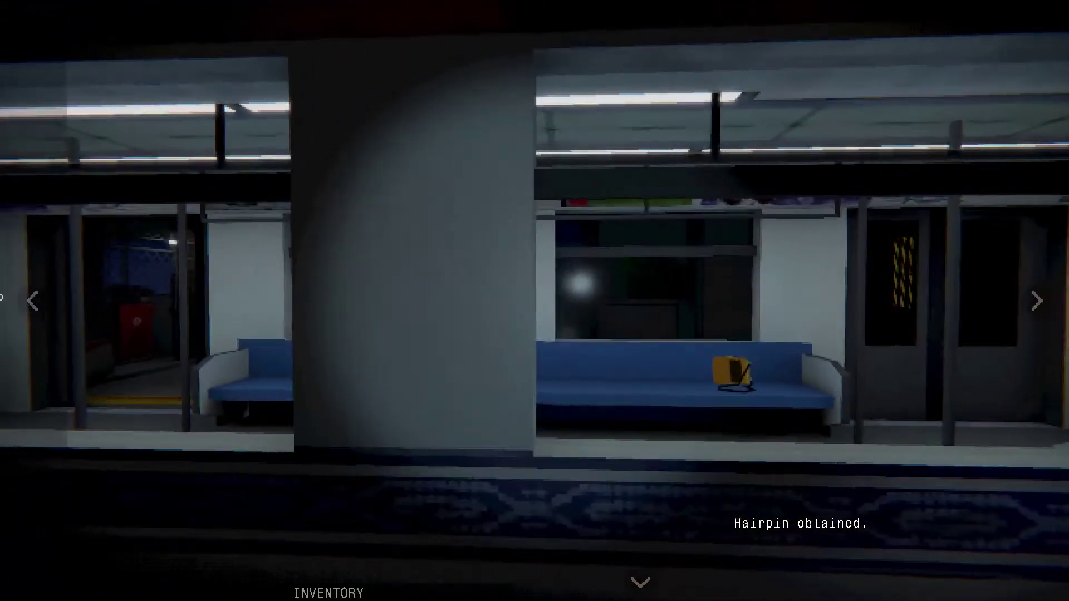
{"action": "left_click", "coordinate": [1036, 301]}
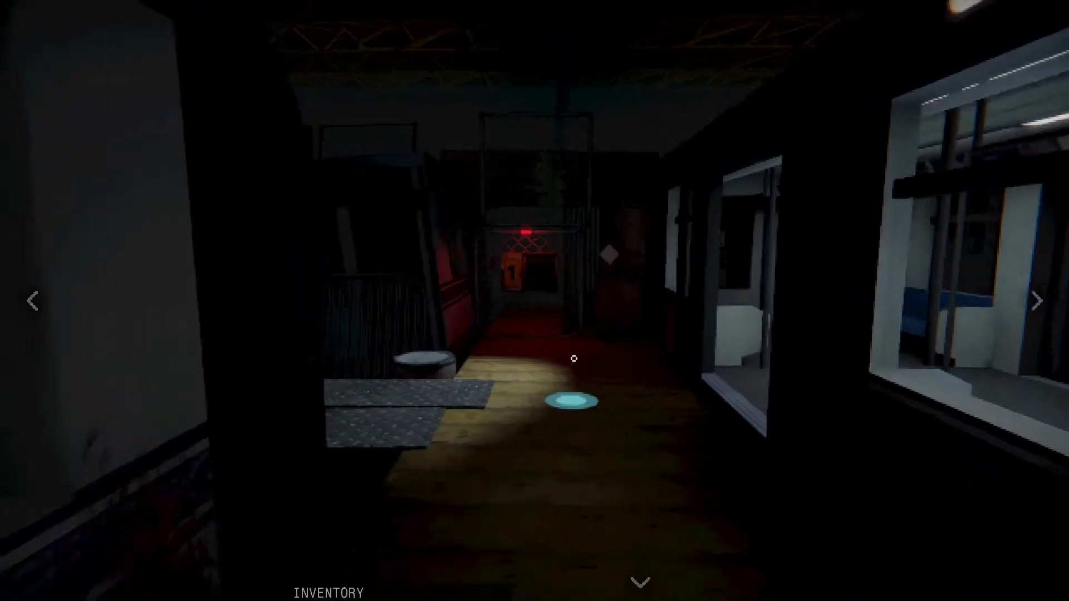
{"action": "left_click", "coordinate": [605, 362]}
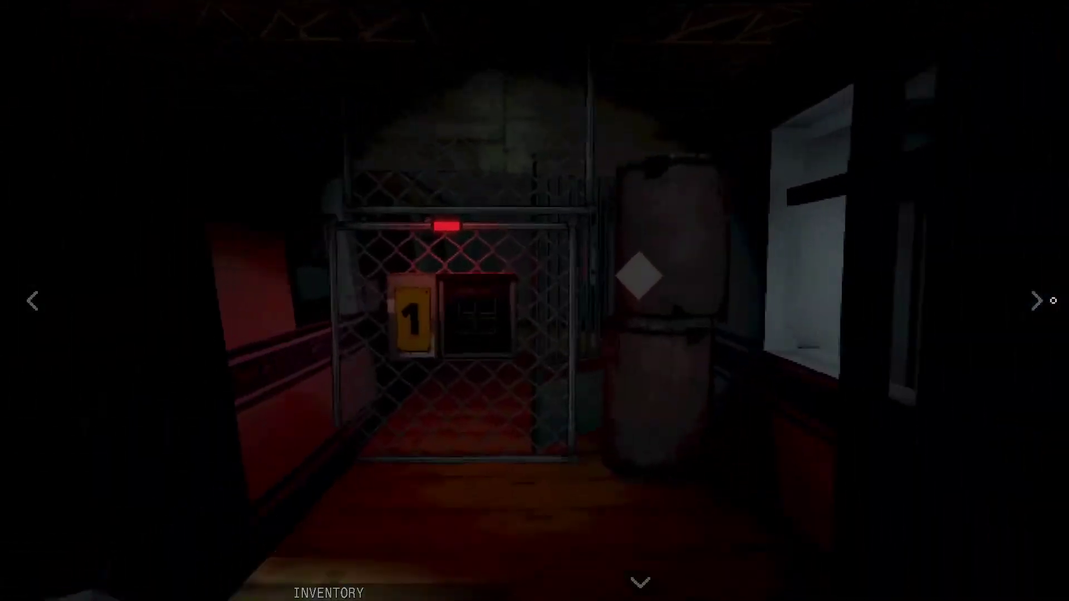
{"action": "left_click", "coordinate": [1036, 300]}
{"action": "left_click", "coordinate": [521, 313]}
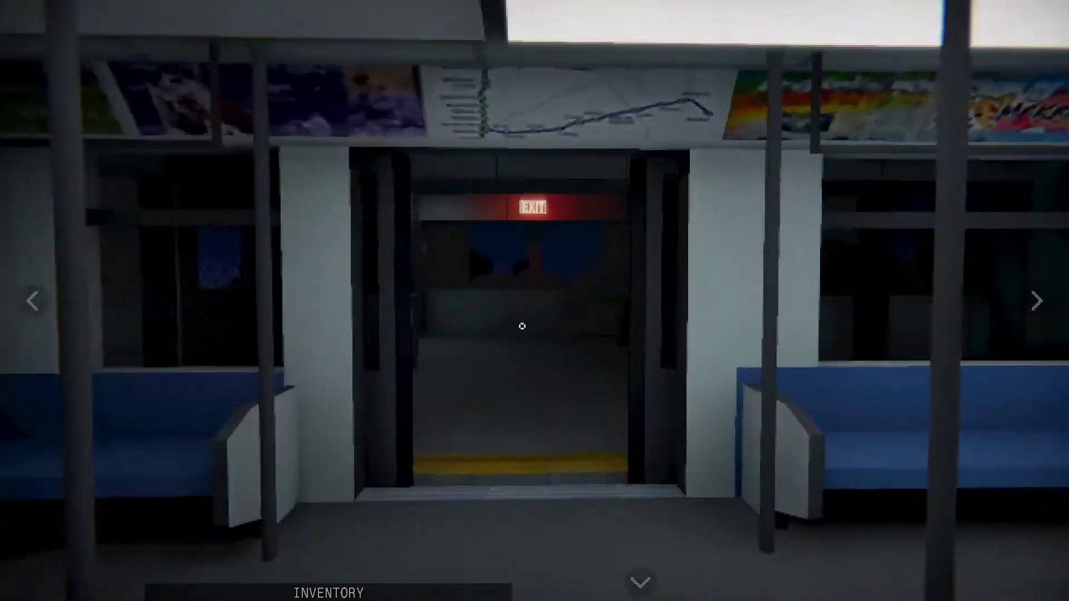
{"action": "left_click", "coordinate": [524, 439]}
{"action": "key", "text": "Left"}
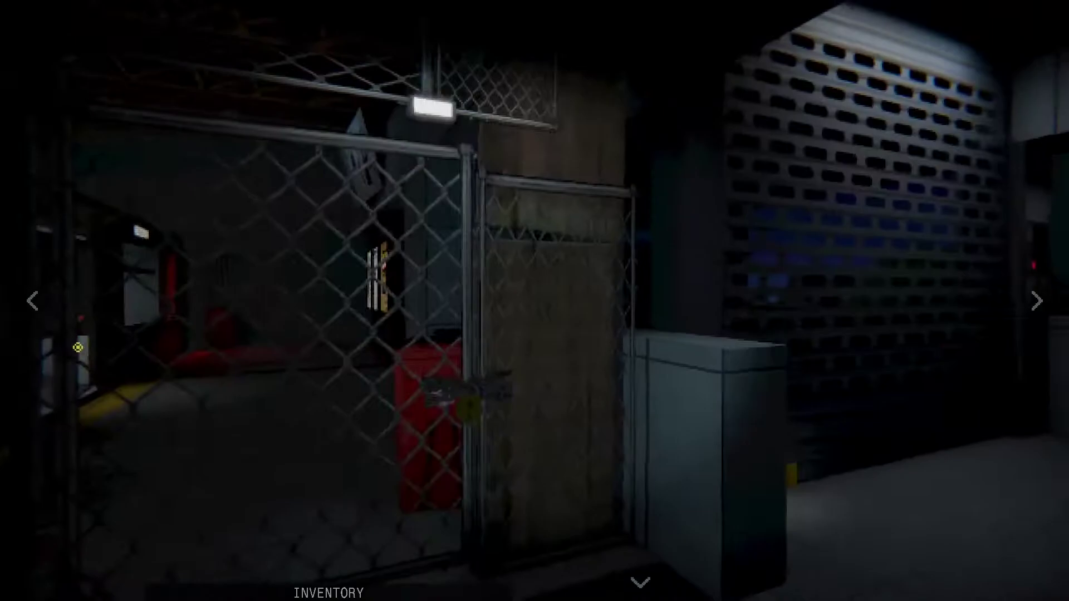
Pick the gate's padlock with the hairpin, revealing the LRT disaster newspaper clipping
{"action": "left_click", "coordinate": [665, 374]}
{"action": "left_click", "coordinate": [343, 585]}
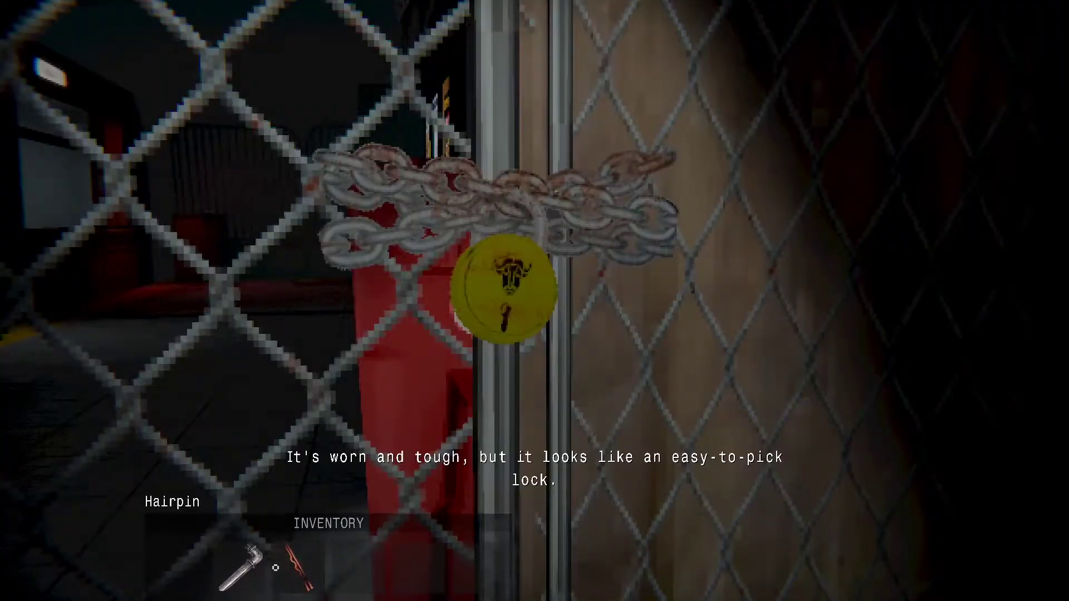
{"action": "left_click", "coordinate": [548, 310]}
{"action": "key", "text": "Left"}
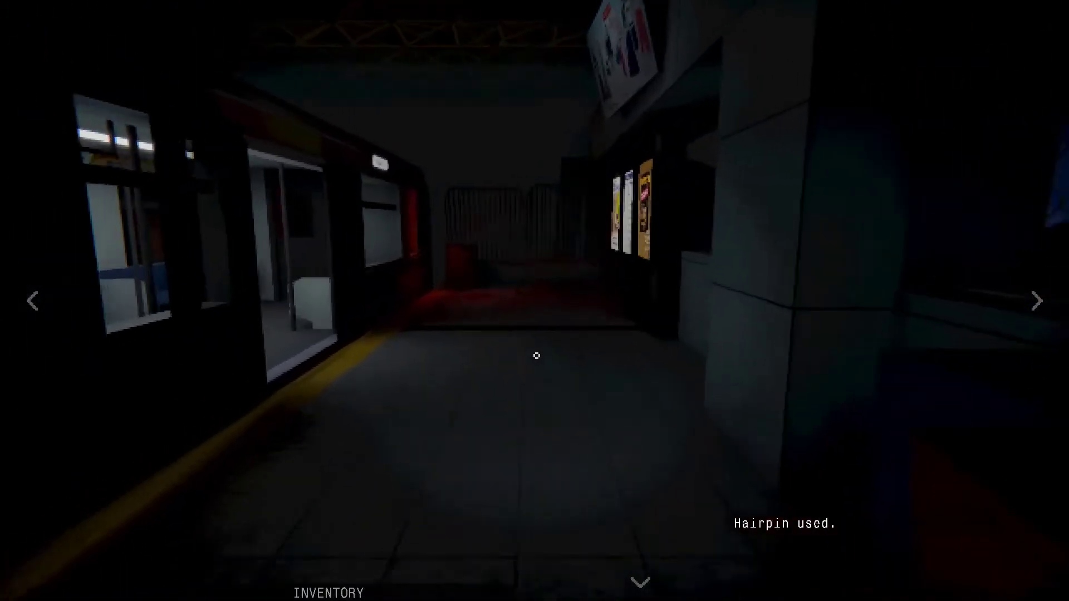
{"action": "key", "text": "Right"}
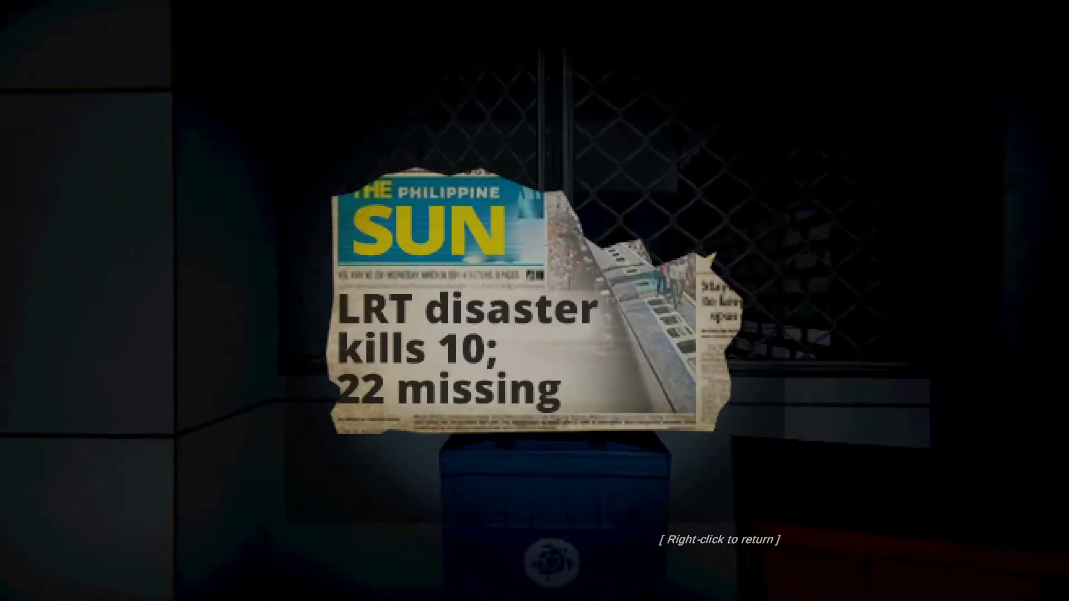
Put down the LRT disaster clipping and walk along the platform to the open train car
{"action": "right_click", "coordinate": [431, 302]}
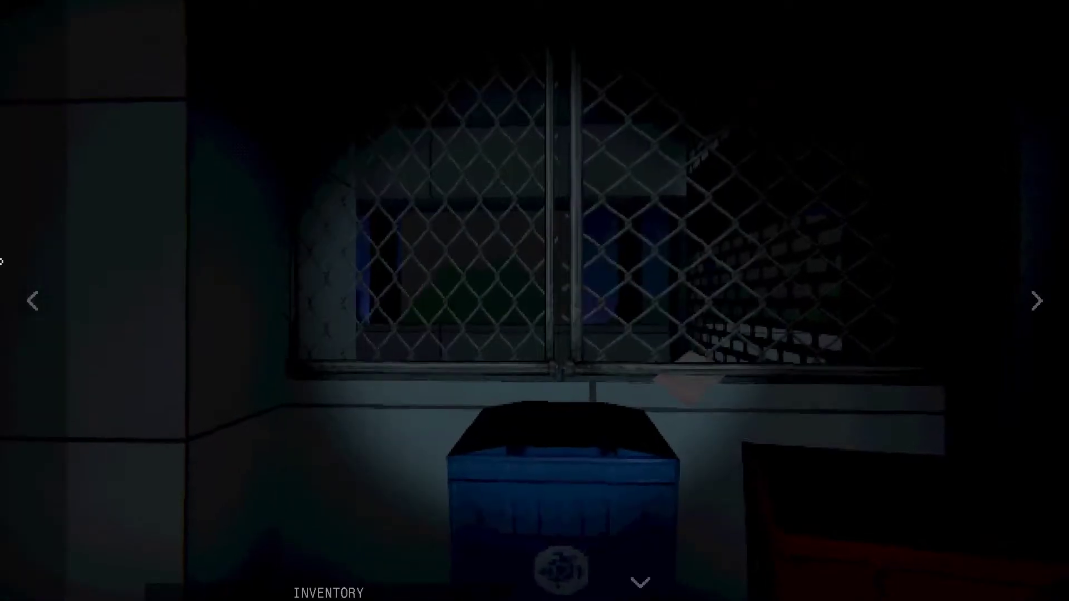
{"action": "key", "text": "Left"}
{"action": "left_click", "coordinate": [513, 430]}
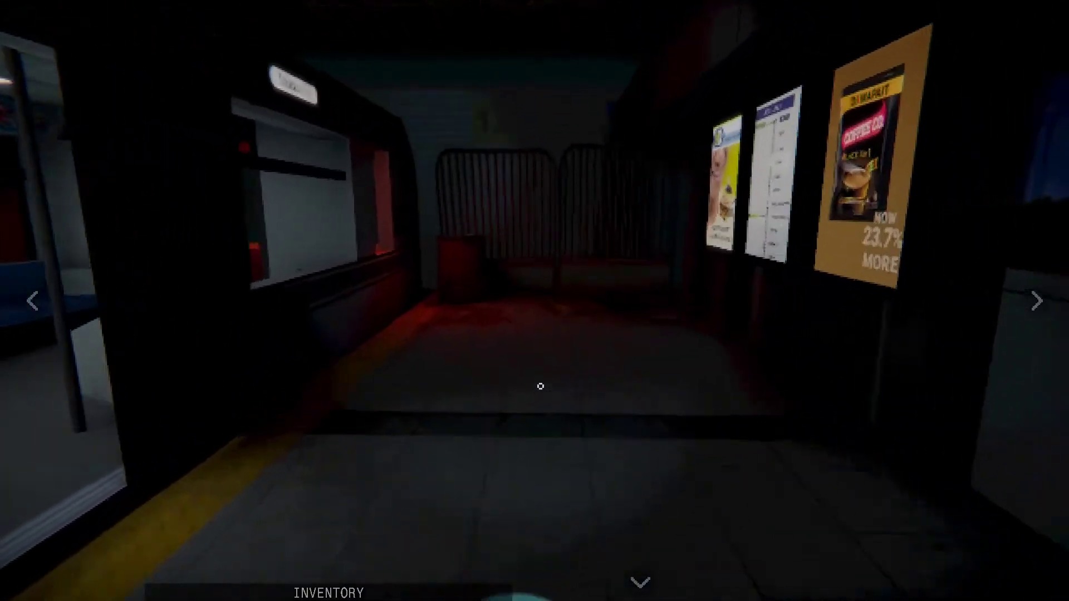
{"action": "left_click", "coordinate": [540, 386]}
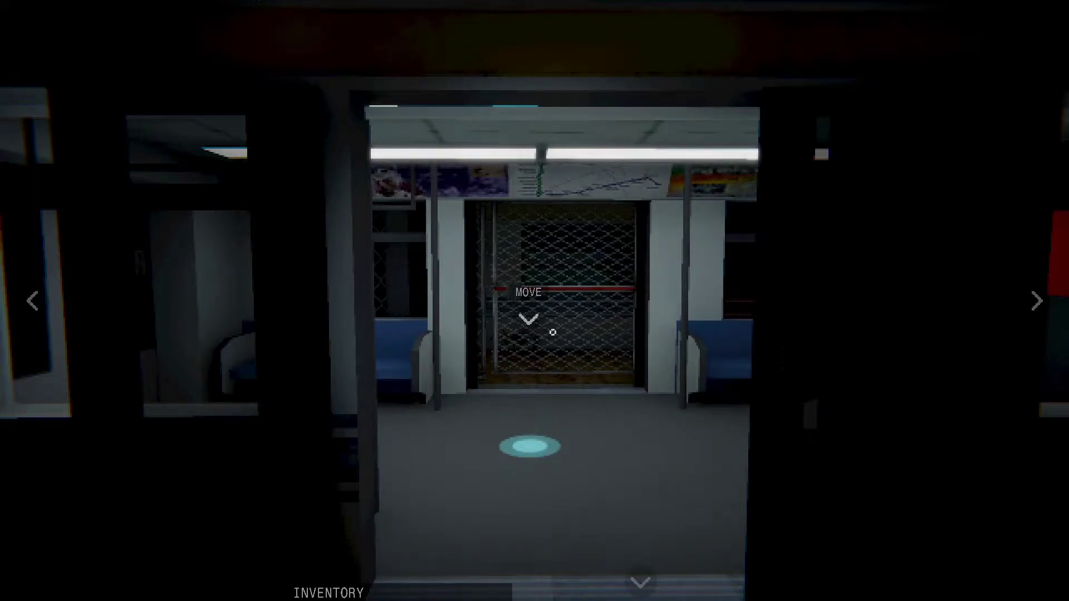
Enter the carriage and find the door back to the passenger carriage stuck
{"action": "left_click", "coordinate": [550, 337]}
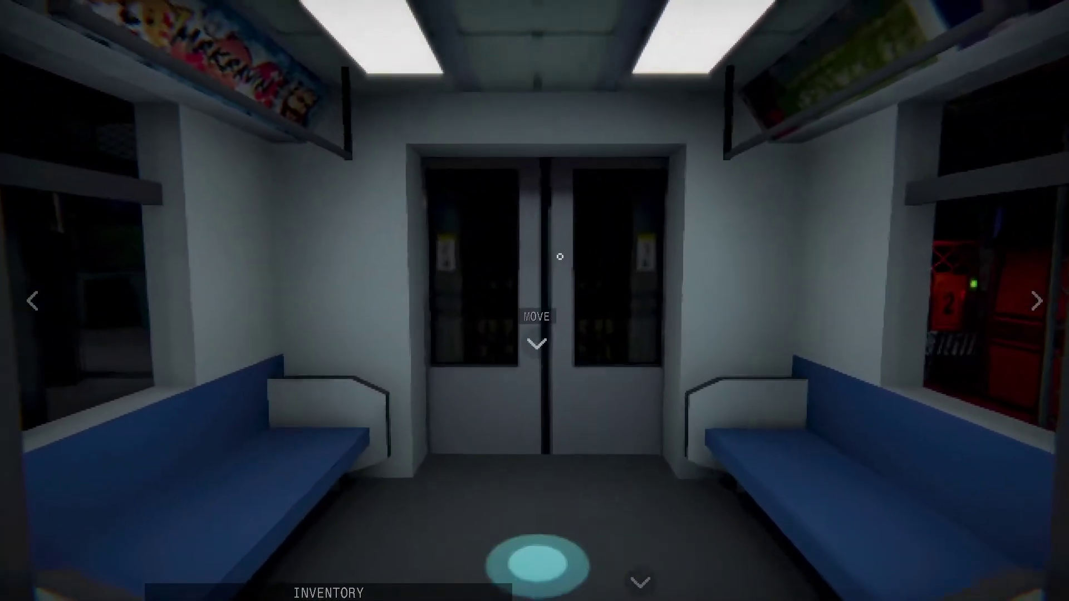
{"action": "left_click", "coordinate": [559, 256]}
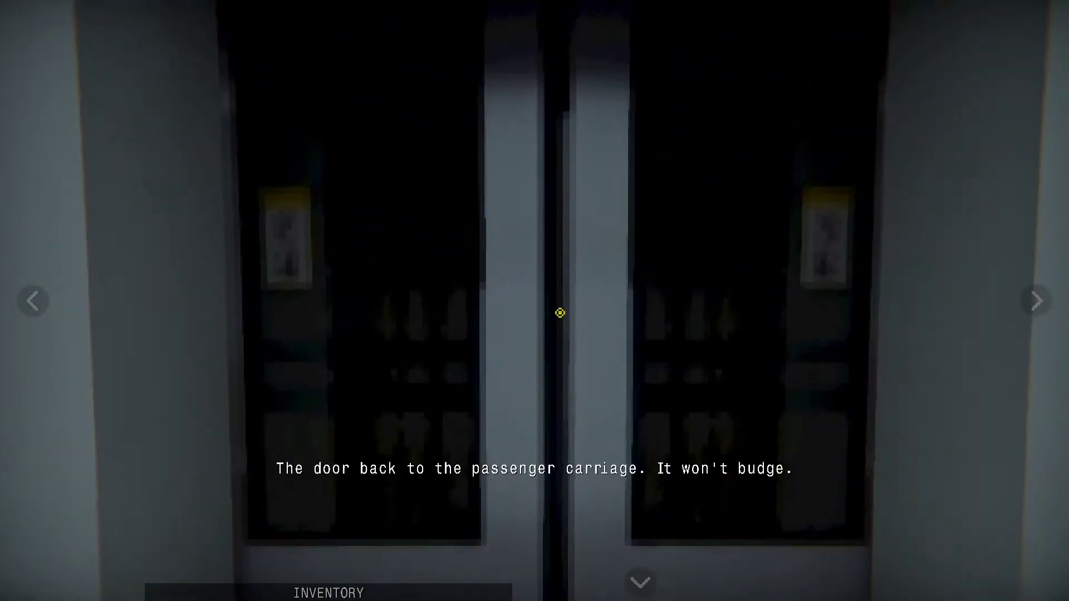
{"action": "left_click", "coordinate": [641, 581]}
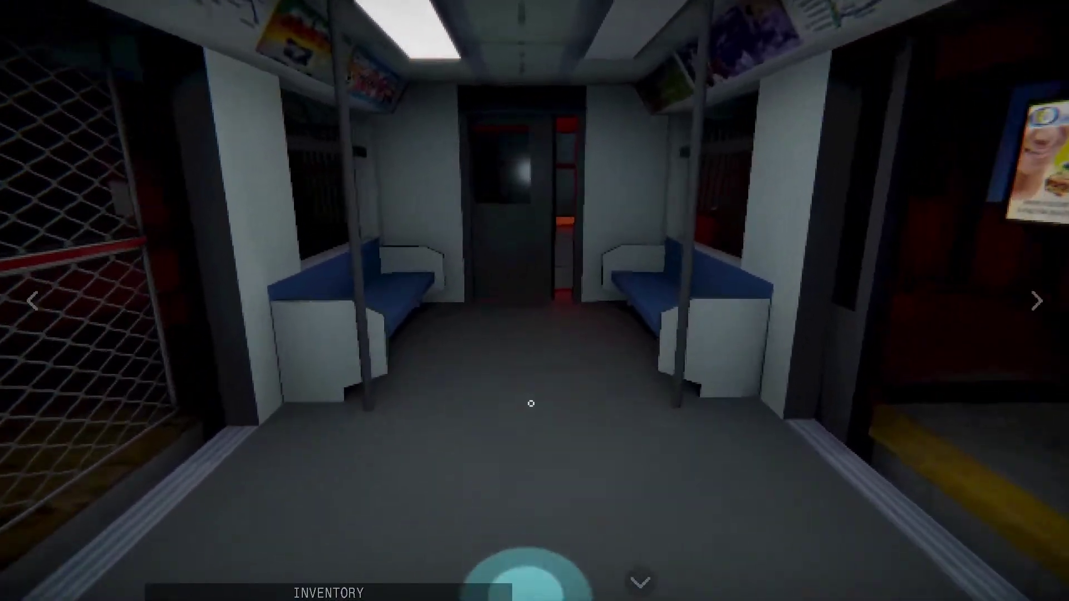
Pry the ajar far door open with the metal pipe and step into the red cab
{"action": "left_click", "coordinate": [524, 443]}
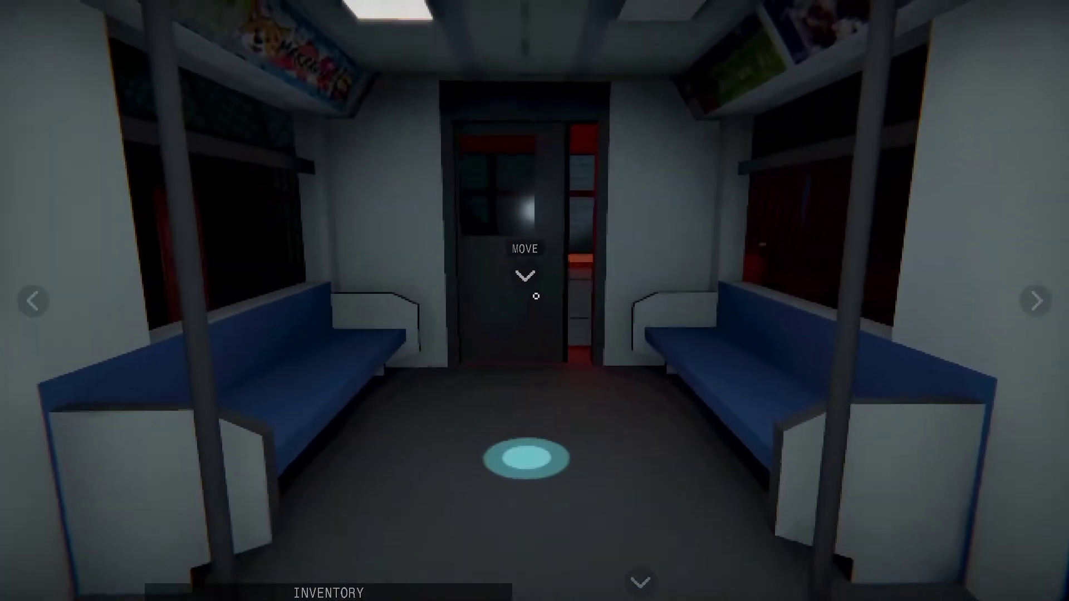
{"action": "left_click", "coordinate": [536, 295]}
{"action": "left_click", "coordinate": [591, 340]}
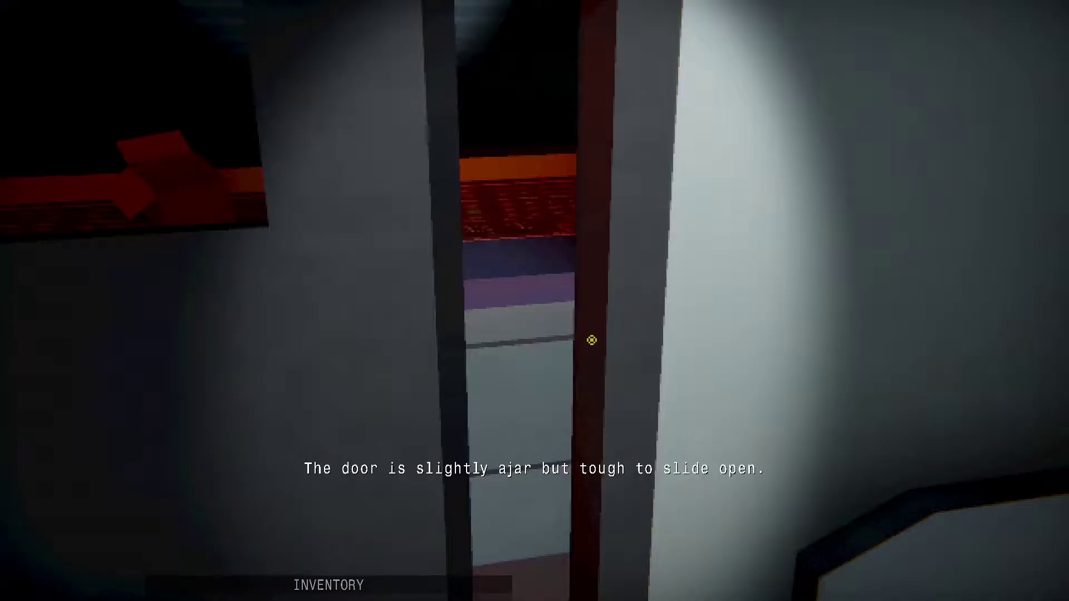
{"action": "left_click_drag", "start_coordinate": [250, 576], "coordinate": [501, 418]}
{"action": "left_click", "coordinate": [542, 281]}
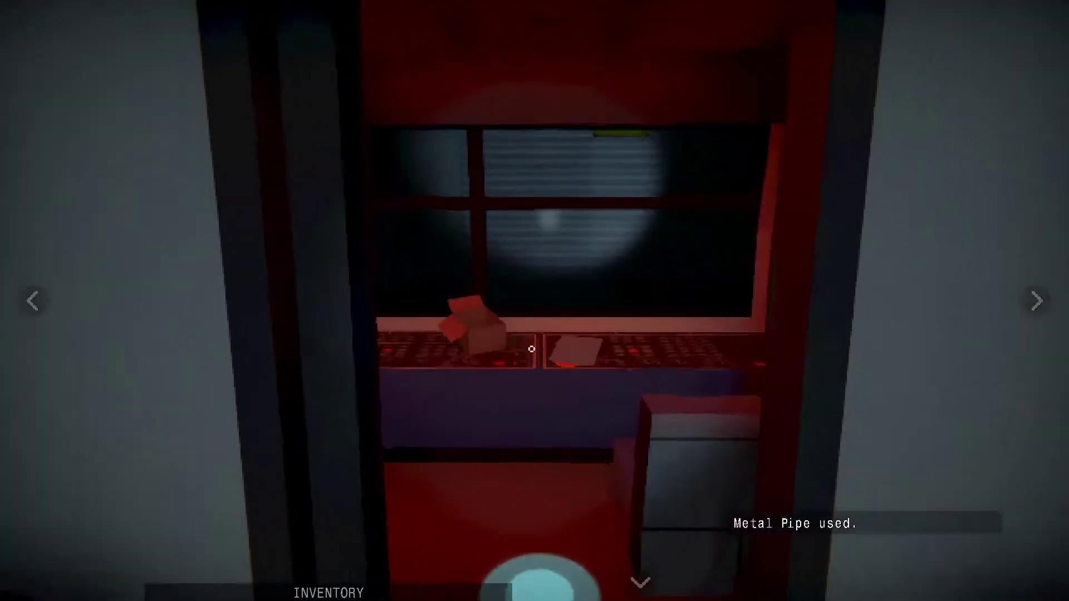
Read the console note about the sight-granting drug, then look around the cab
{"action": "left_click", "coordinate": [618, 484]}
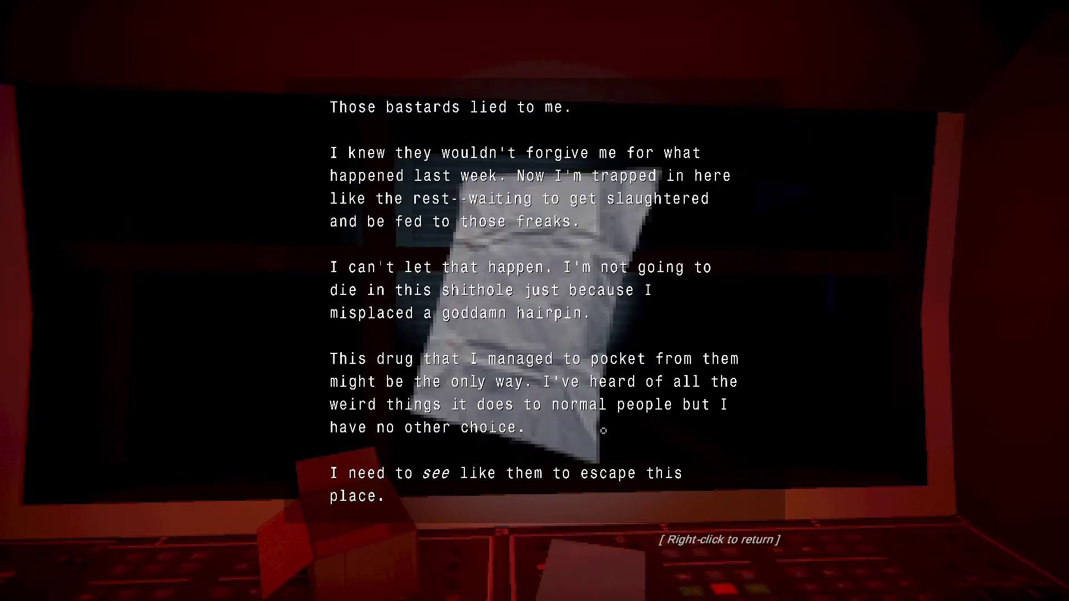
{"action": "right_click", "coordinate": [604, 429]}
{"action": "key", "text": "Left"}
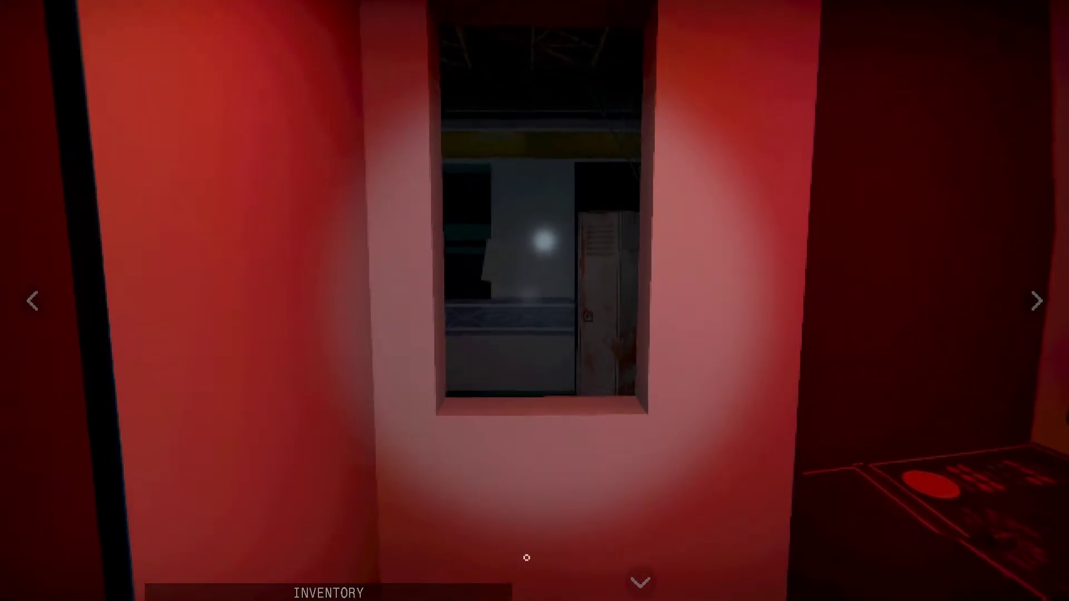
{"action": "left_click", "coordinate": [130, 155]}
{"action": "key", "text": "Right"}
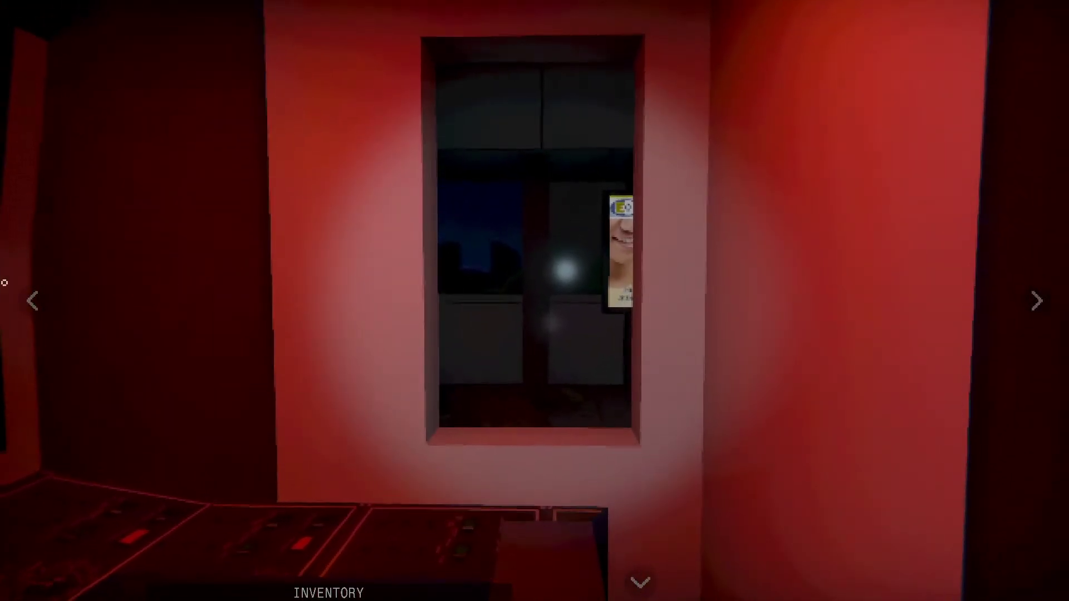
{"action": "key", "text": "Left"}
Take the Crimson Tablets from the cardboard box on the console
{"action": "left_click", "coordinate": [385, 435]}
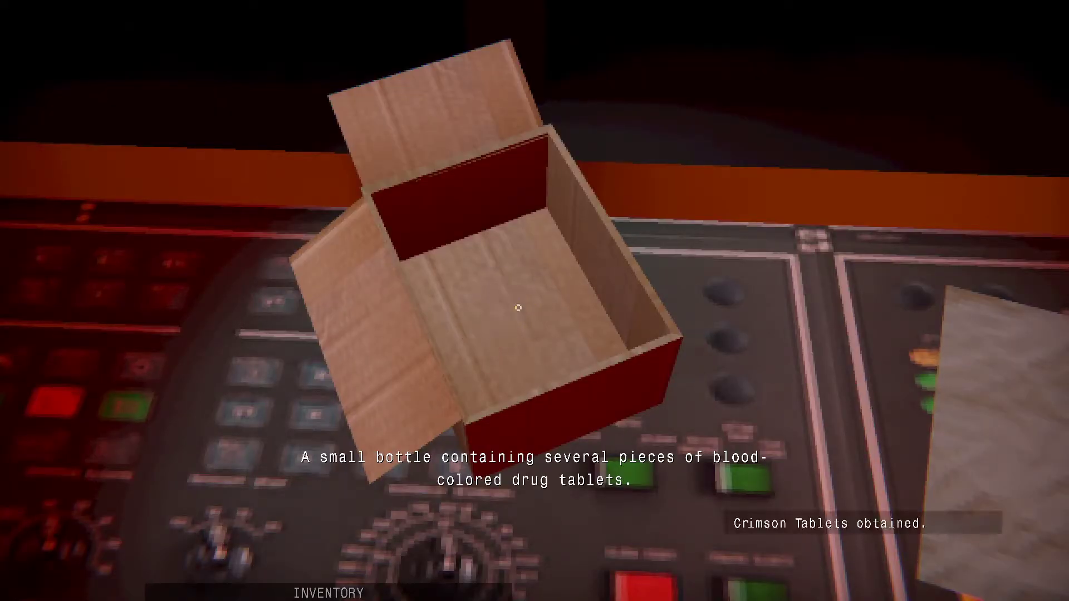
{"action": "left_click", "coordinate": [599, 419]}
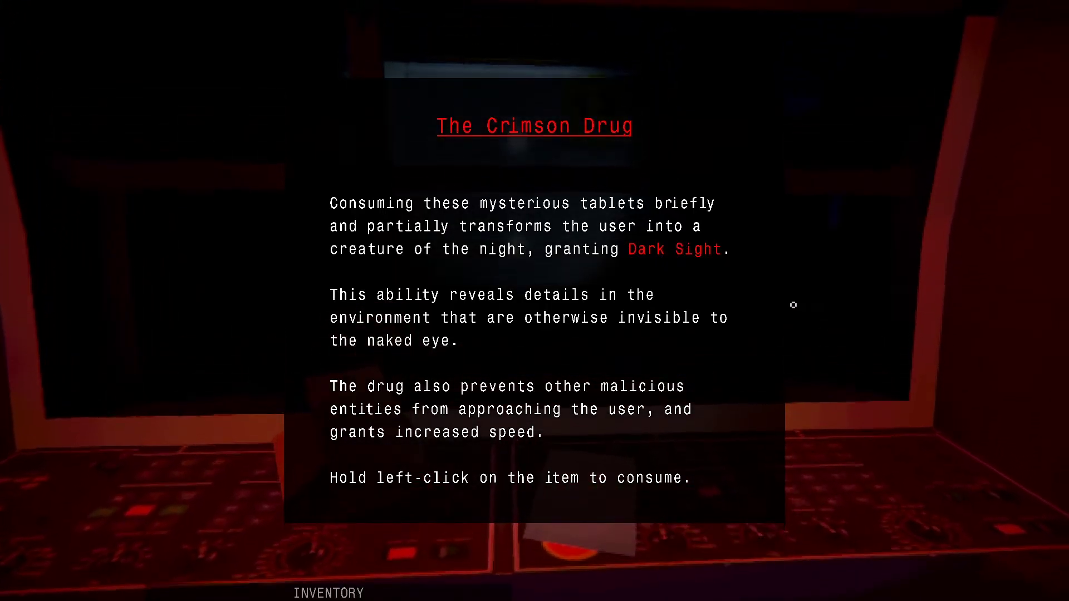
Dismiss the drug description, walk through the train, and inspect the route map poster
{"action": "left_click", "coordinate": [794, 305]}
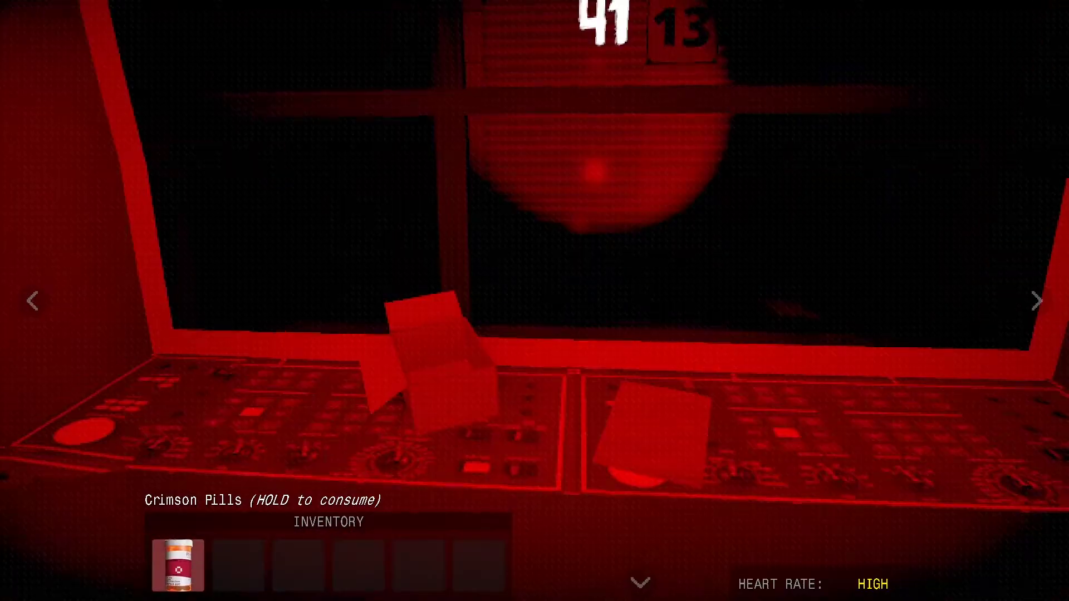
{"action": "left_click", "coordinate": [640, 582]}
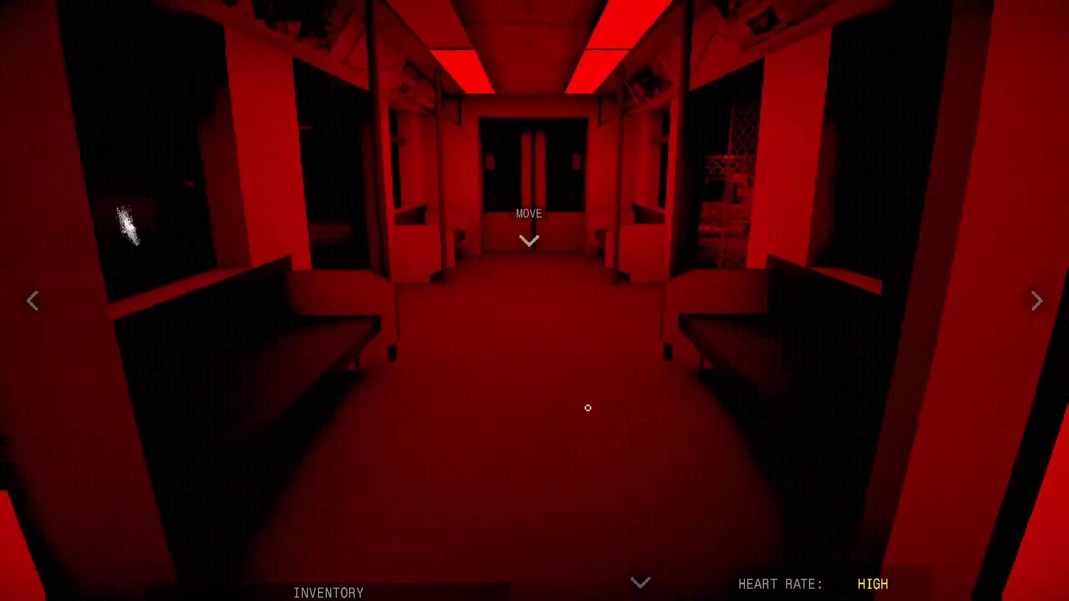
{"action": "left_click", "coordinate": [529, 241]}
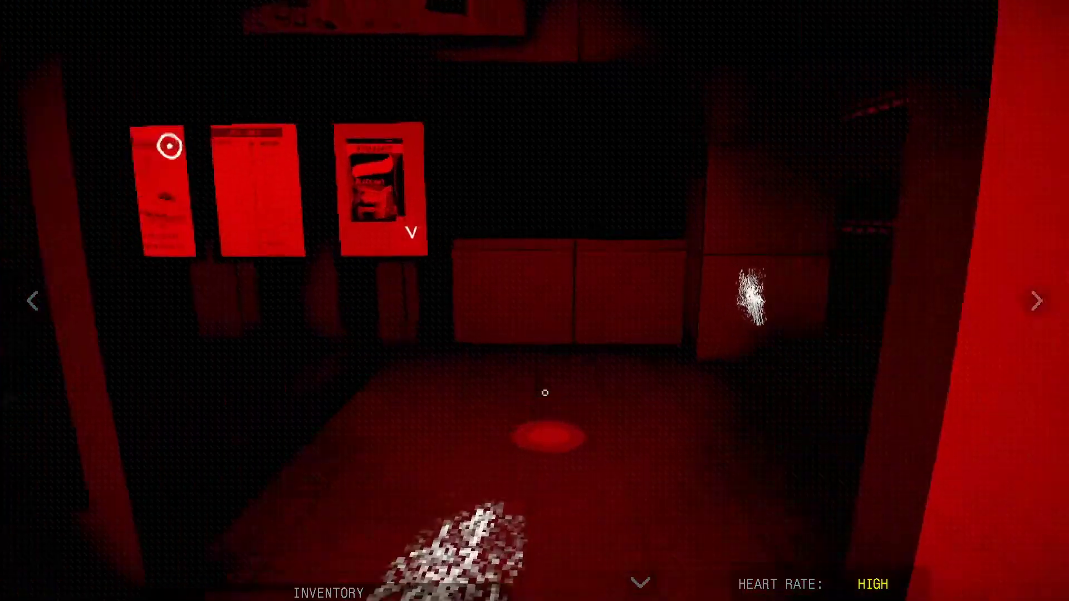
{"action": "left_click", "coordinate": [549, 275]}
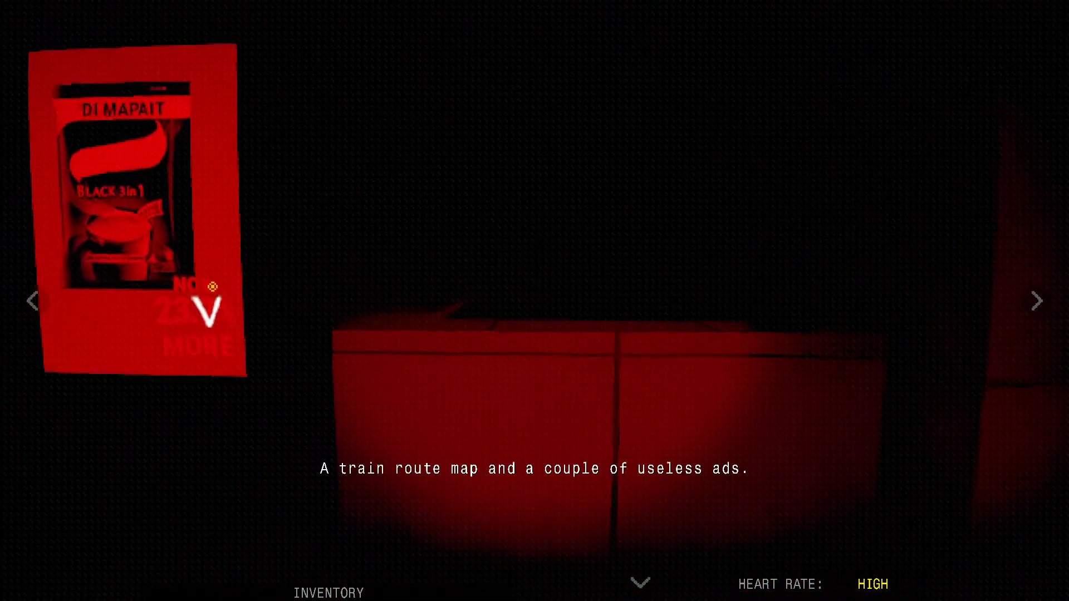
{"action": "left_click", "coordinate": [225, 322]}
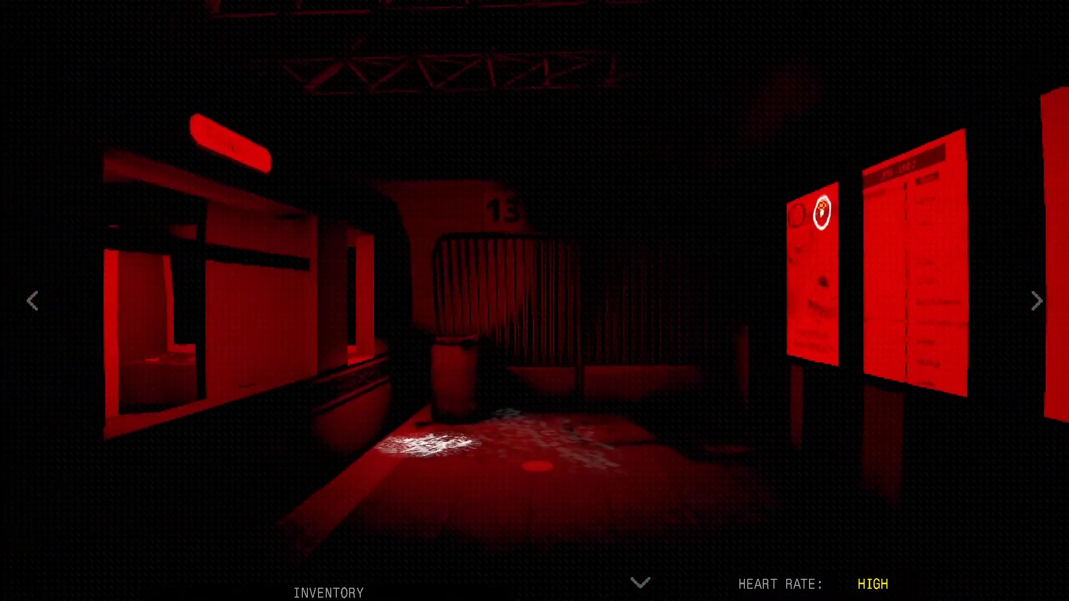
{"action": "left_click", "coordinate": [809, 248]}
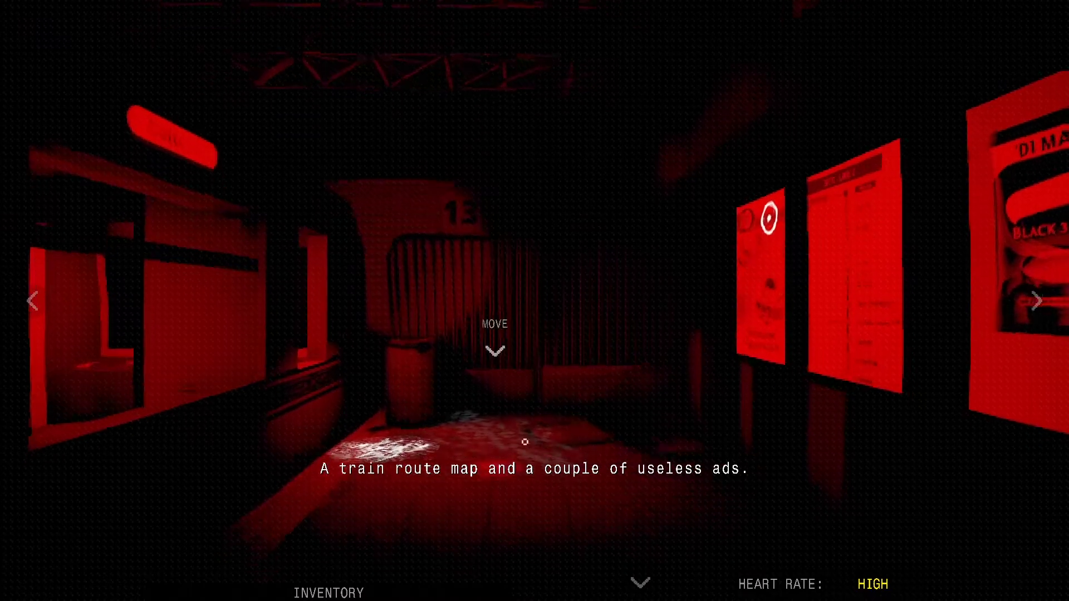
Walk down the corridor into the brick-walled room and approach the counter
{"action": "left_click", "coordinate": [1035, 300]}
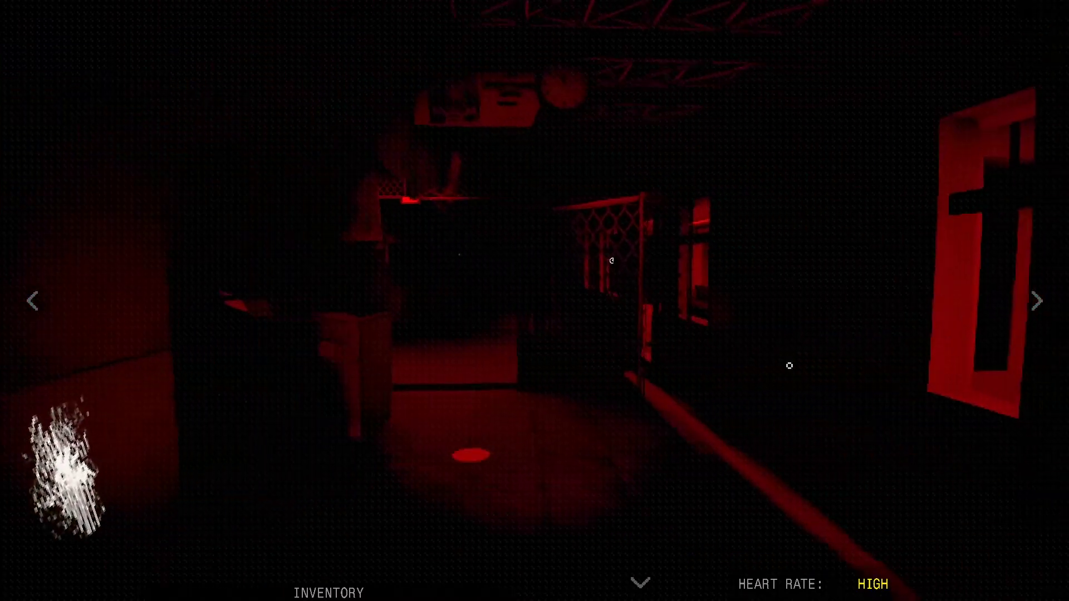
{"action": "left_click", "coordinate": [175, 144]}
{"action": "left_click", "coordinate": [666, 218]}
{"action": "left_click", "coordinate": [535, 301]}
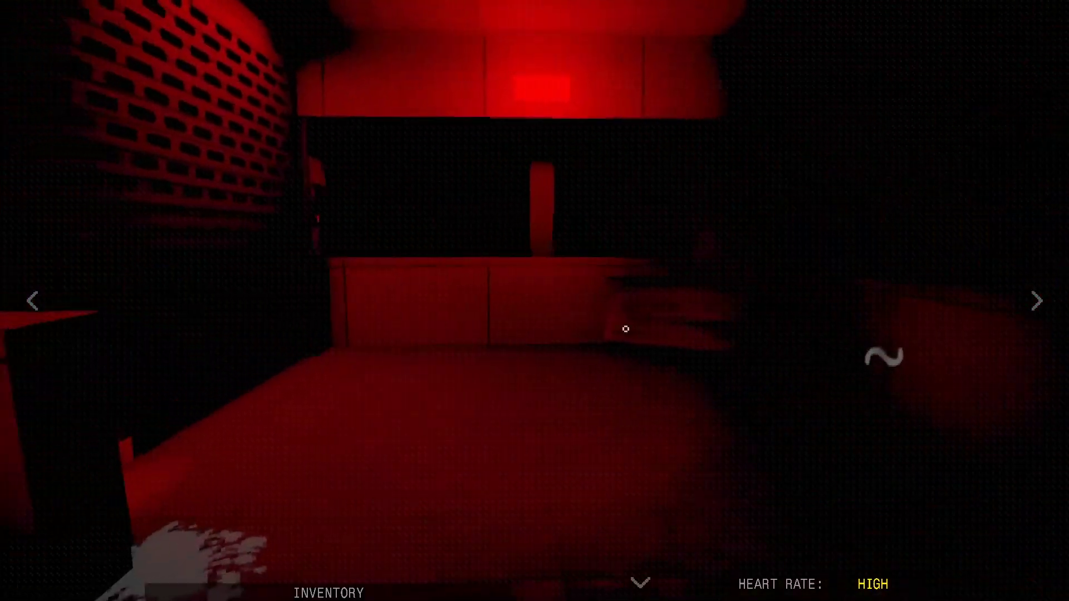
{"action": "left_click", "coordinate": [534, 359]}
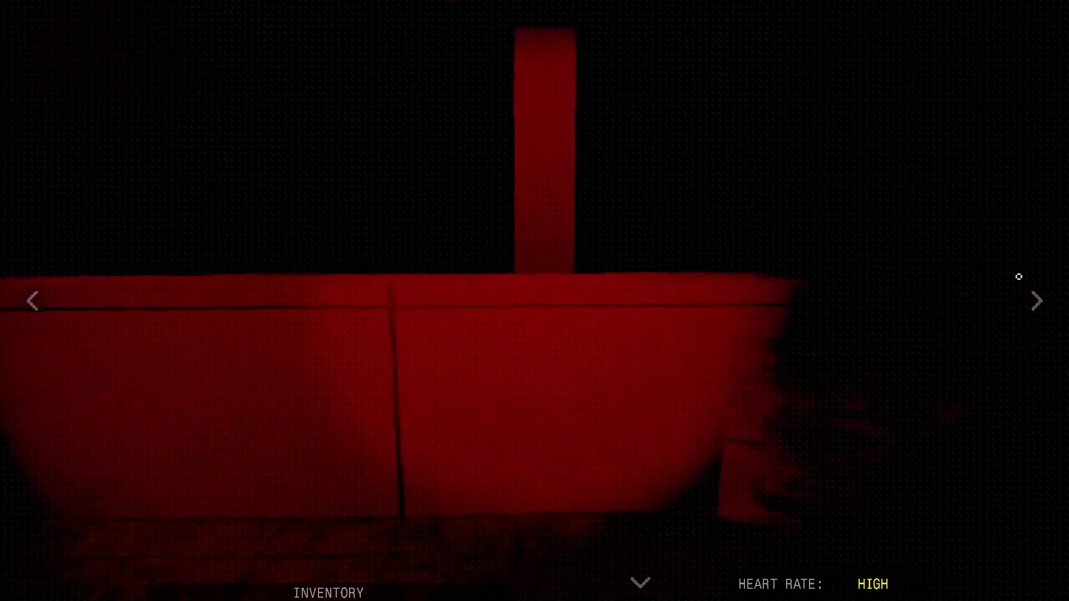
Take the Crimson Pills and move through the red corridor into the red room
{"action": "left_click", "coordinate": [328, 593]}
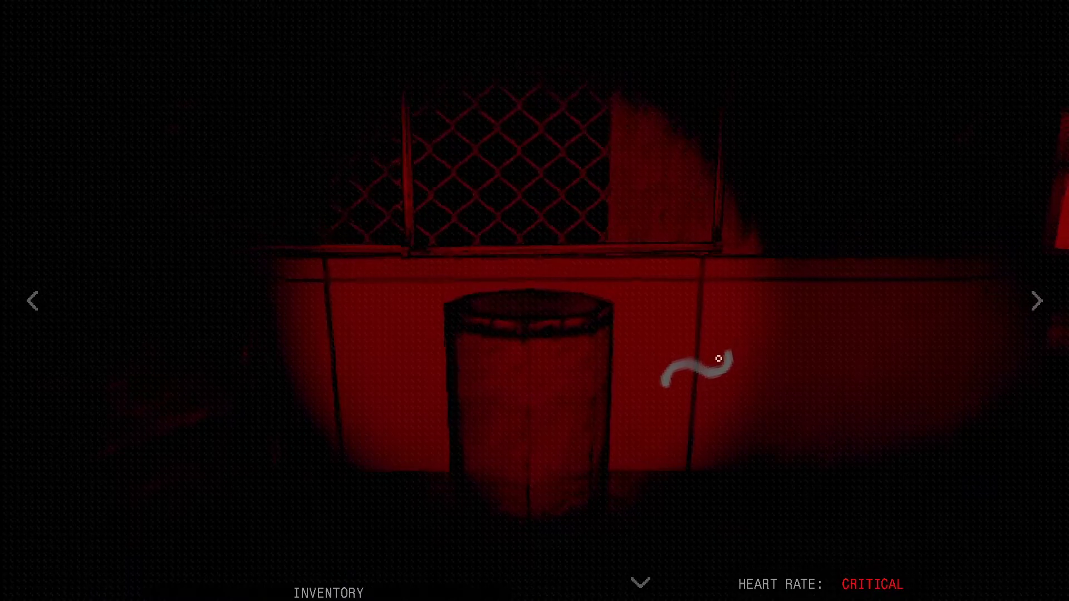
{"action": "key", "text": "w"}
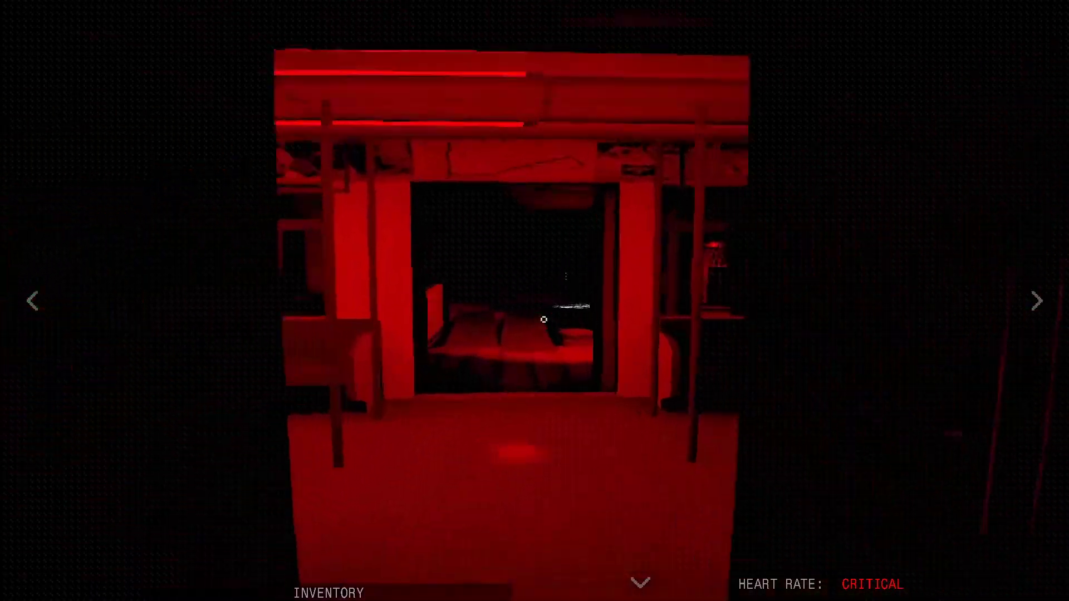
{"action": "key", "text": "w"}
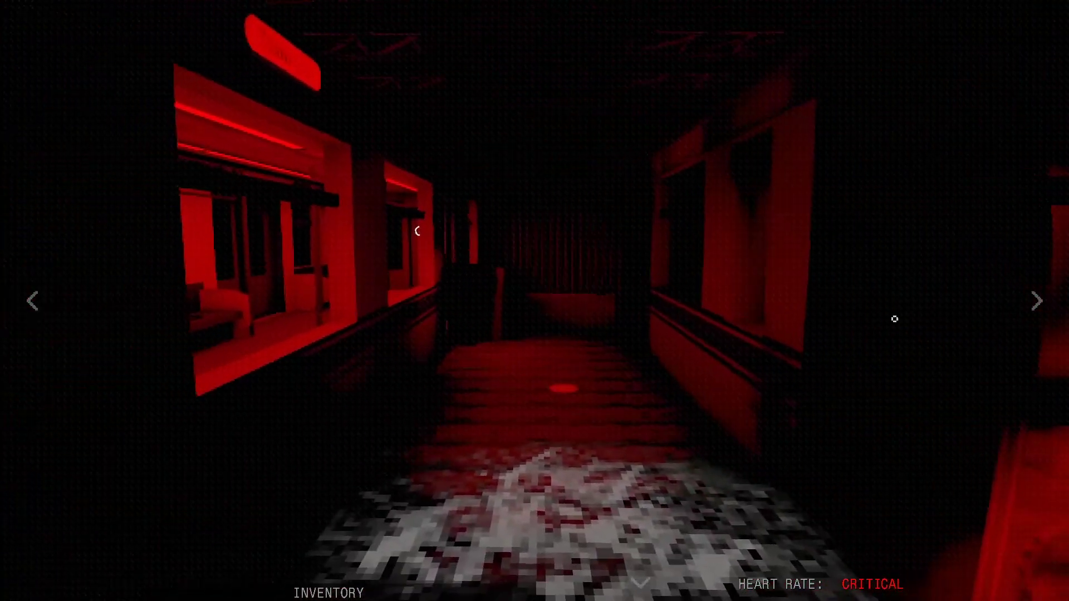
{"action": "key", "text": "w"}
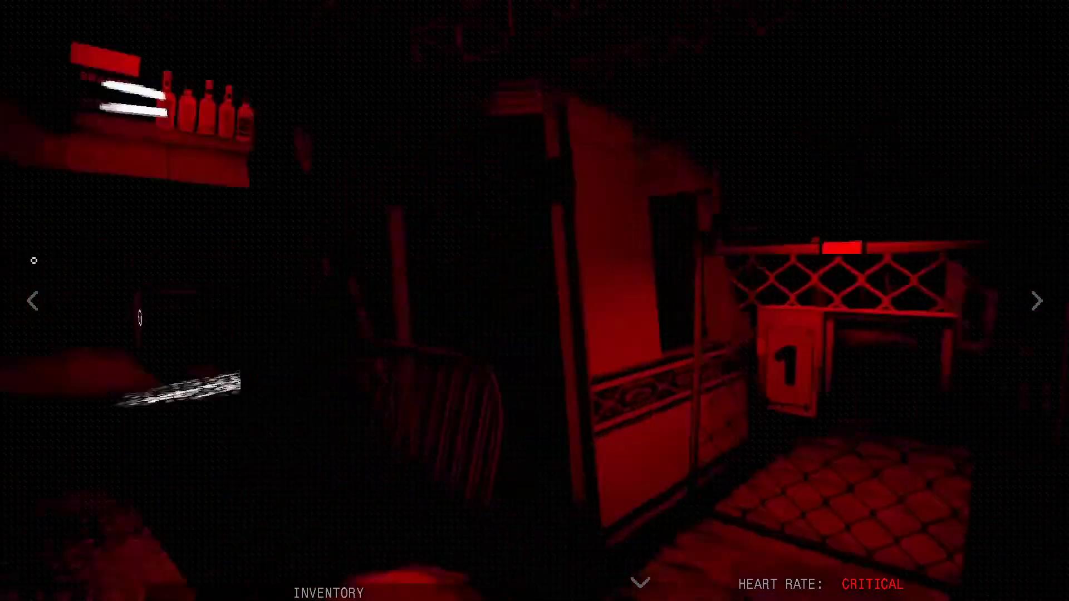
{"action": "key", "text": "w"}
Walk from the street area into the subway car and back out toward the EXIT sign
{"action": "left_click", "coordinate": [605, 344]}
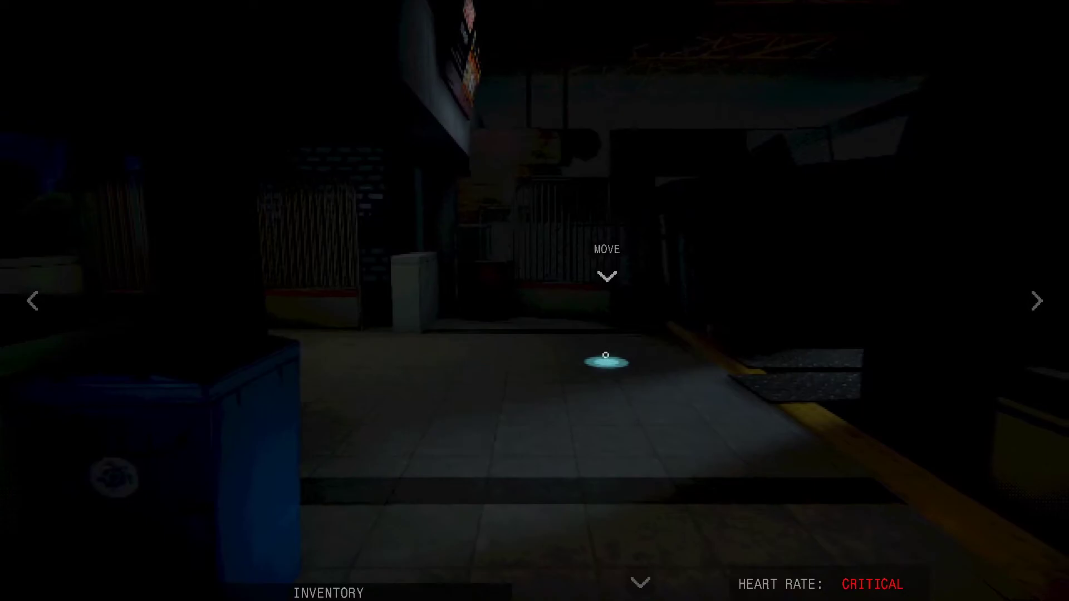
{"action": "left_click", "coordinate": [606, 356]}
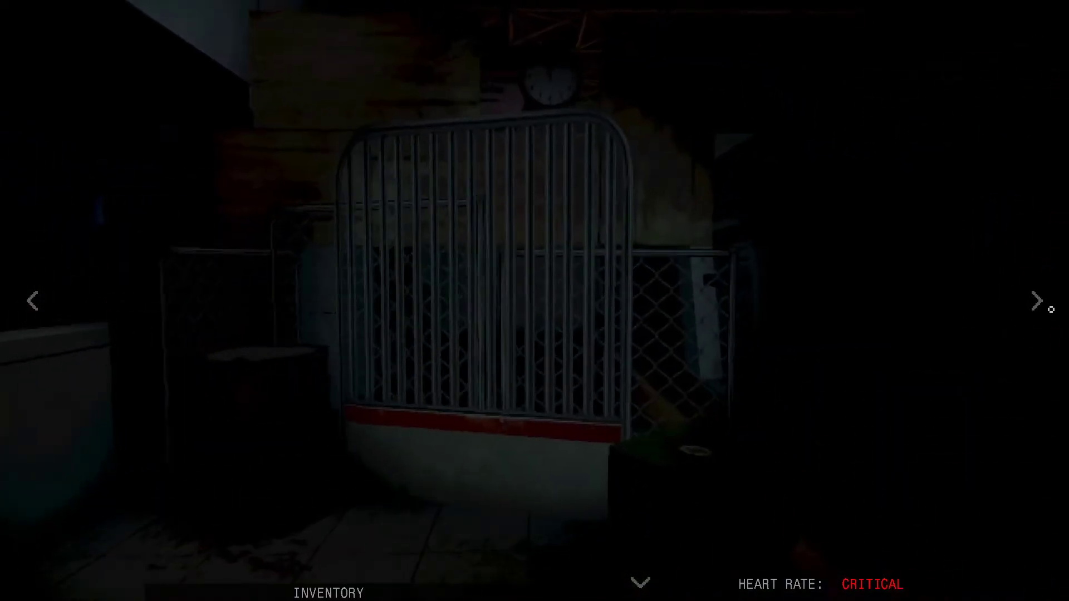
{"action": "left_click", "coordinate": [1037, 303]}
{"action": "left_click", "coordinate": [585, 367]}
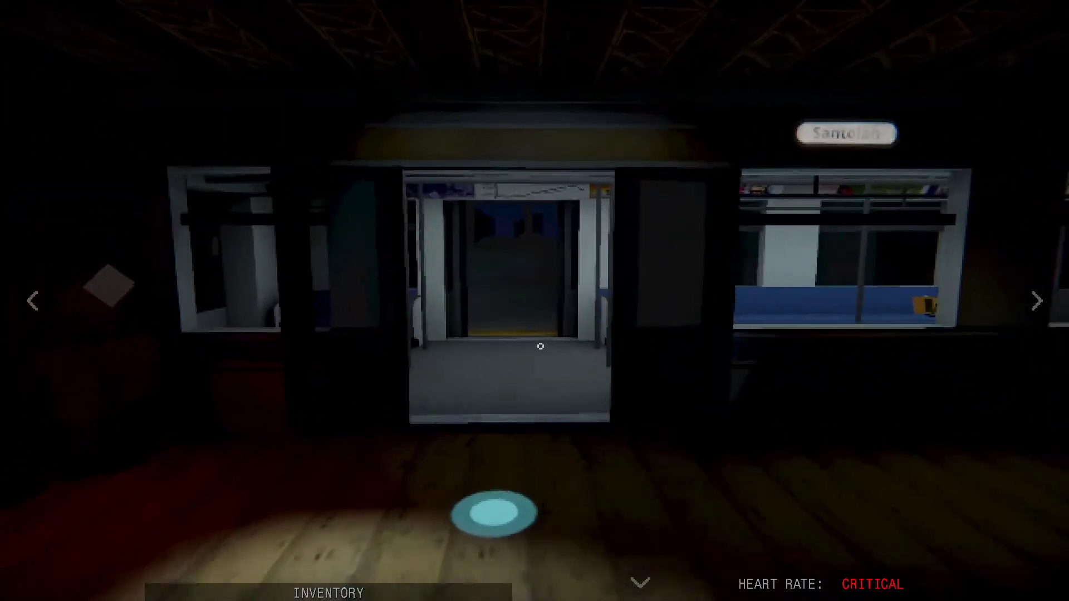
{"action": "left_click", "coordinate": [540, 345]}
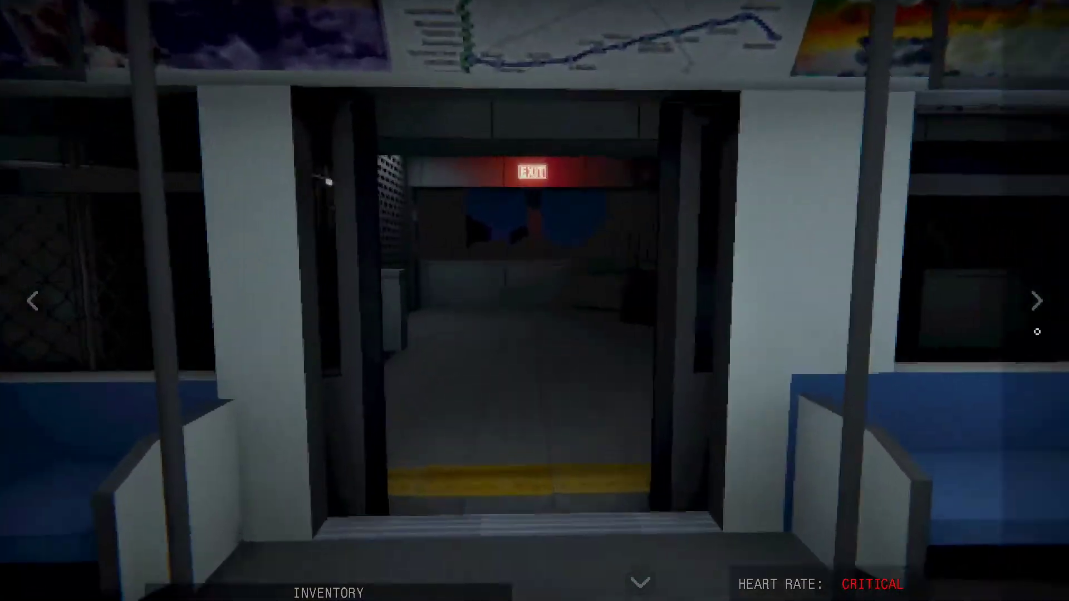
{"action": "left_click", "coordinate": [1036, 301]}
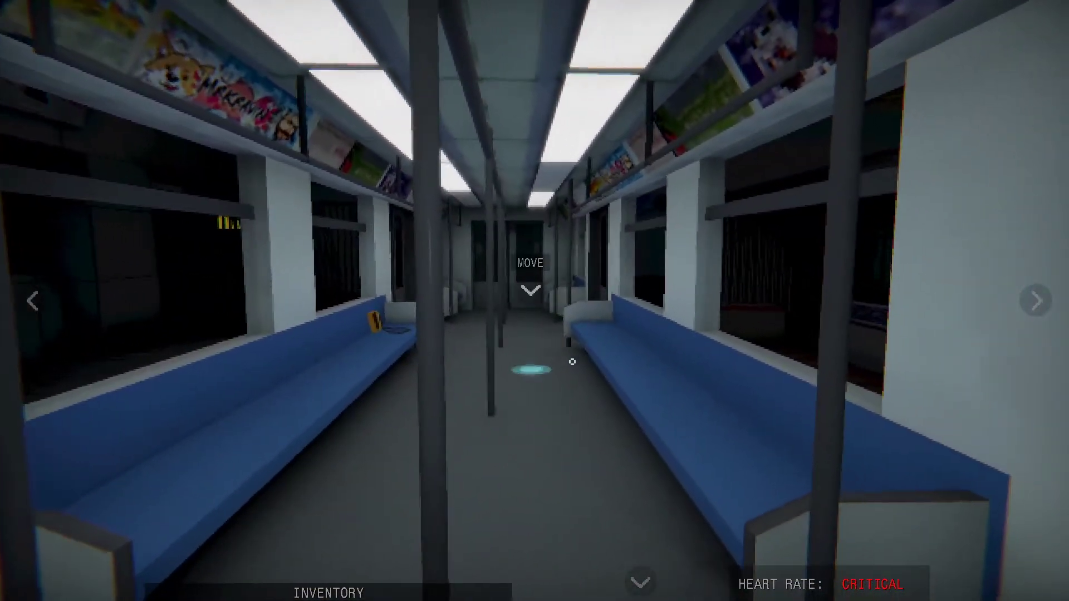
{"action": "left_click", "coordinate": [33, 301]}
{"action": "left_click", "coordinate": [549, 350]}
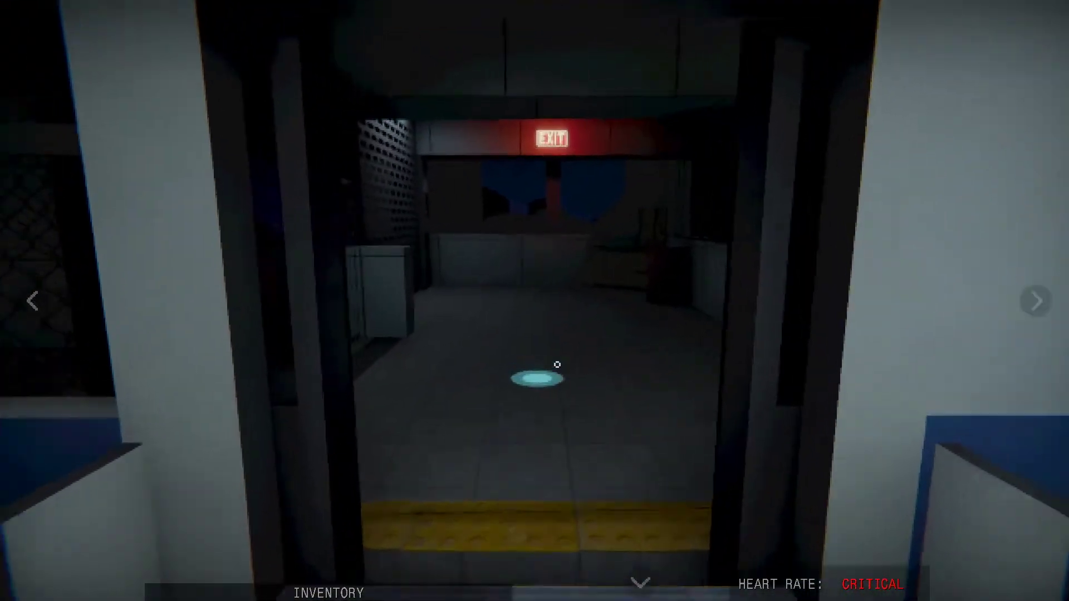
{"action": "left_click", "coordinate": [535, 493]}
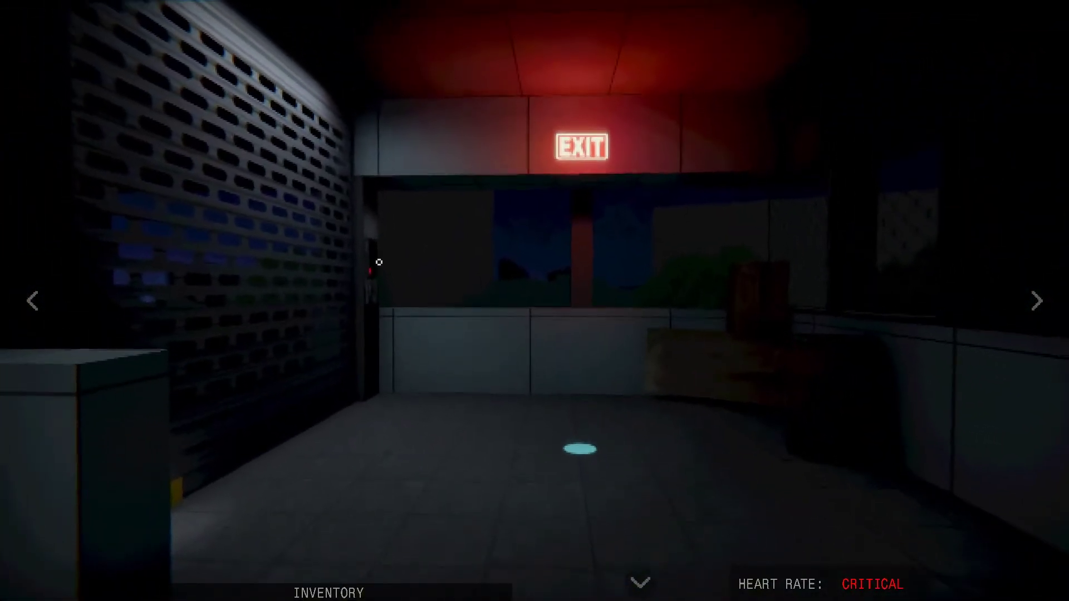
Head past the red bin to barred gate 13, rechecking the route map and ads
{"action": "left_click", "coordinate": [32, 301]}
{"action": "left_click", "coordinate": [231, 306]}
{"action": "left_click", "coordinate": [509, 434]}
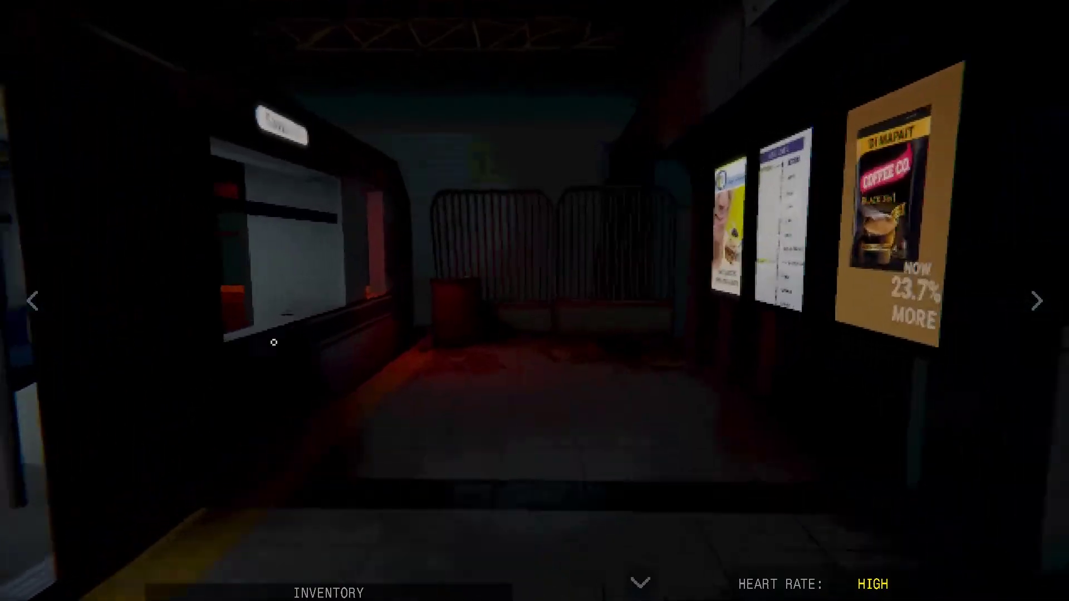
{"action": "left_click", "coordinate": [531, 393]}
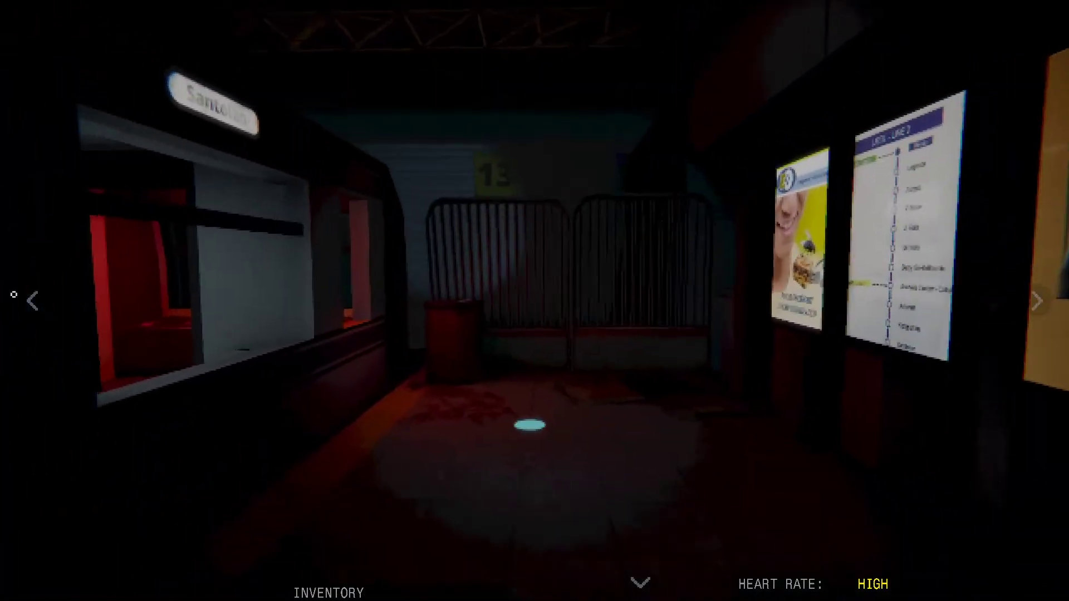
{"action": "left_click", "coordinate": [161, 326]}
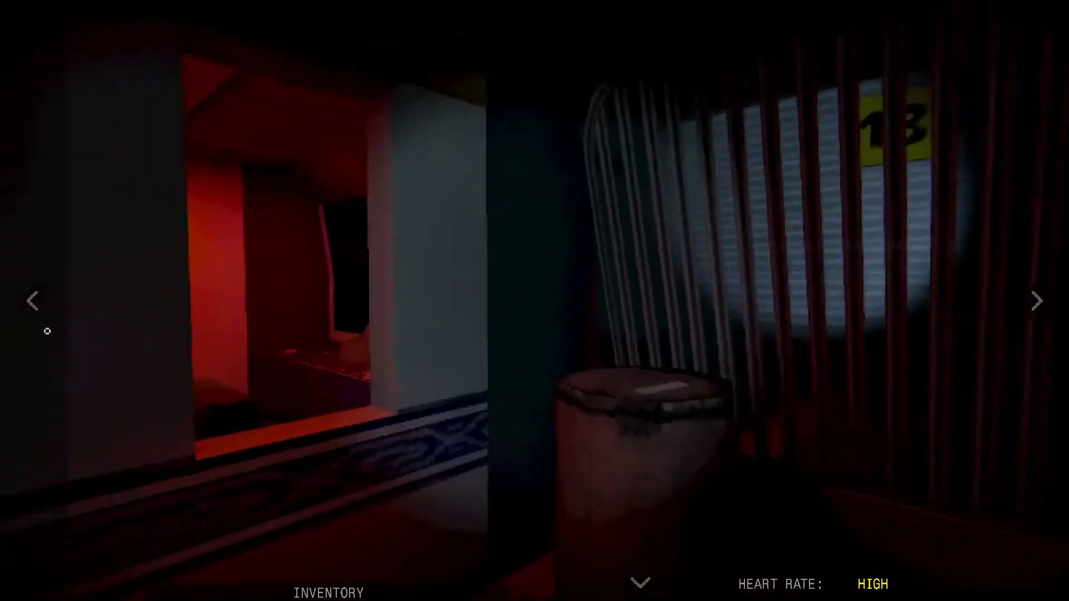
{"action": "left_click", "coordinate": [1035, 301]}
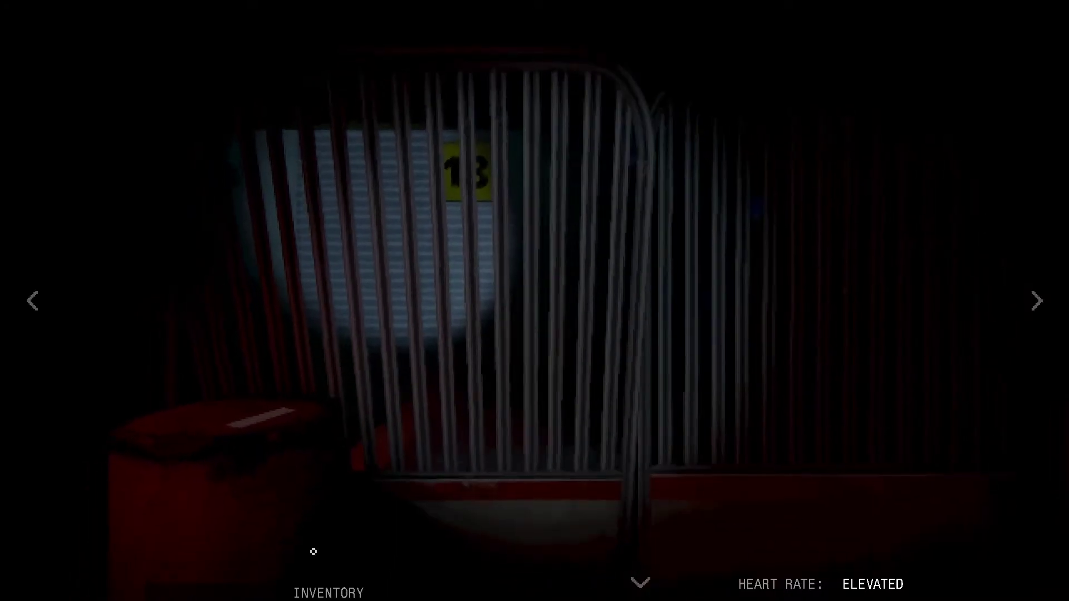
{"action": "left_click", "coordinate": [1036, 301]}
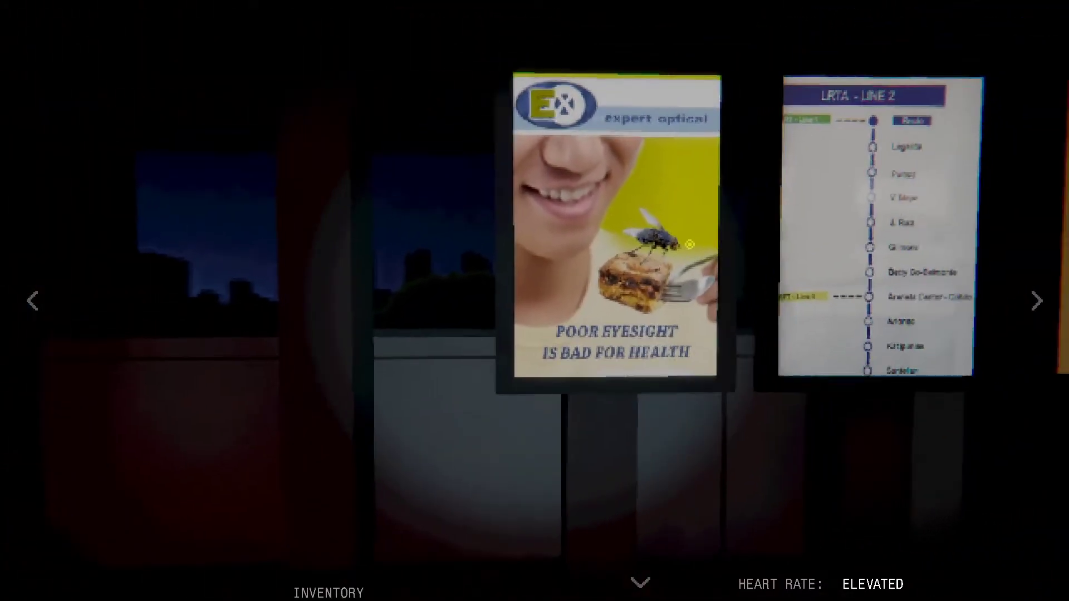
{"action": "left_click", "coordinate": [689, 243]}
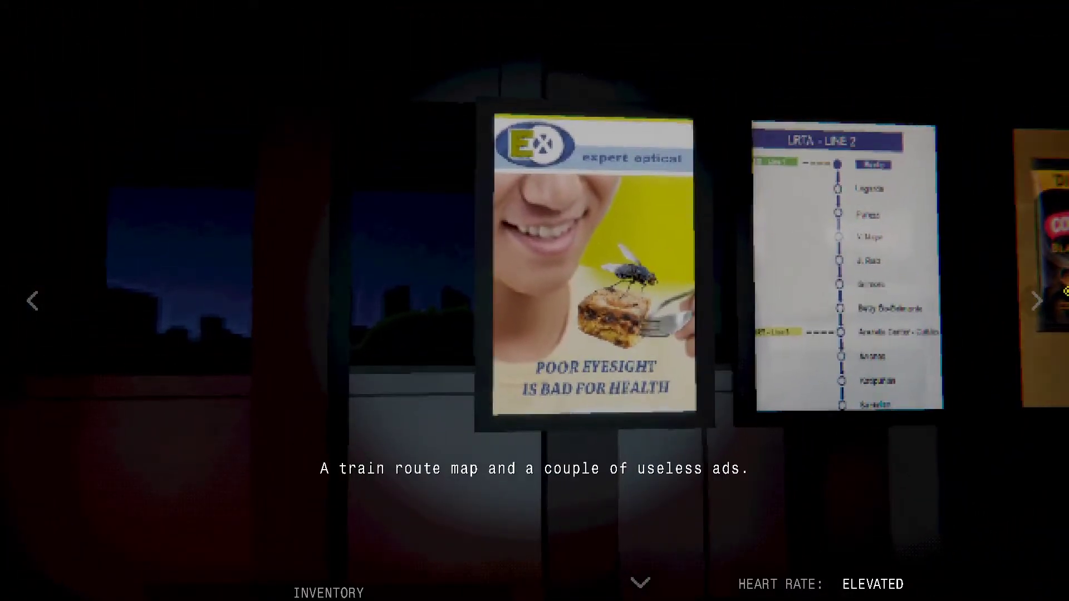
{"action": "left_click", "coordinate": [1036, 301]}
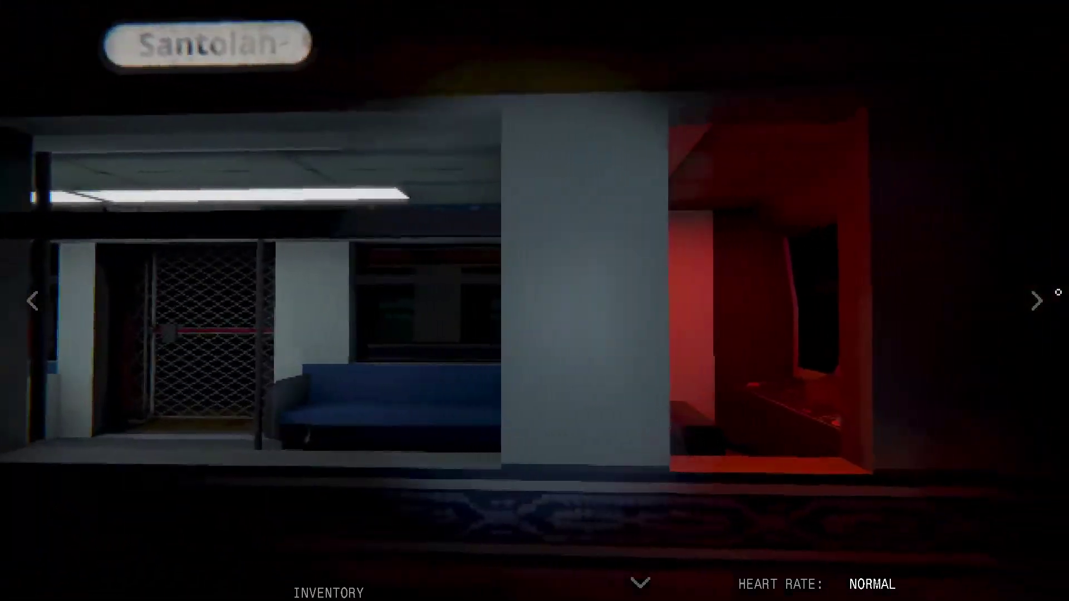
{"action": "left_click", "coordinate": [1035, 301]}
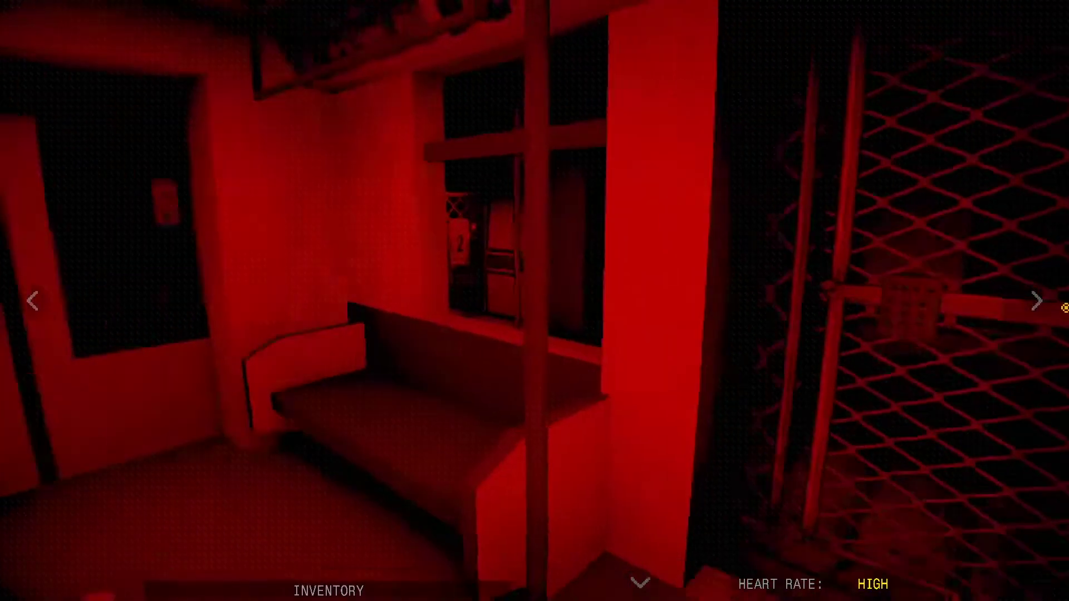
Check the gate's keypad lock, then back out of the close-up
{"action": "left_click", "coordinate": [539, 306]}
{"action": "right_click", "coordinate": [507, 314]}
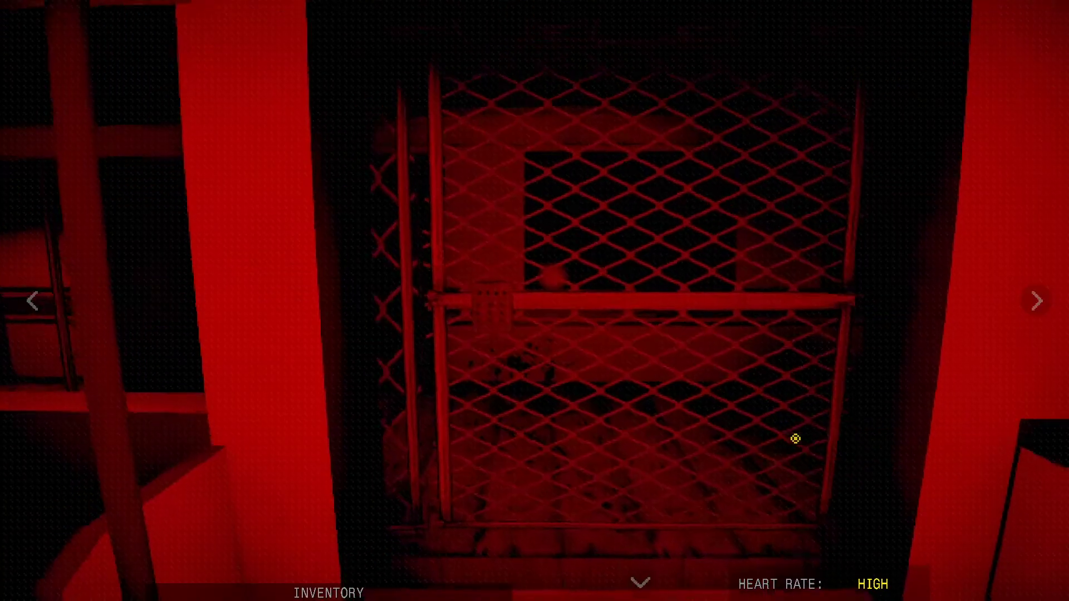
{"action": "right_click", "coordinate": [793, 439]}
Walk through the train to the window showing 41, then return to the mesh gate
{"action": "left_click", "coordinate": [519, 320]}
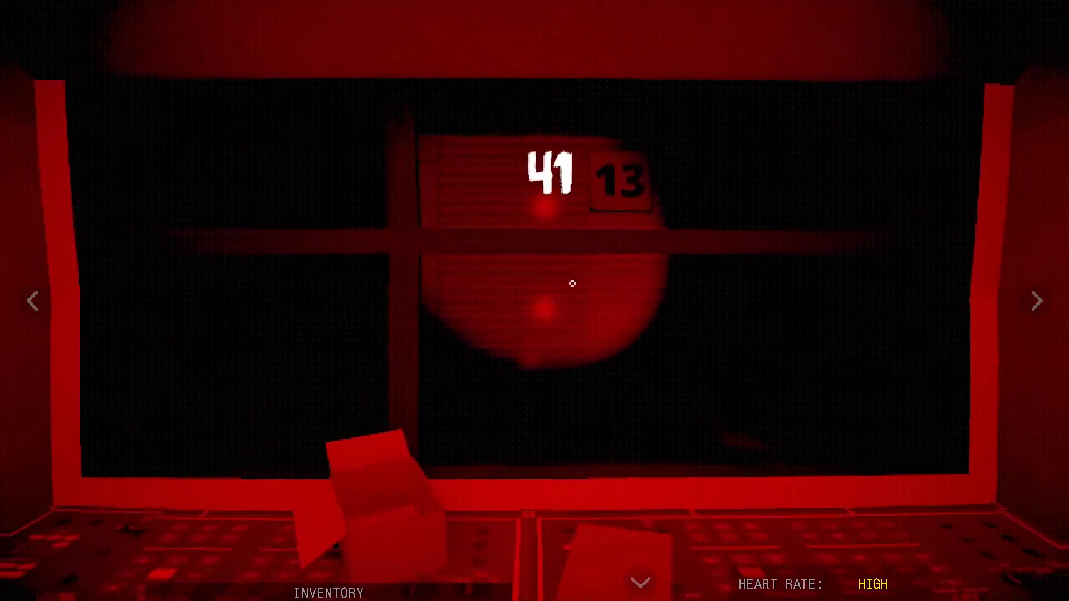
{"action": "left_click", "coordinate": [1036, 300]}
{"action": "left_click", "coordinate": [34, 301]}
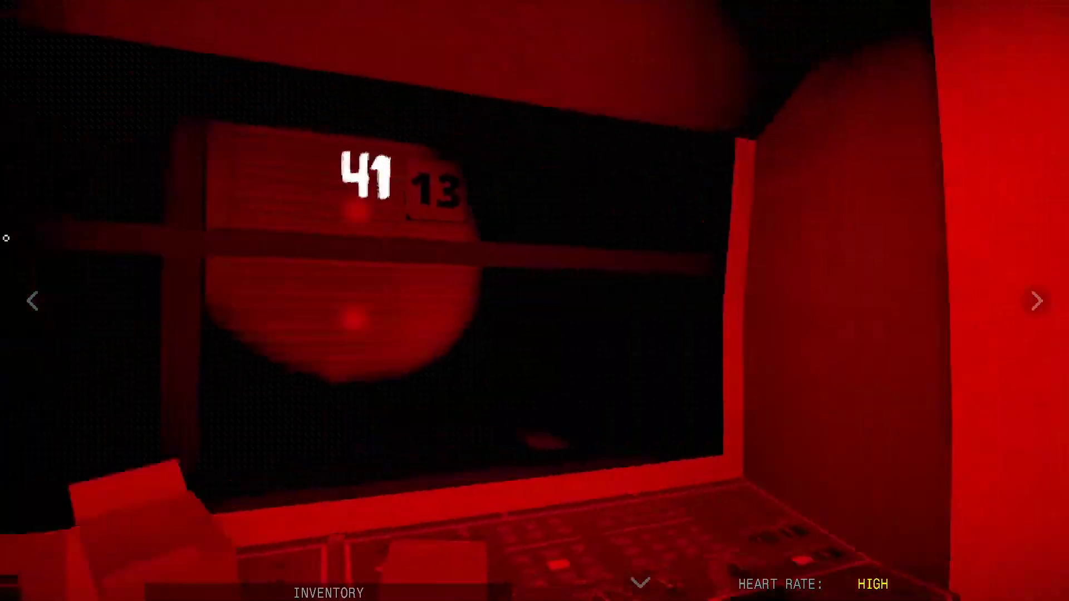
{"action": "left_click", "coordinate": [1035, 301]}
{"action": "left_click", "coordinate": [1037, 296]}
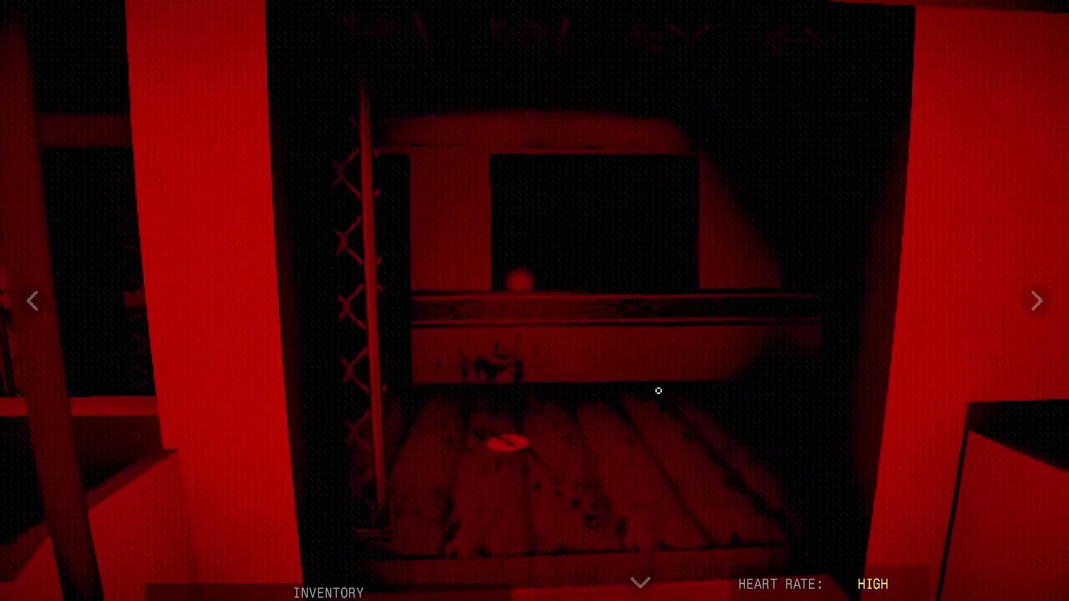
Leave the keypad, read the gate 2 control panel, then wander down the corridor
{"action": "left_click", "coordinate": [649, 381]}
{"action": "left_click", "coordinate": [543, 407]}
{"action": "left_click", "coordinate": [34, 301]}
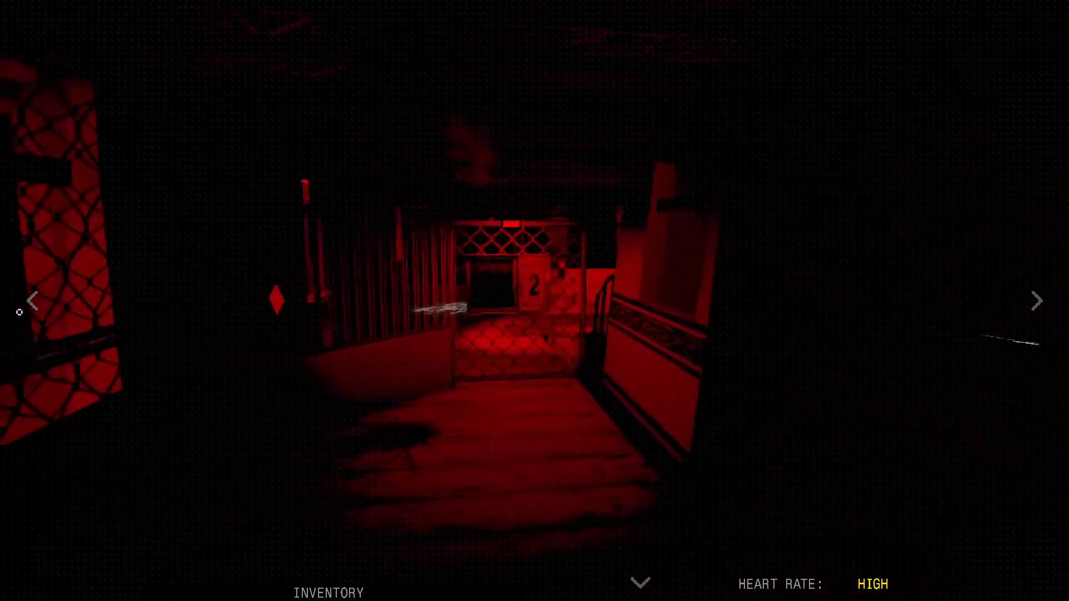
{"action": "left_click", "coordinate": [576, 334]}
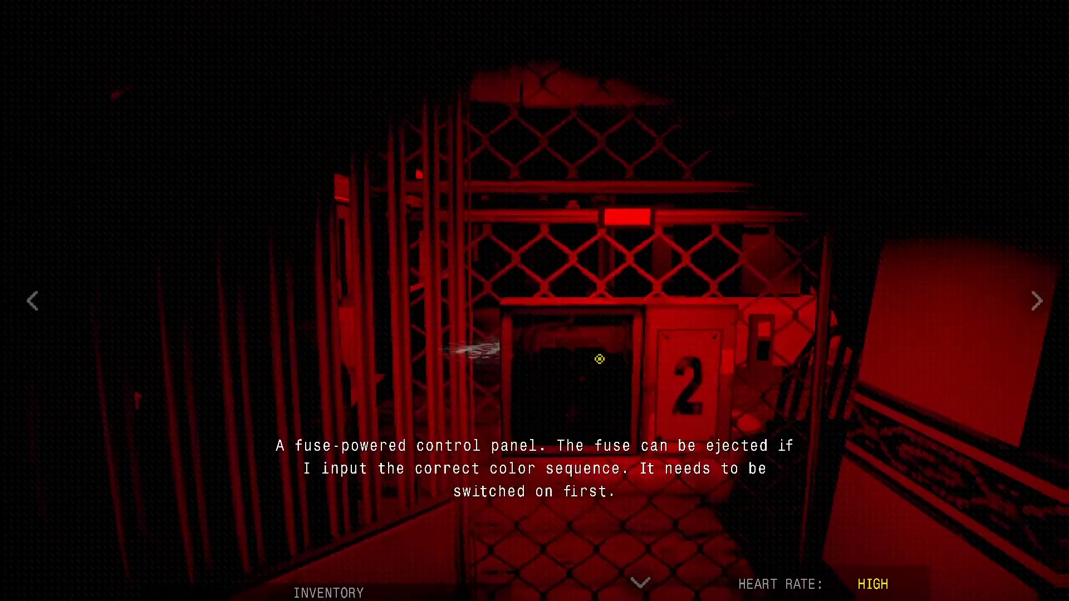
{"action": "left_click", "coordinate": [1036, 301]}
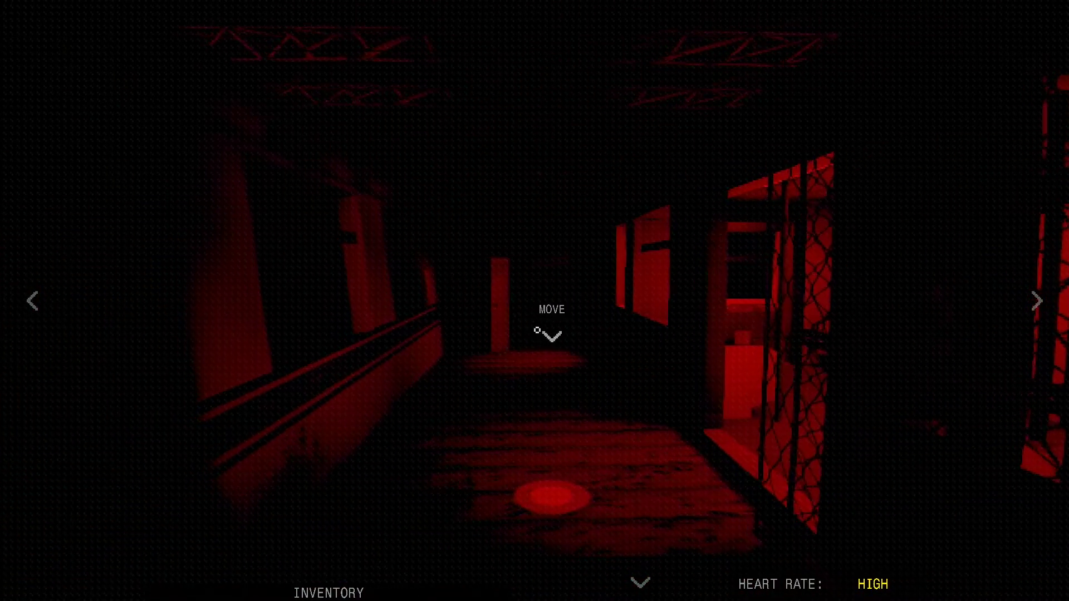
{"action": "left_click", "coordinate": [538, 331]}
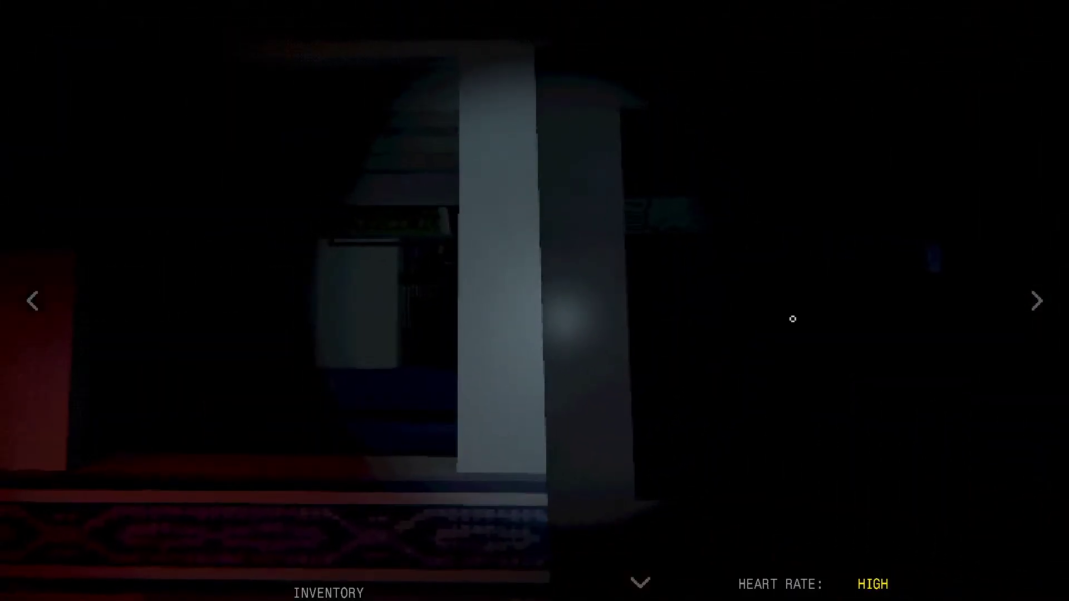
Return to box 2 and power on the fuse panel, lighting its coloured grid
{"action": "left_click", "coordinate": [789, 310]}
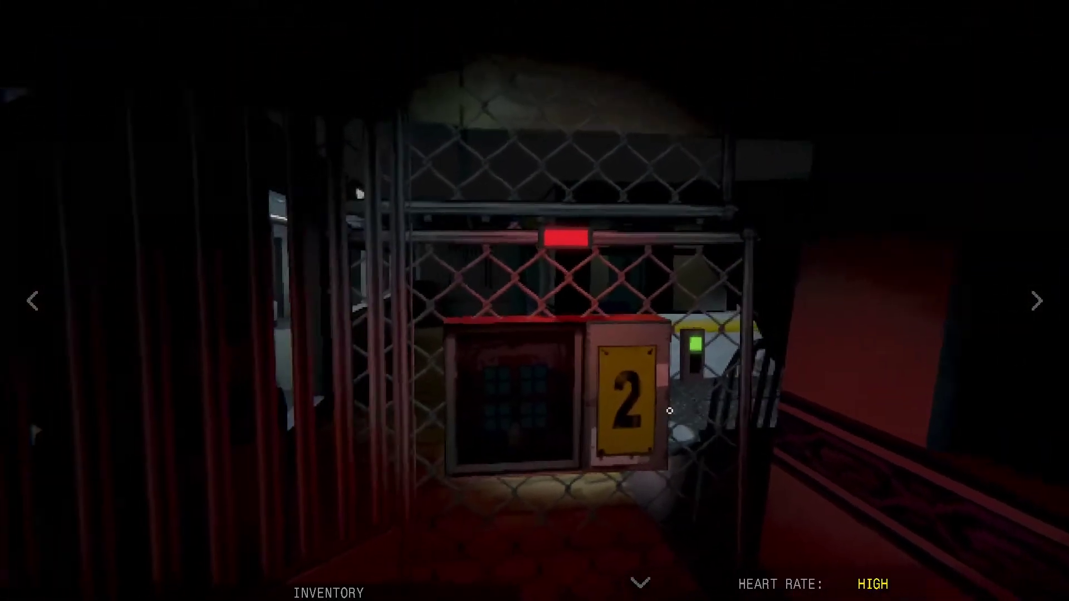
{"action": "left_click", "coordinate": [669, 410]}
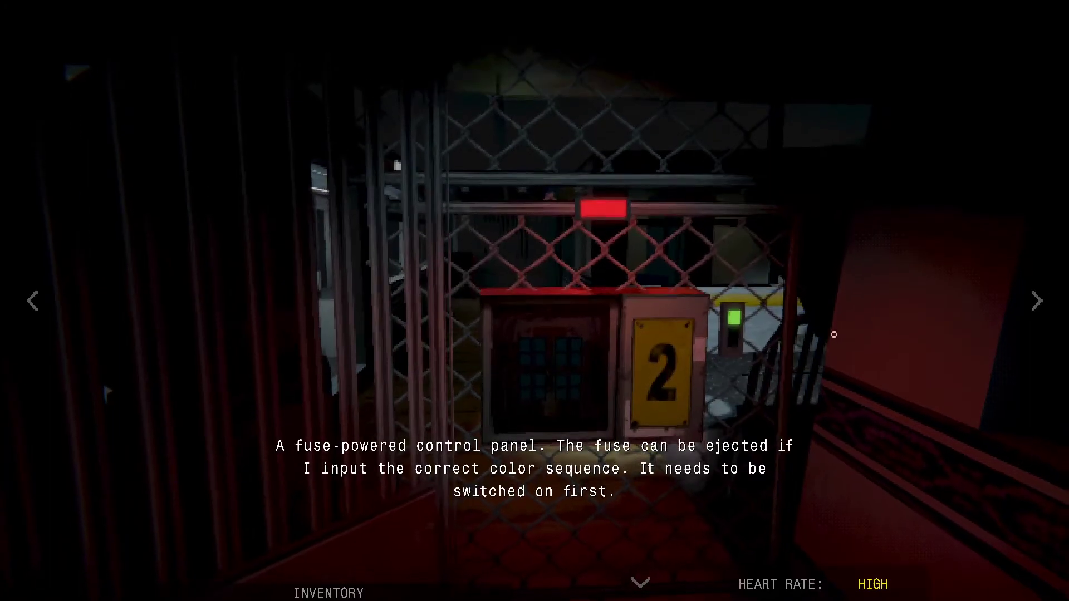
{"action": "left_click_drag", "start_coordinate": [608, 351], "coordinate": [148, 326]}
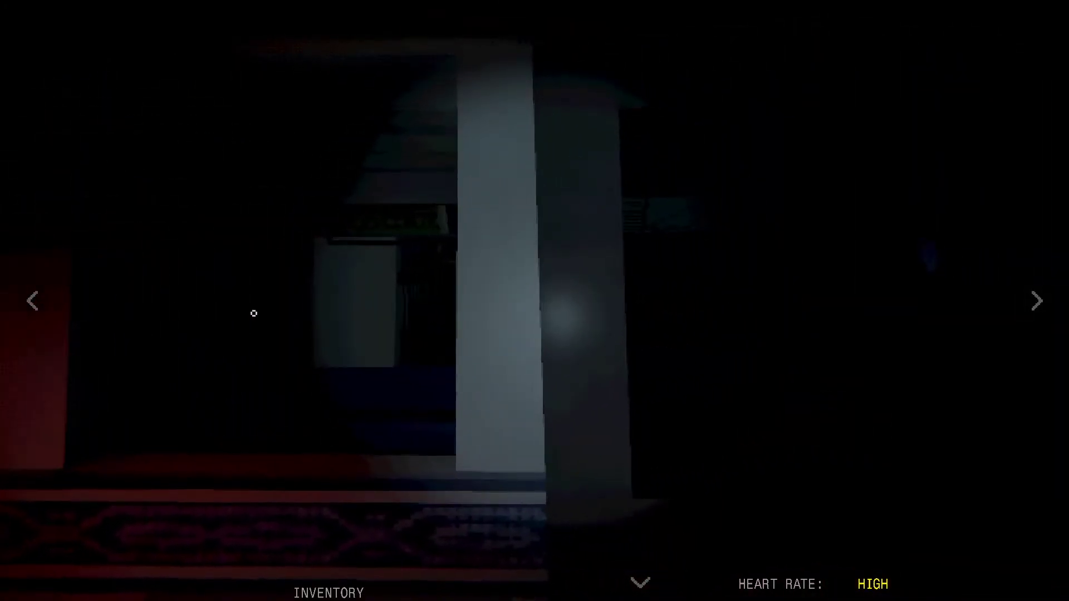
{"action": "left_click_drag", "start_coordinate": [251, 309], "coordinate": [762, 351]}
Power on the number 2 fuse panel, view its colour tiles, then exit the close-up
{"action": "left_click", "coordinate": [517, 400]}
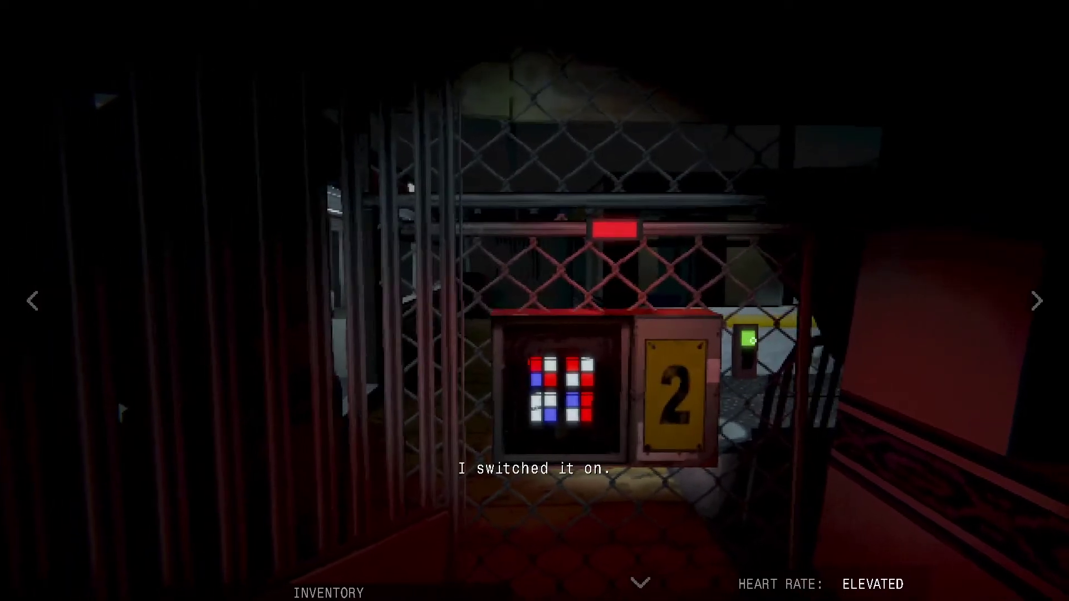
{"action": "left_click", "coordinate": [517, 401]}
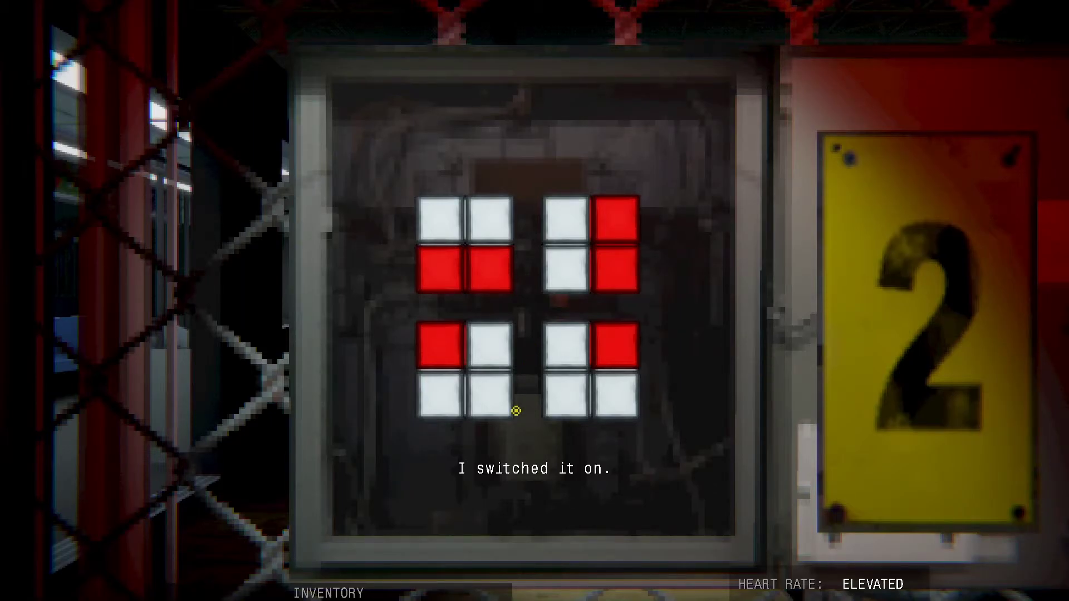
{"action": "right_click", "coordinate": [534, 300]}
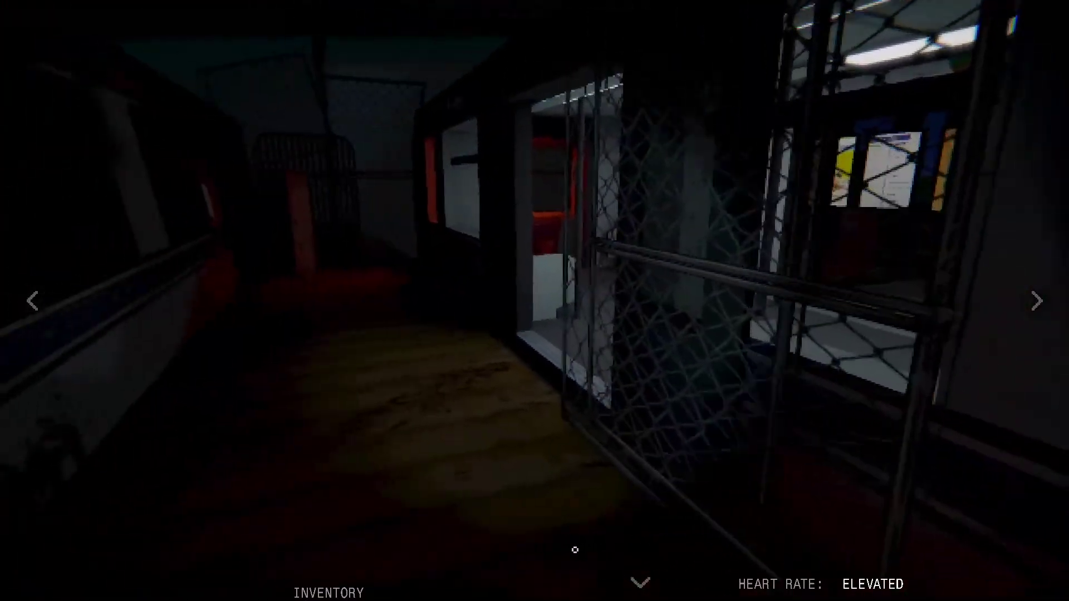
Read the note pinned on the corridor wall
{"action": "left_click_drag", "start_coordinate": [574, 550], "coordinate": [684, 371]}
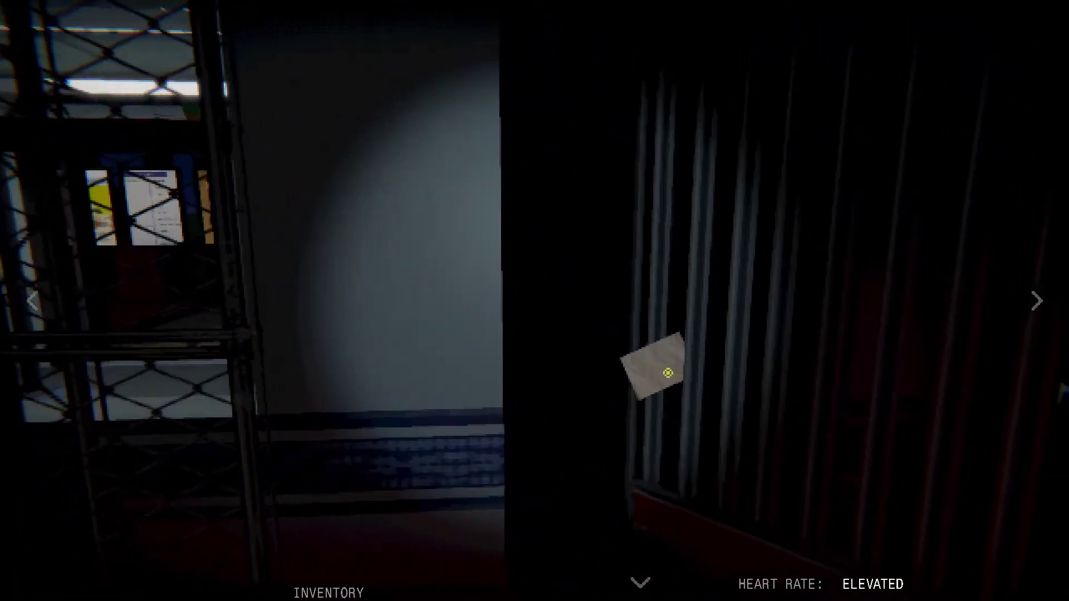
{"action": "left_click", "coordinate": [684, 372]}
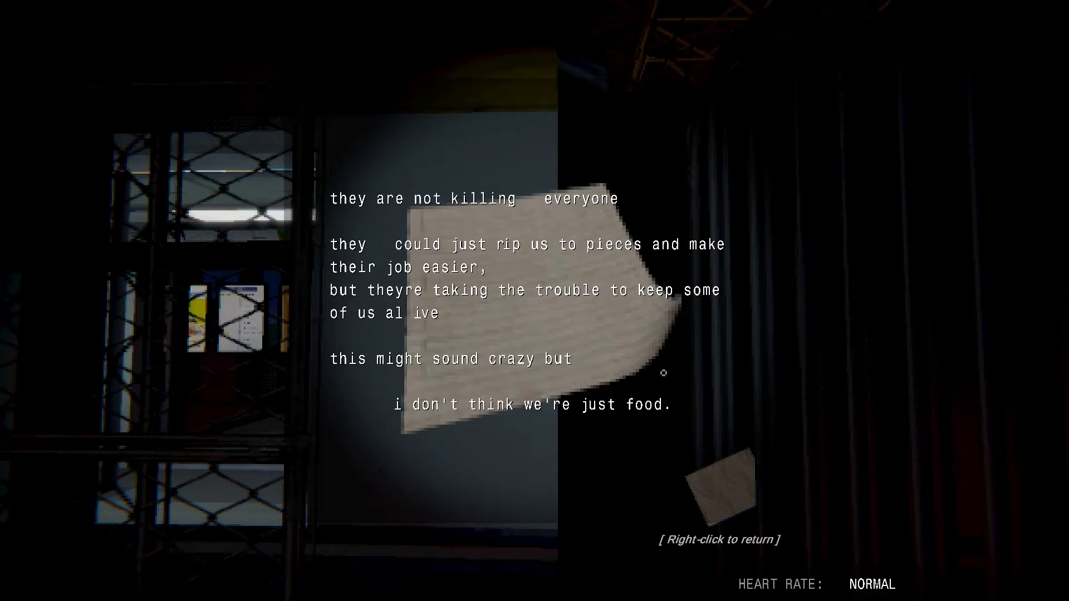
{"action": "right_click", "coordinate": [664, 374]}
Walk up to the gate and inspect the rusty locker, finding it locked
{"action": "left_click", "coordinate": [1036, 301]}
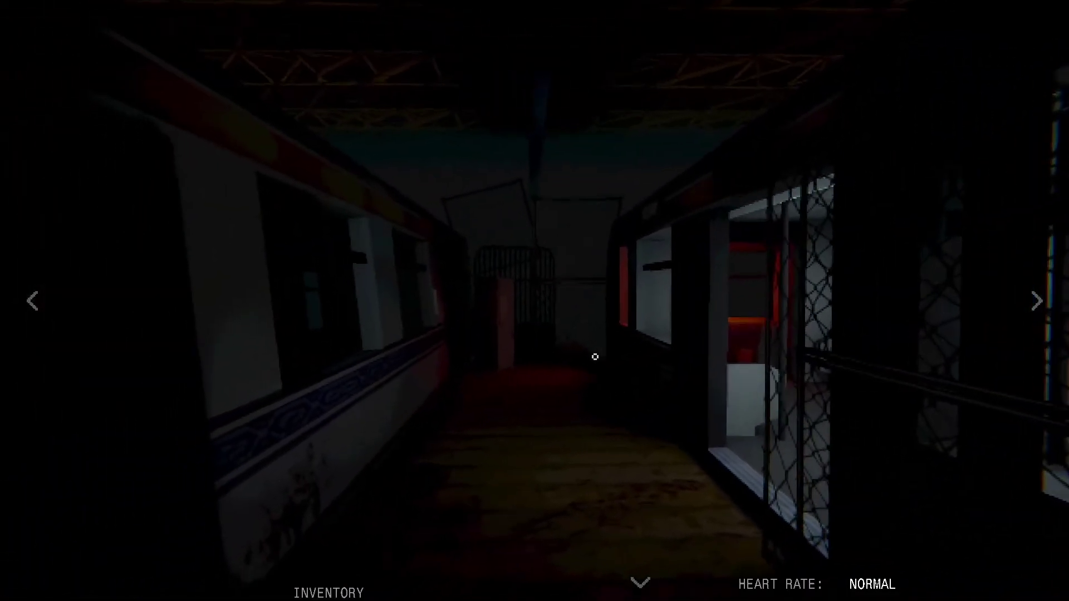
{"action": "left_click", "coordinate": [598, 357]}
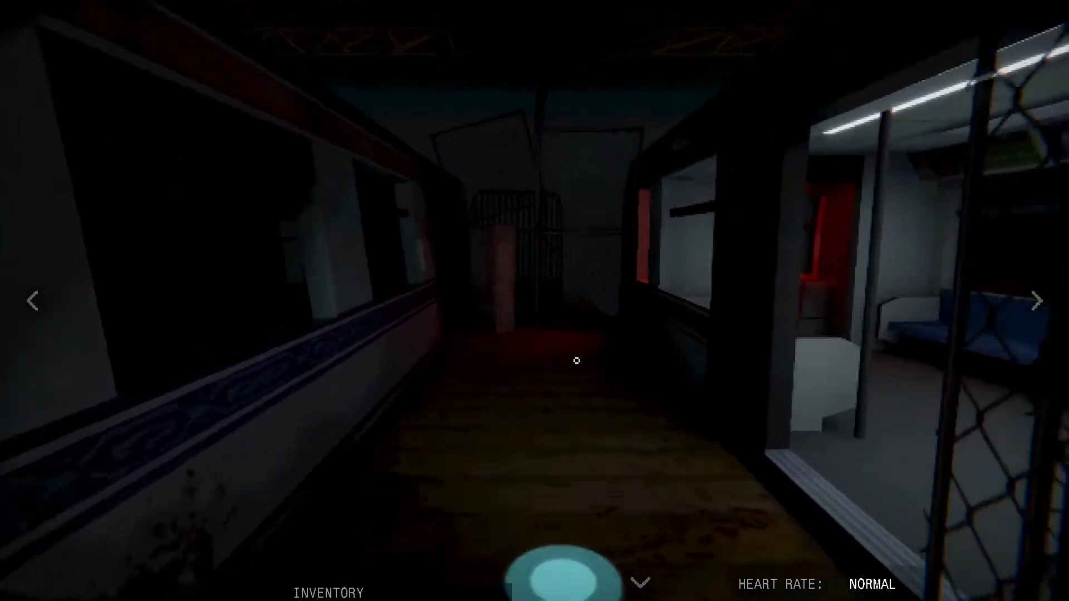
{"action": "left_click", "coordinate": [505, 288]}
{"action": "left_click", "coordinate": [468, 351]}
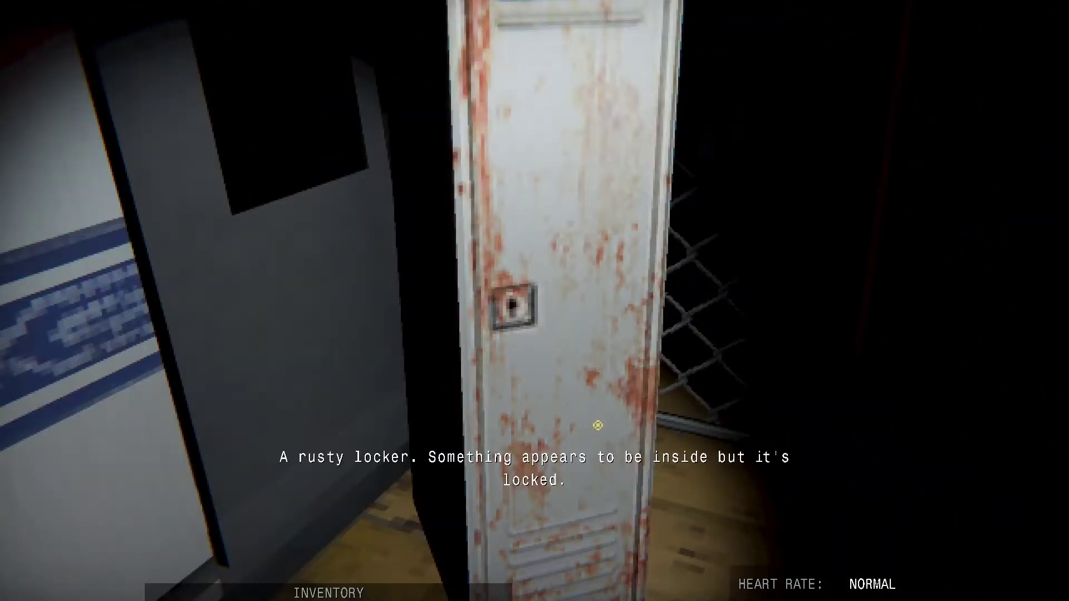
{"action": "right_click", "coordinate": [495, 316]}
Head down the dark corridor and board the abandoned train carriage
{"action": "left_click", "coordinate": [1035, 301]}
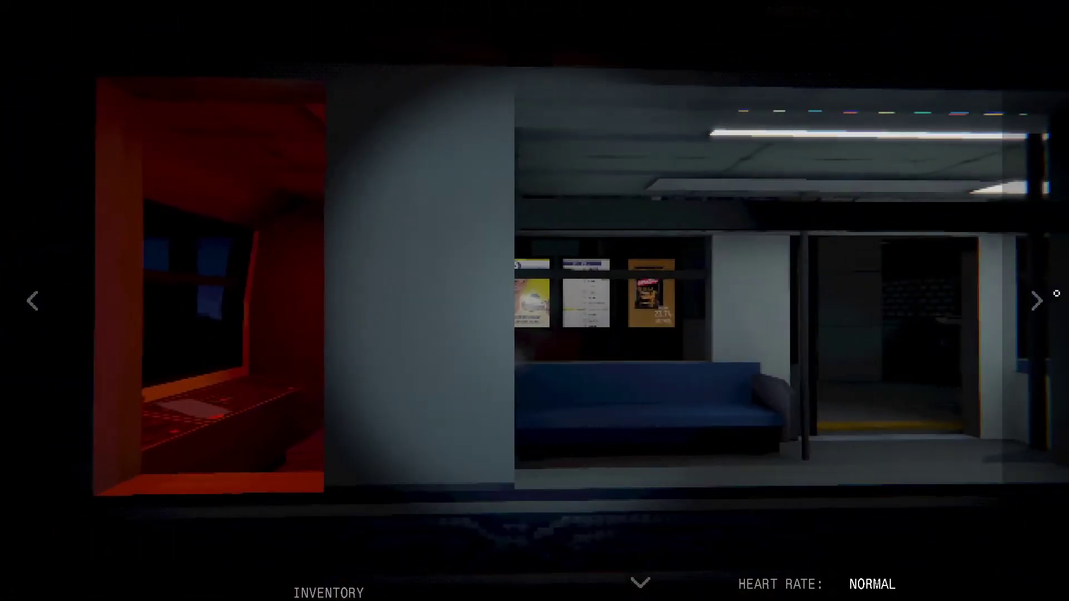
{"action": "left_click", "coordinate": [1038, 301]}
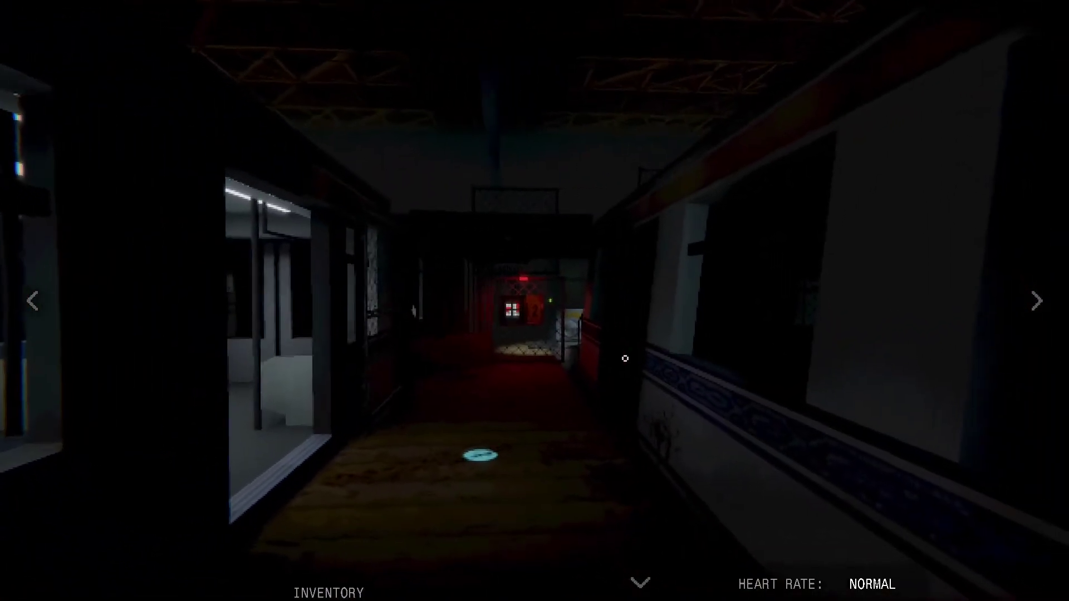
{"action": "left_click", "coordinate": [468, 468]}
{"action": "left_click", "coordinate": [1036, 301]}
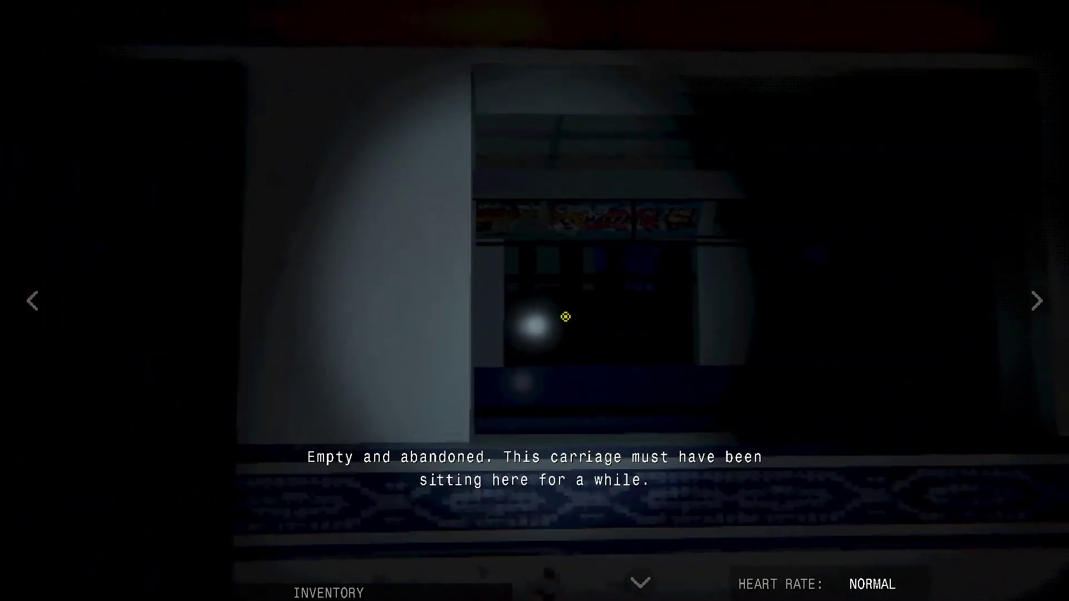
{"action": "left_click", "coordinate": [565, 317]}
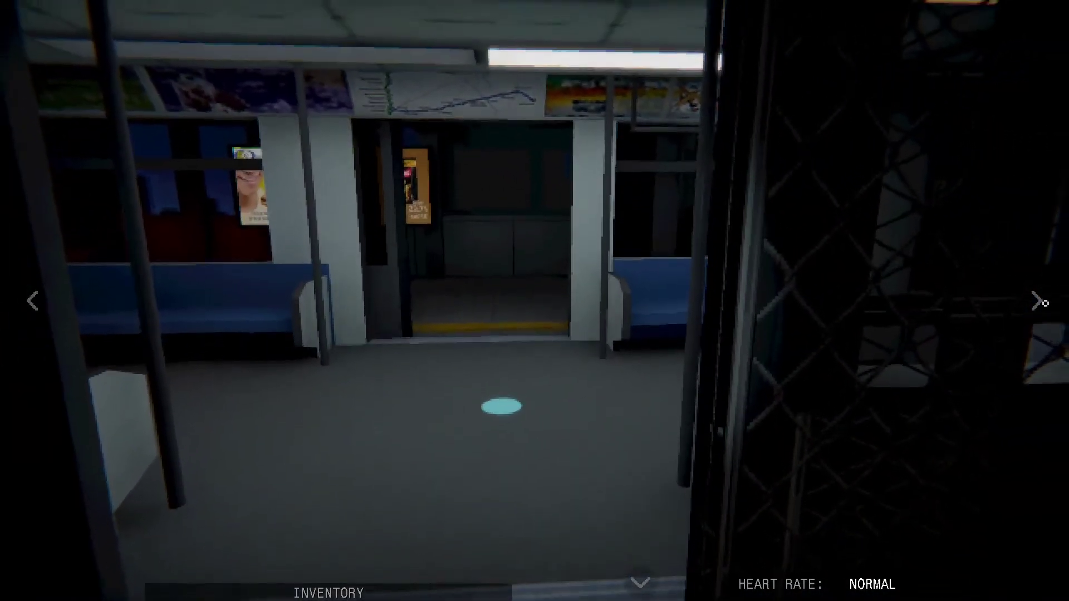
Walk through the red-lit corridor to door 2 and check its fuse panel
{"action": "left_click", "coordinate": [1043, 302]}
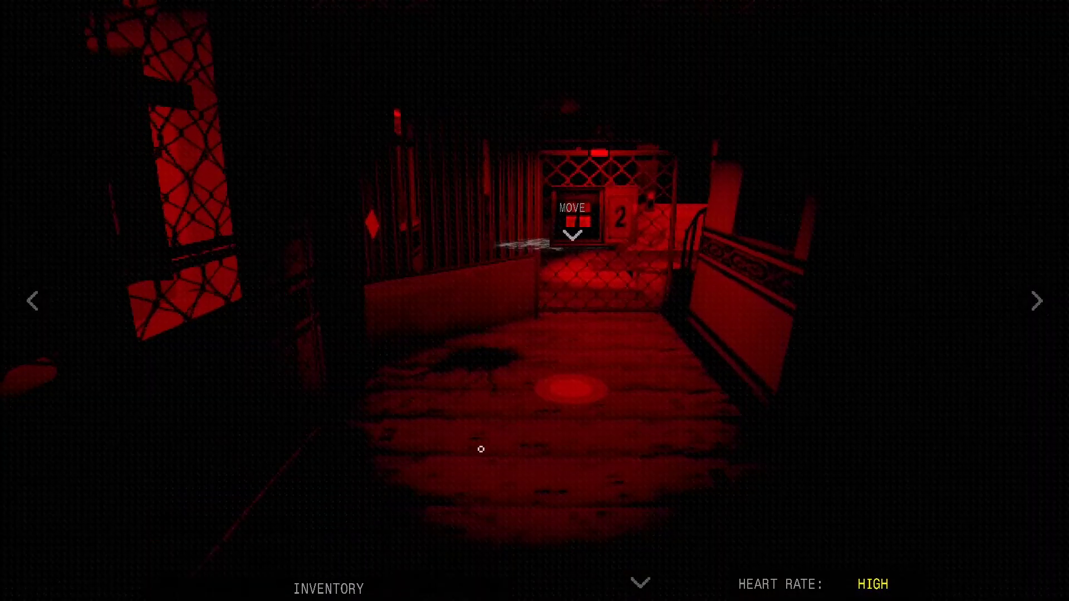
{"action": "left_click", "coordinate": [573, 221]}
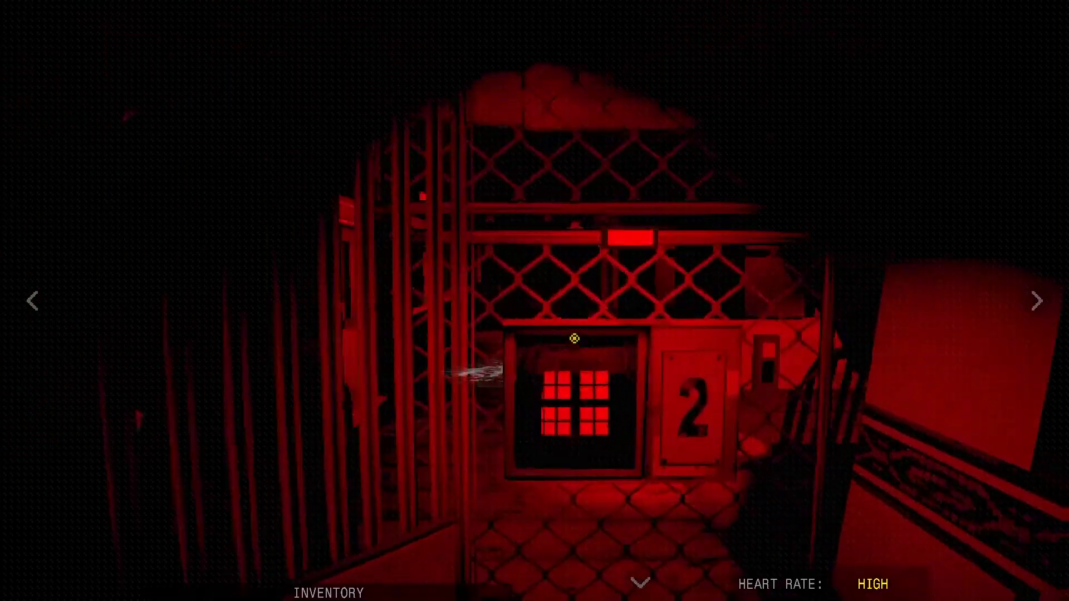
{"action": "left_click", "coordinate": [574, 338]}
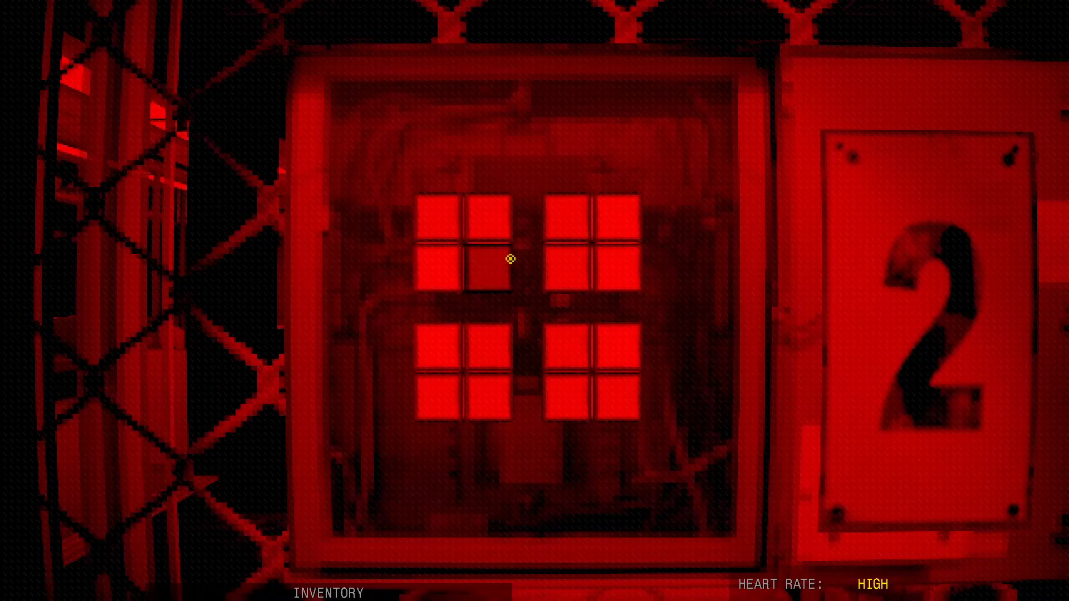
{"action": "left_click", "coordinate": [463, 518]}
Pass through the red room into the back room and inspect the route map
{"action": "left_click", "coordinate": [33, 300]}
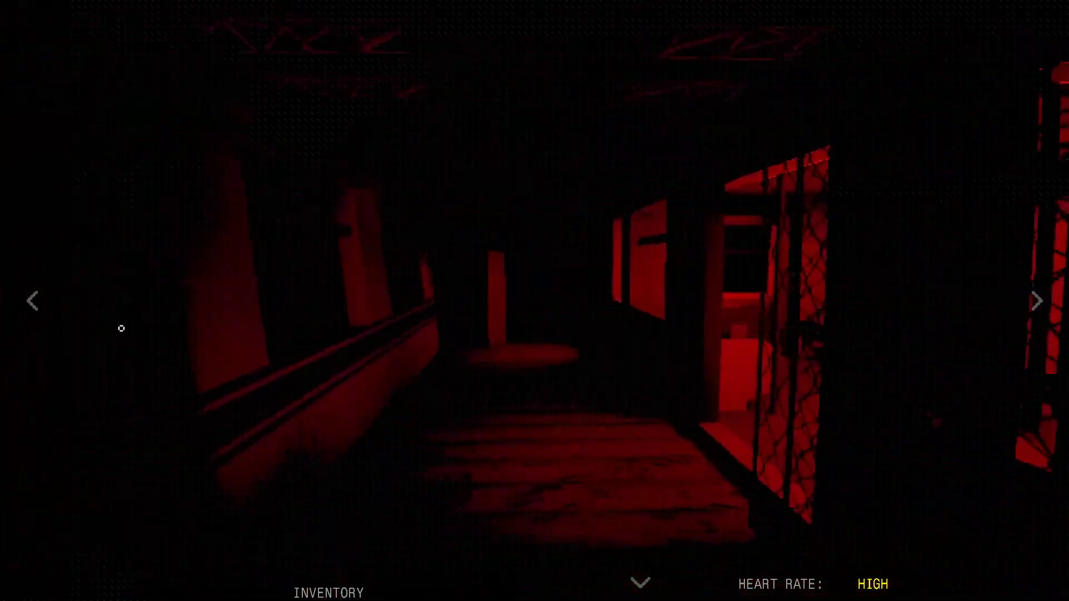
{"action": "left_click", "coordinate": [534, 359]}
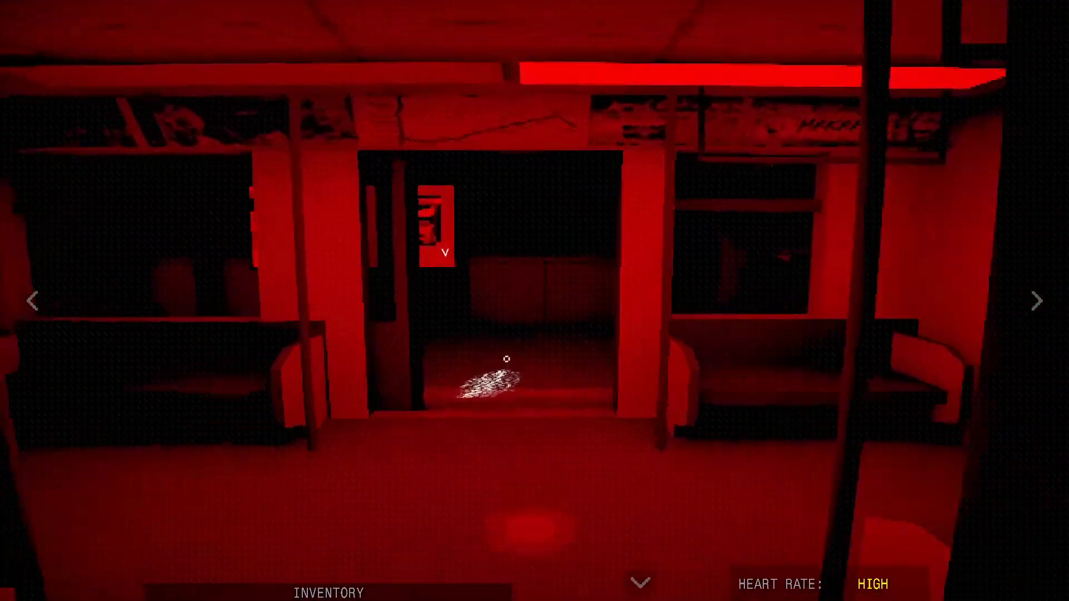
{"action": "left_click", "coordinate": [506, 359]}
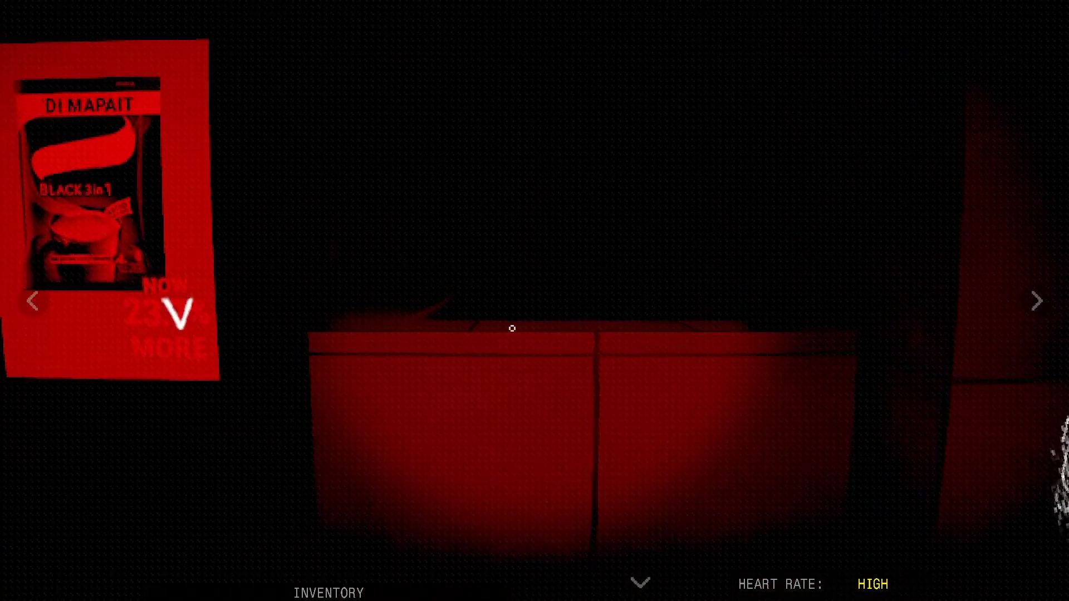
{"action": "left_click", "coordinate": [192, 334]}
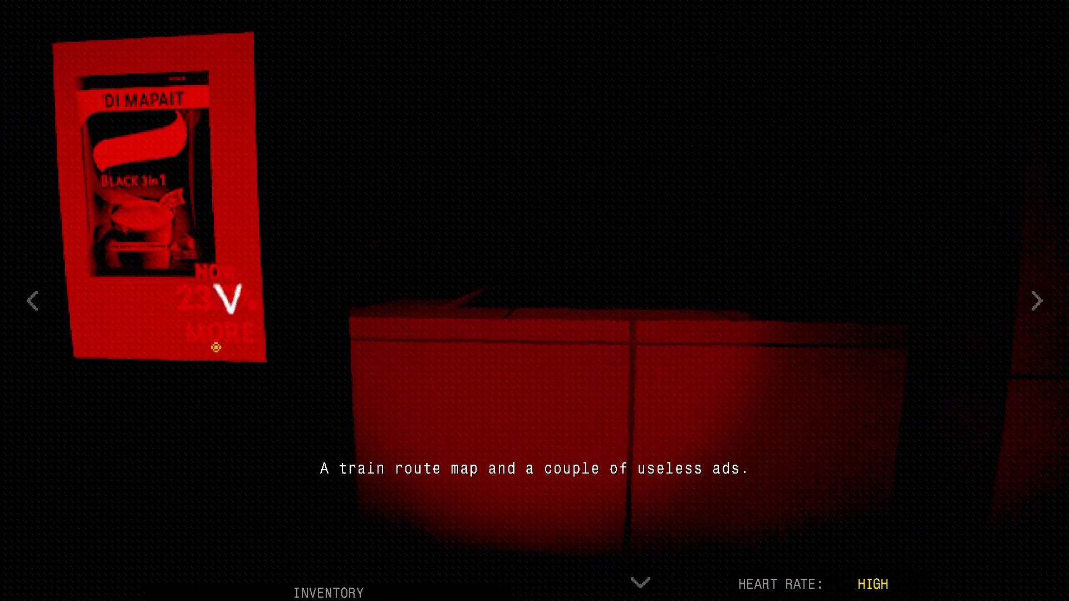
{"action": "left_click", "coordinate": [462, 331]}
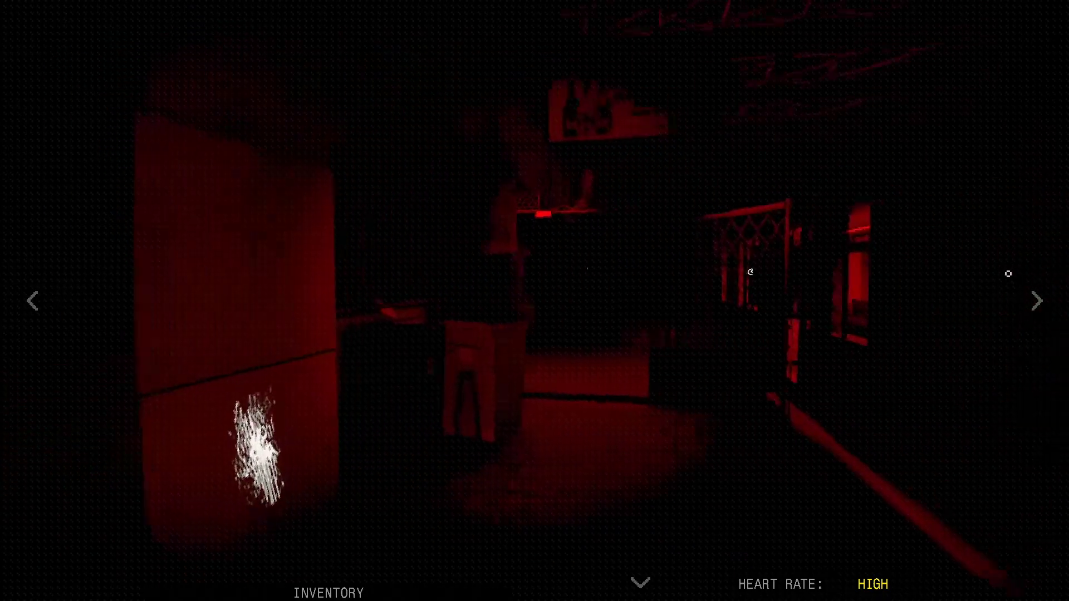
Go through the open train into the station, then onto the platform and train car
{"action": "left_click", "coordinate": [547, 307]}
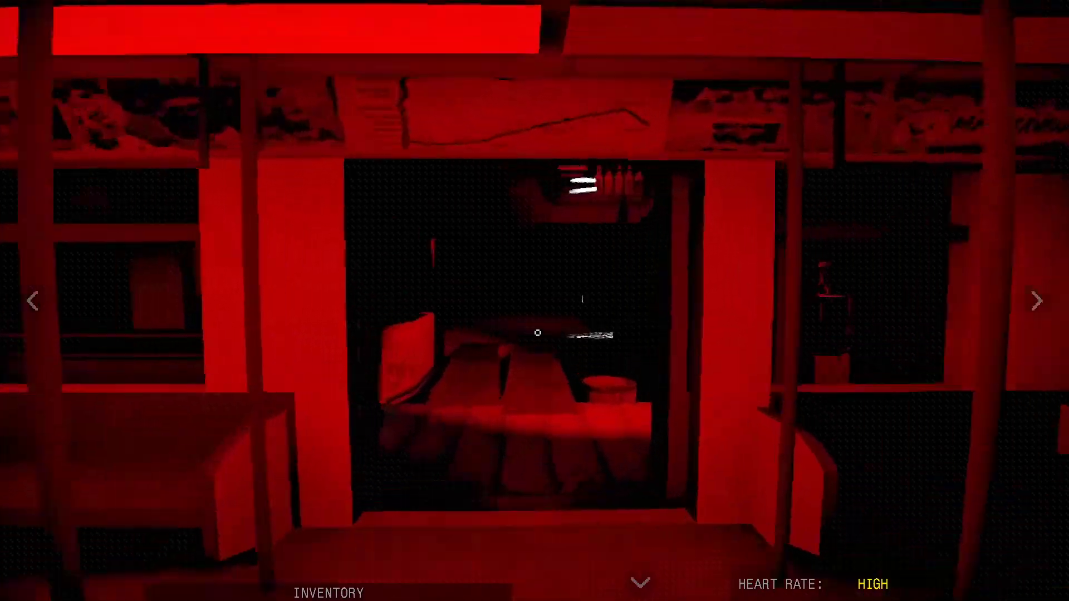
{"action": "left_click", "coordinate": [537, 333]}
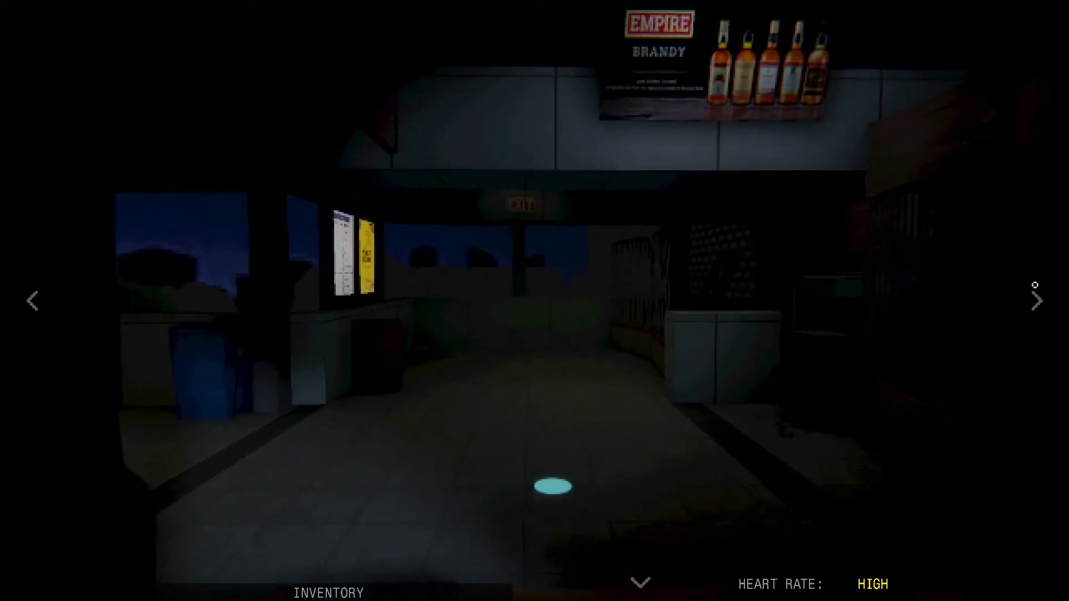
{"action": "left_click", "coordinate": [551, 487]}
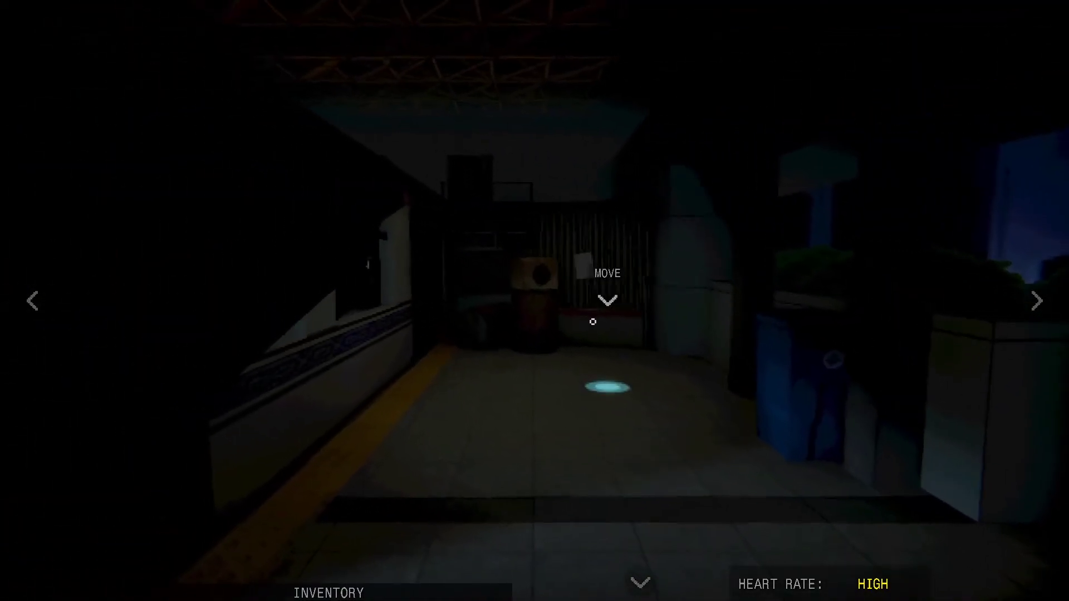
{"action": "left_click", "coordinate": [611, 326]}
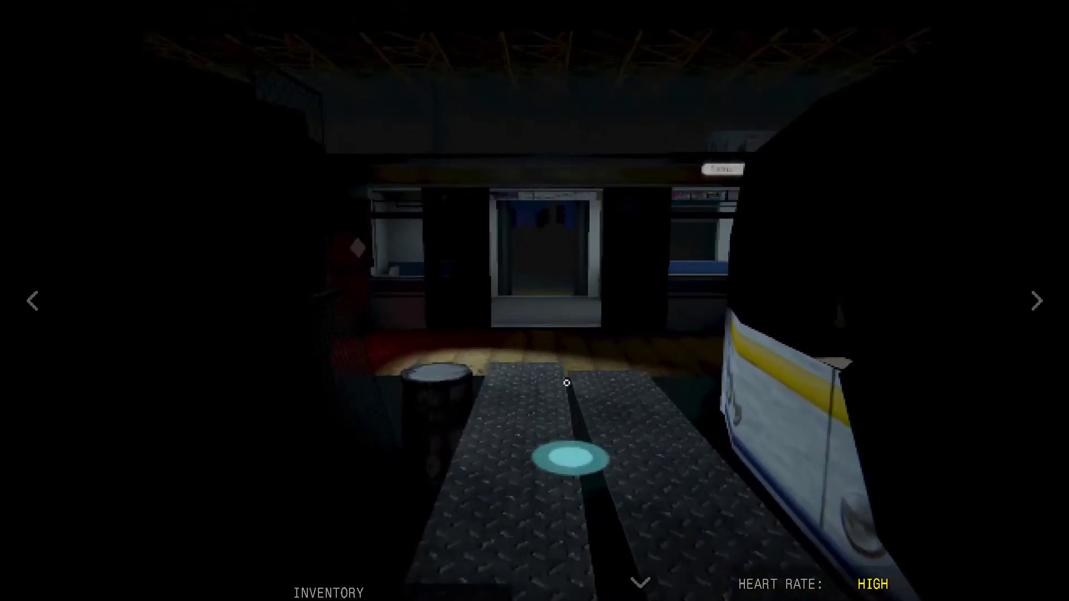
{"action": "left_click", "coordinate": [573, 453]}
{"action": "left_click", "coordinate": [508, 530]}
Turn toward the gate and barrel area and glance at the grid note
{"action": "left_click", "coordinate": [31, 301]}
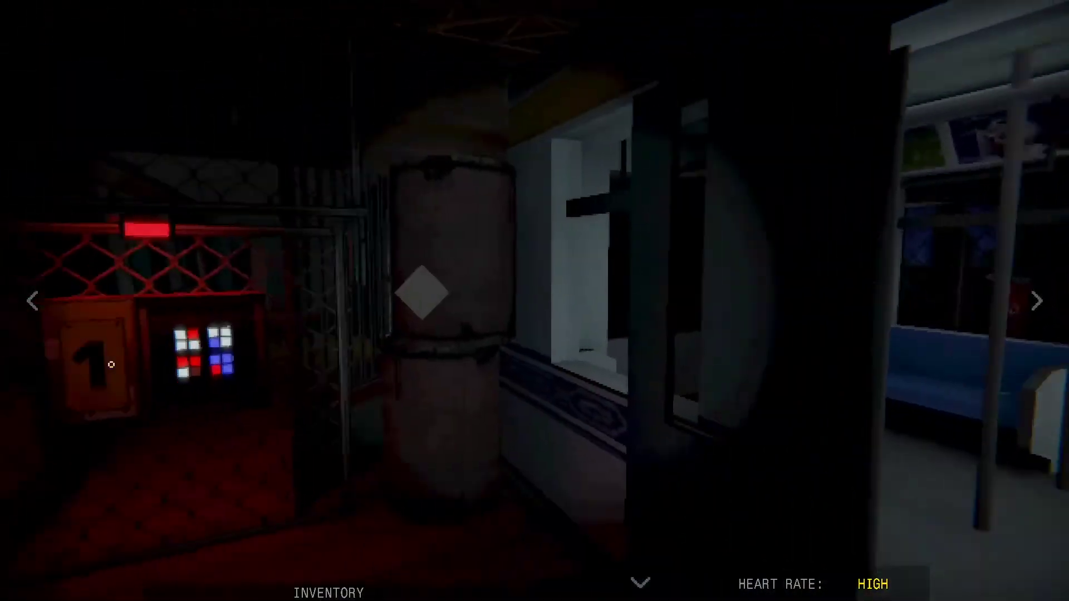
{"action": "left_click", "coordinate": [660, 309]}
{"action": "right_click", "coordinate": [660, 309]}
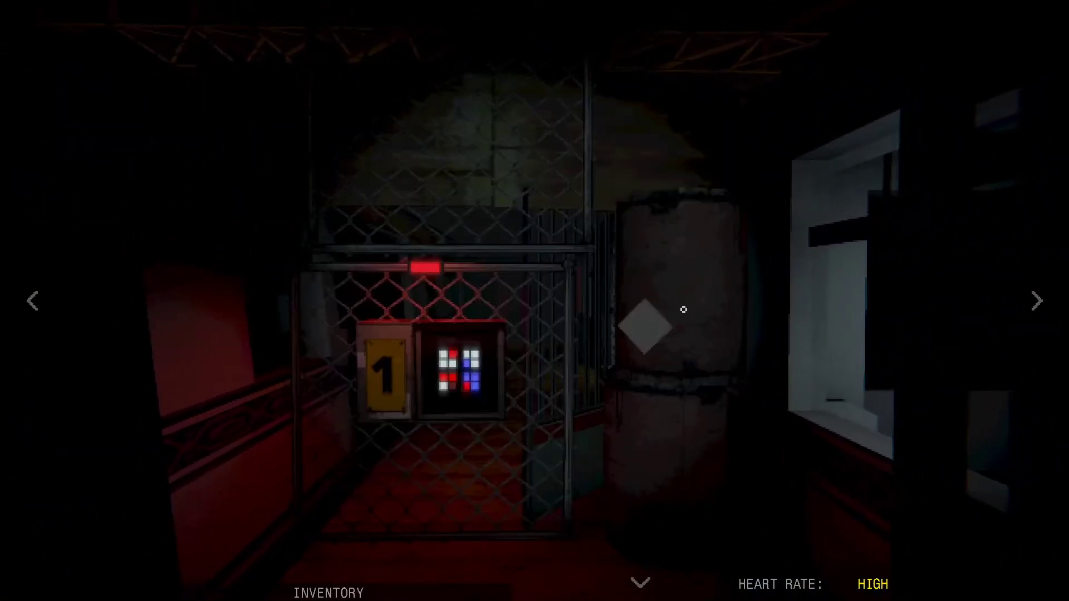
On the number 1 fuse panel, rotate the top-left and bottom-left tile blocks several times, then step back
{"action": "left_click", "coordinate": [468, 363]}
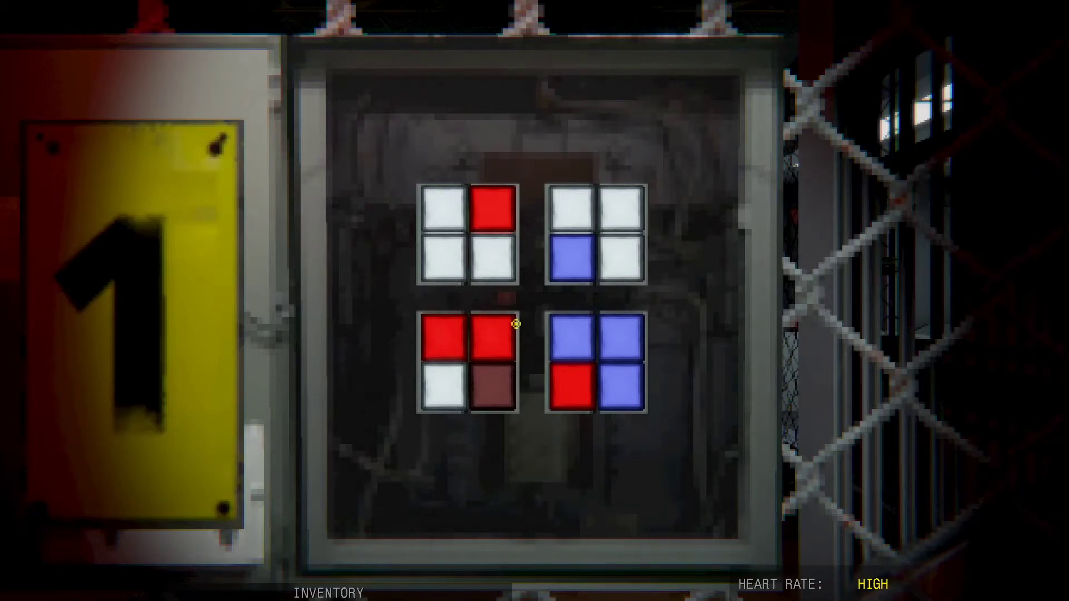
{"action": "left_click", "coordinate": [458, 261]}
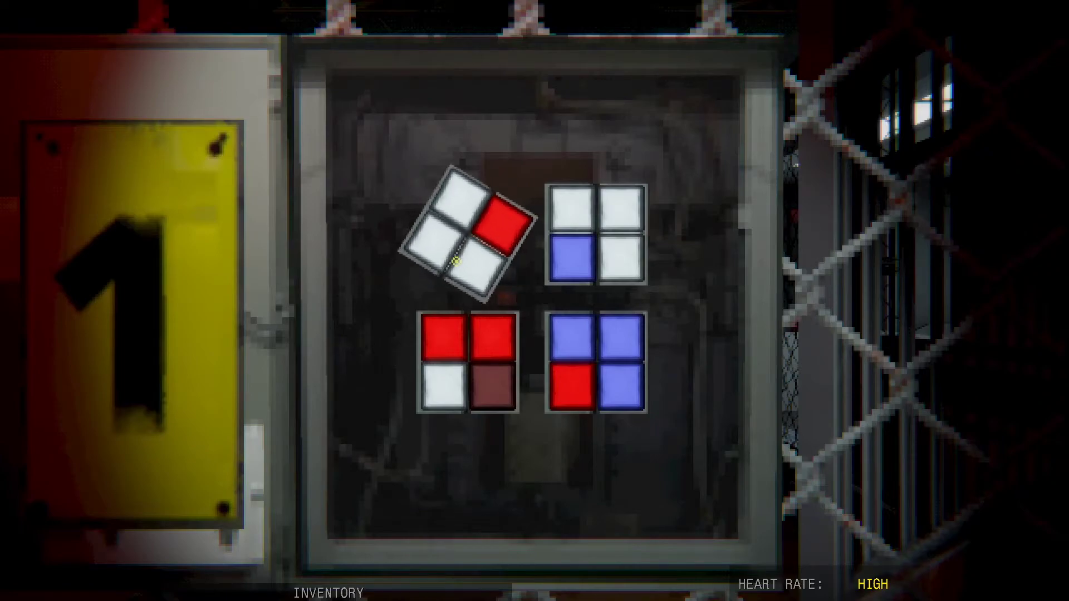
{"action": "left_click", "coordinate": [465, 323]}
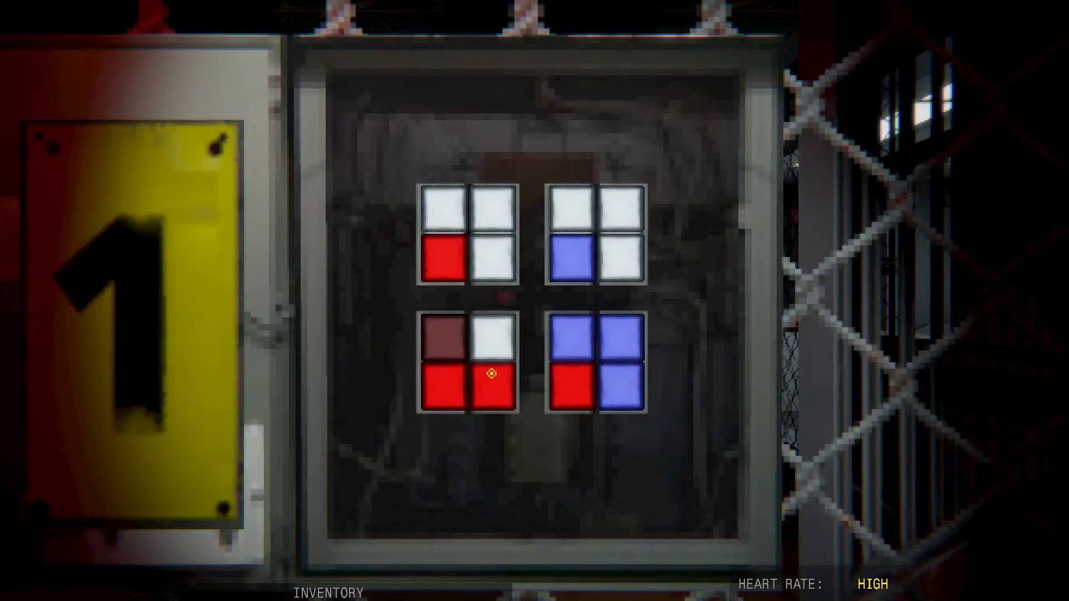
{"action": "left_click", "coordinate": [492, 373]}
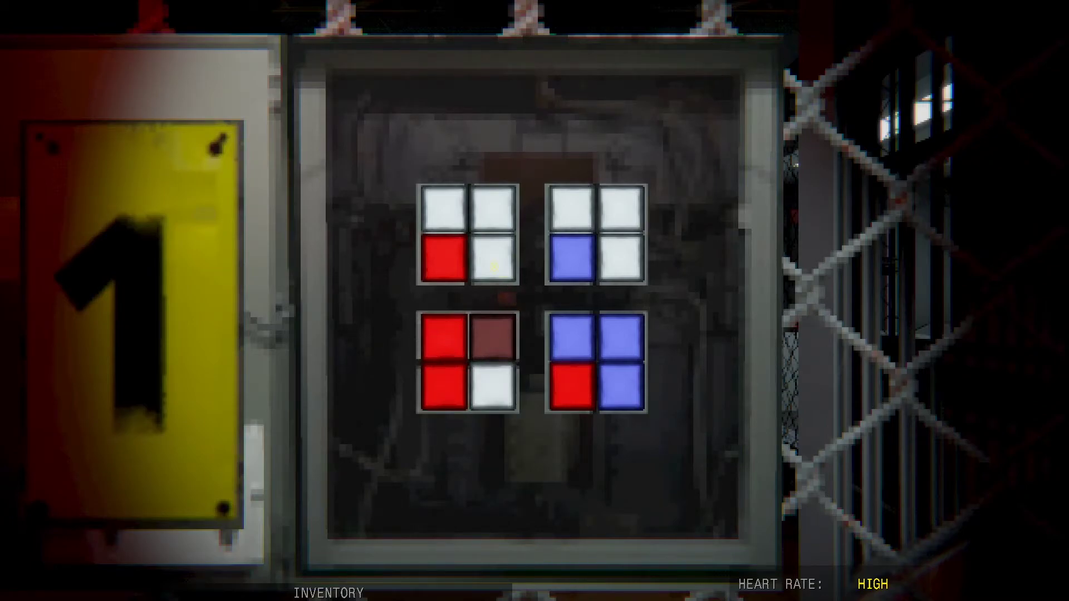
{"action": "left_click", "coordinate": [493, 266]}
{"action": "left_click", "coordinate": [489, 263]}
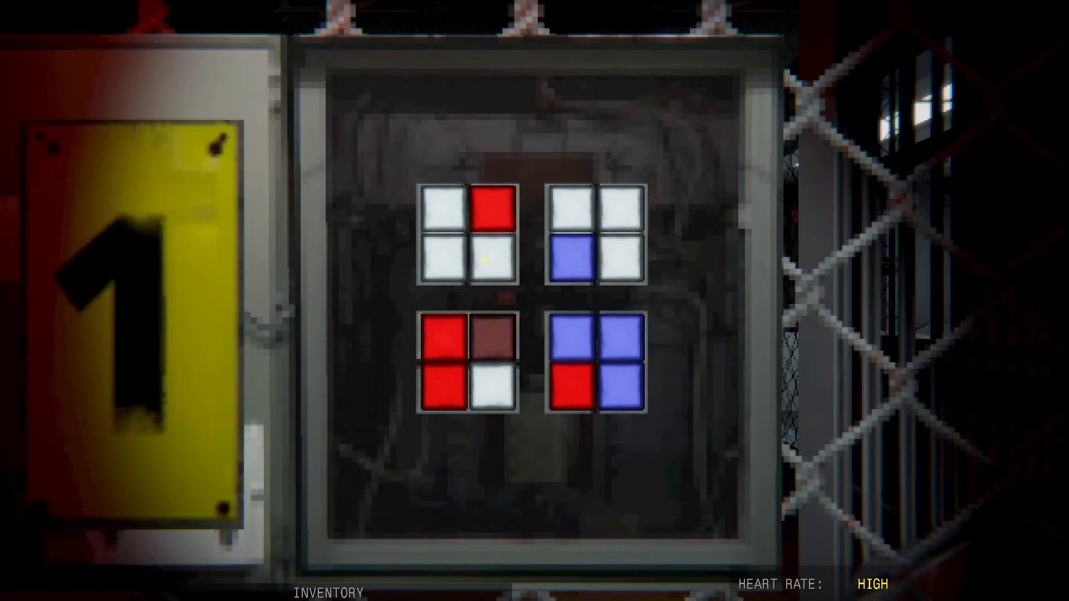
{"action": "left_click", "coordinate": [484, 261]}
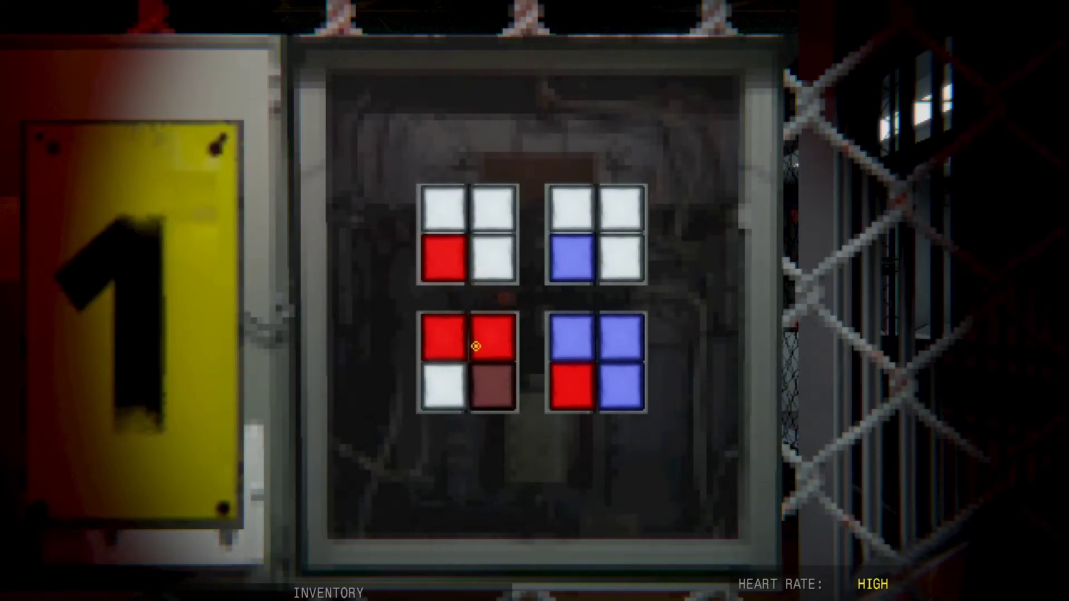
{"action": "left_click", "coordinate": [460, 367]}
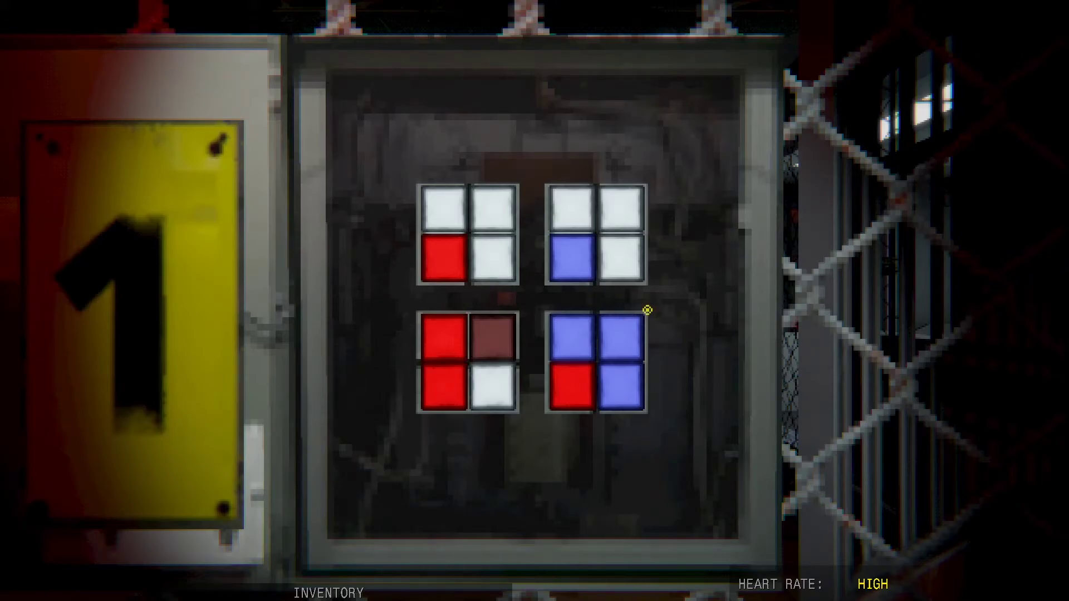
{"action": "right_click", "coordinate": [648, 311]}
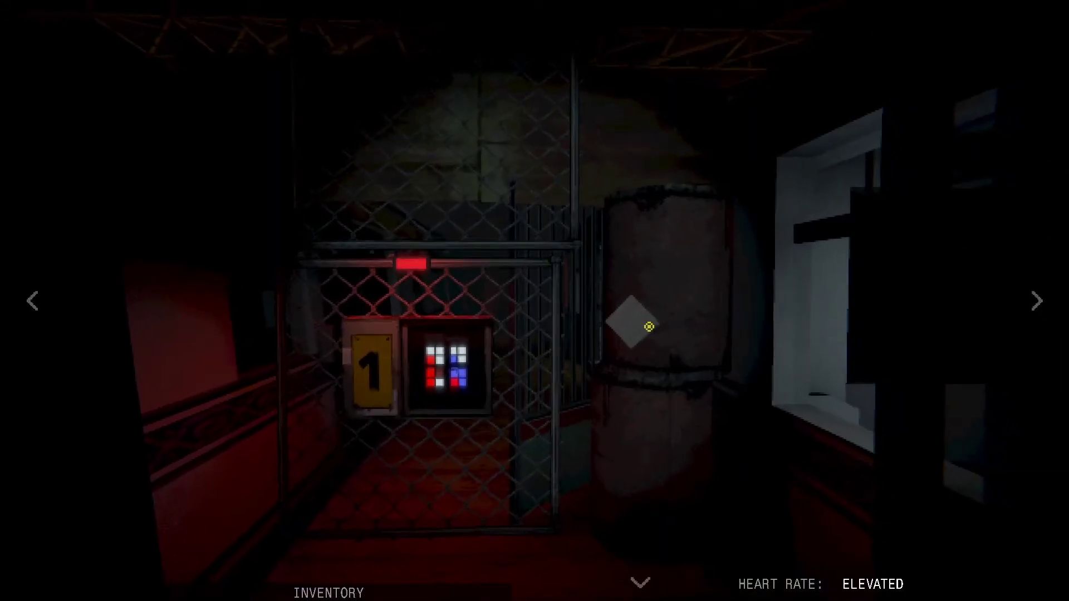
Walk through the train car and take the Rusted Key from the seat by the doors
{"action": "key", "text": "Down"}
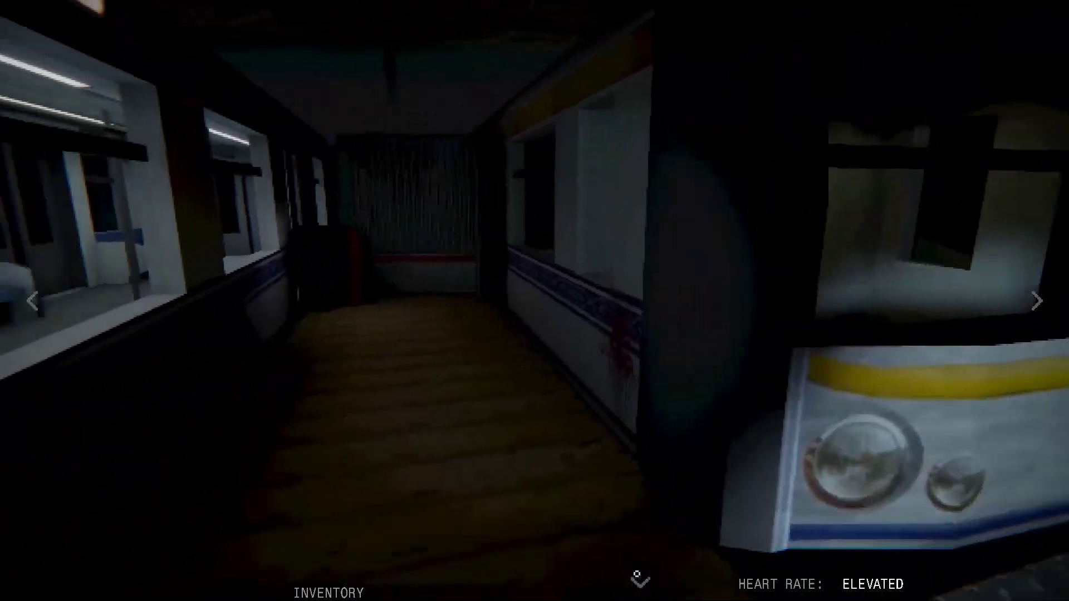
{"action": "key", "text": "Left"}
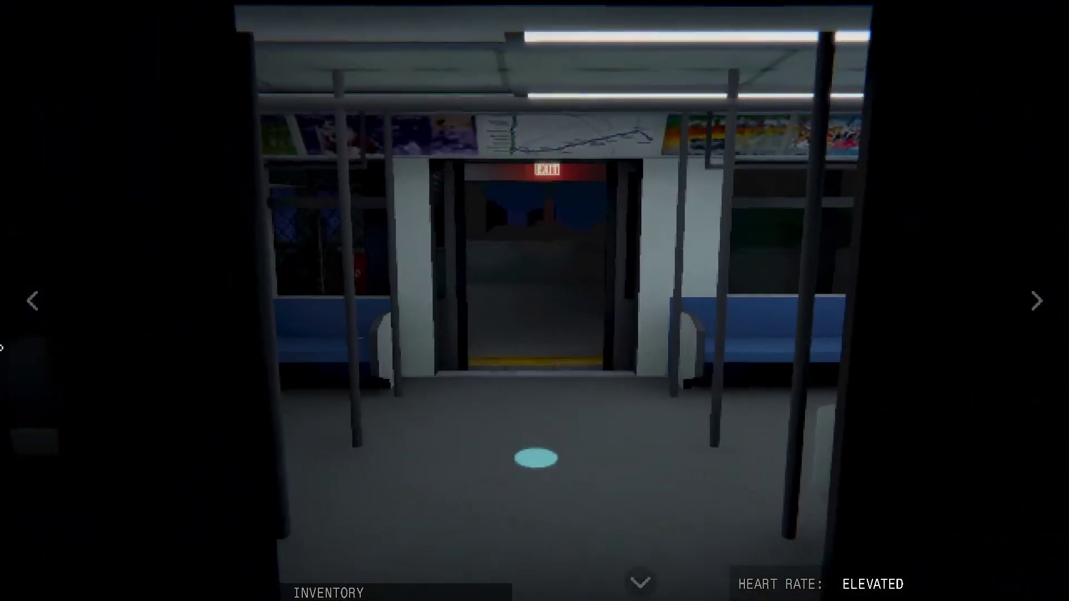
{"action": "left_click", "coordinate": [552, 465]}
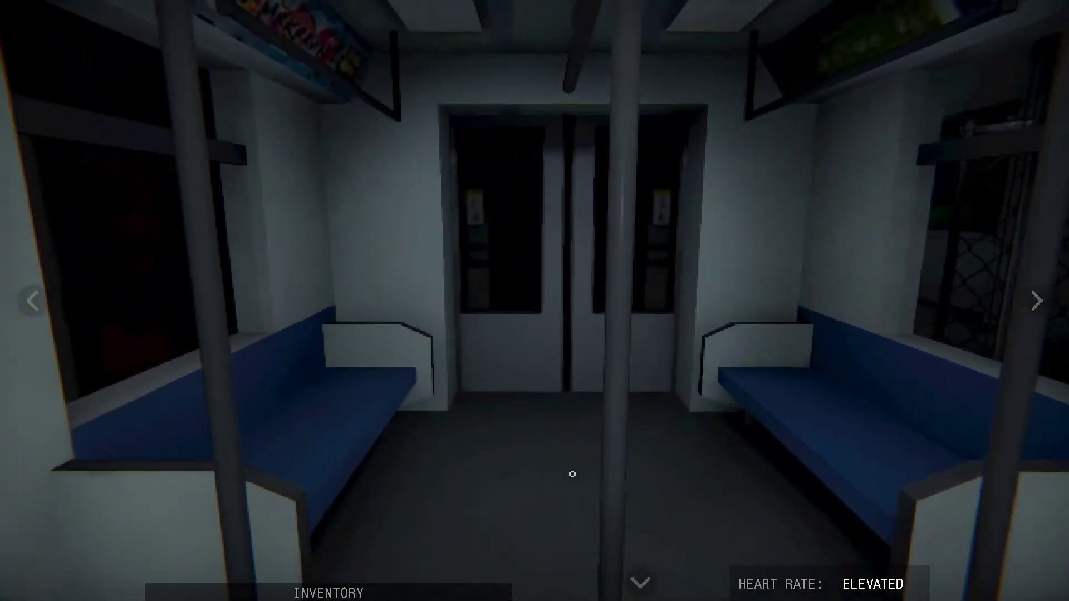
{"action": "left_click", "coordinate": [535, 451]}
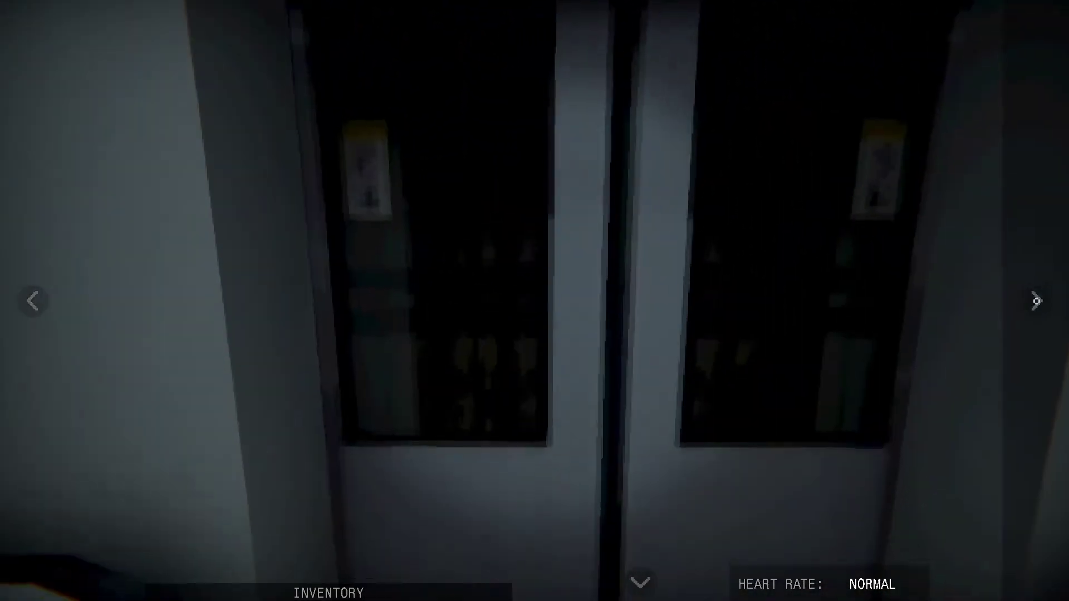
{"action": "key", "text": "Right"}
{"action": "left_click", "coordinate": [694, 451]}
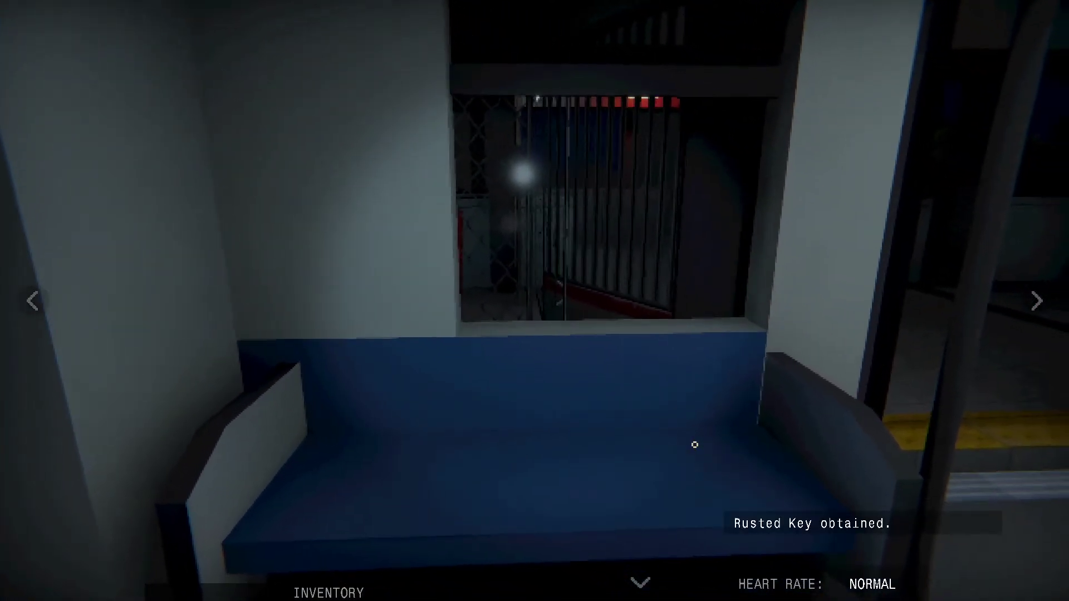
Step off the train onto the platform, facing the corridor with the red bin
{"action": "key", "text": "Left"}
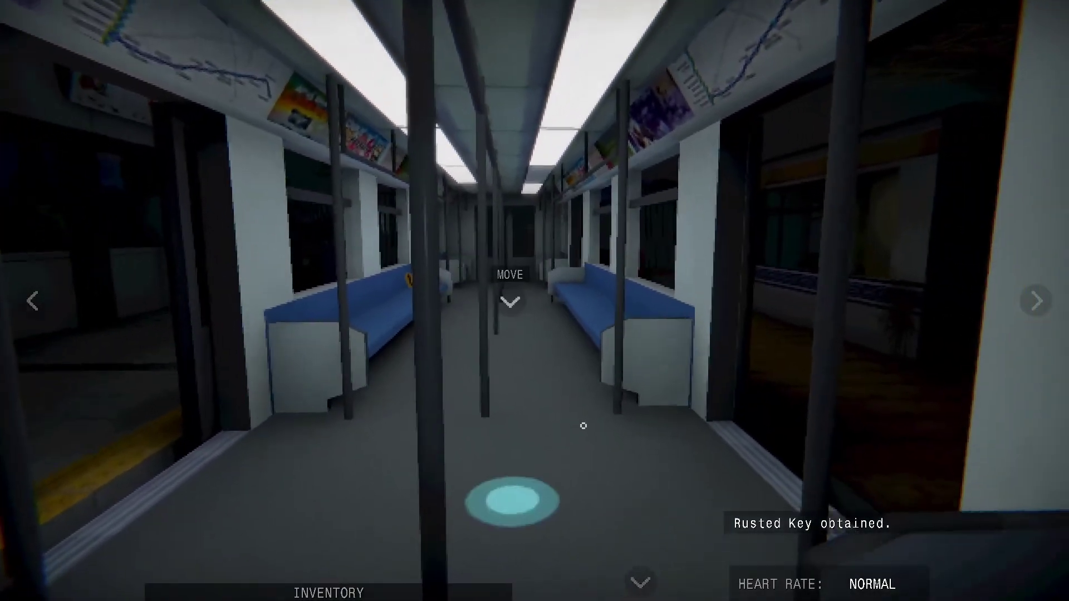
{"action": "key", "text": "Left"}
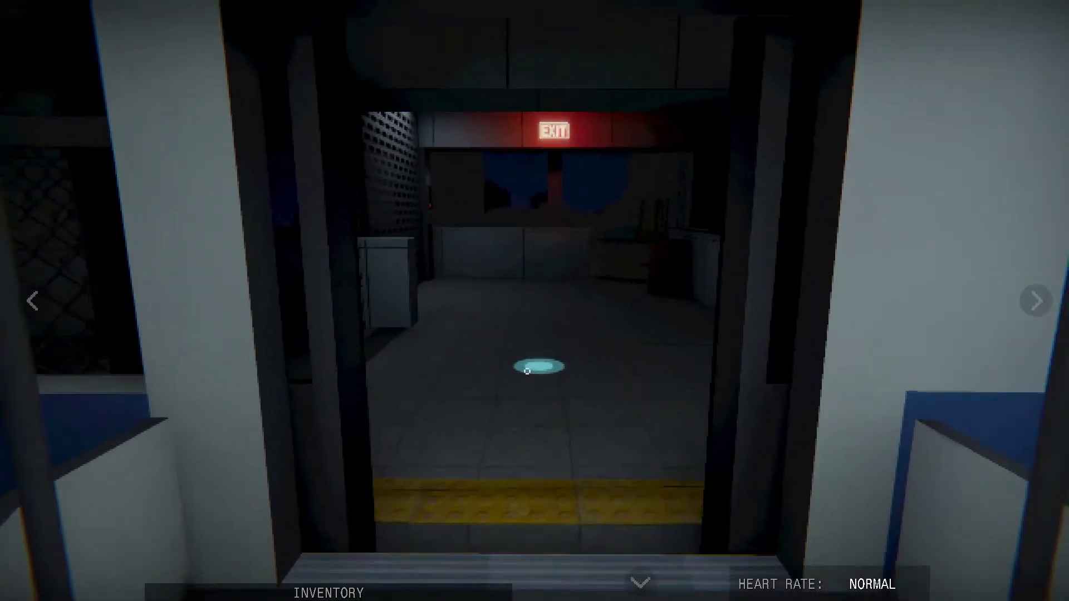
{"action": "left_click", "coordinate": [527, 370]}
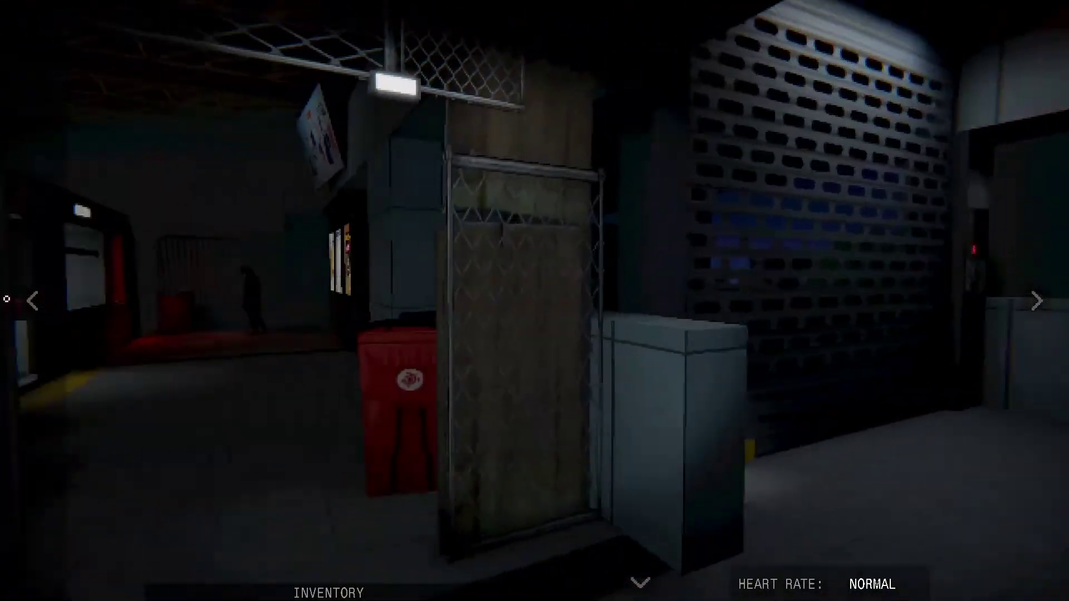
{"action": "key", "text": "Right"}
Walk back to the rusty locker and unlock it with the Rusted Key to get the Dial Piece
{"action": "left_click", "coordinate": [328, 591]}
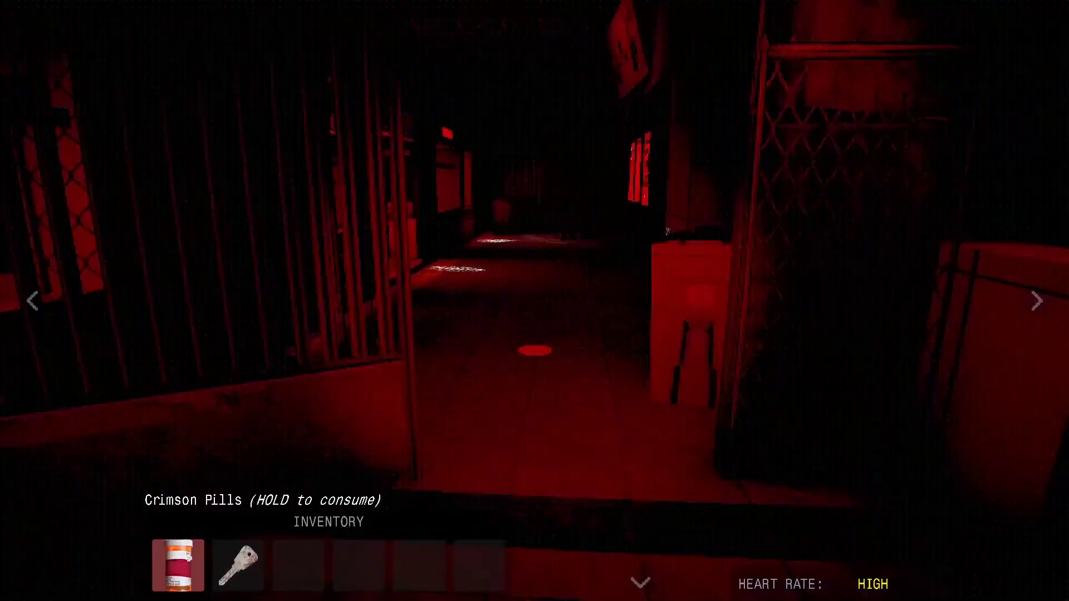
{"action": "left_click", "coordinate": [641, 582]}
{"action": "left_click", "coordinate": [534, 350]}
{"action": "key", "text": "Left"}
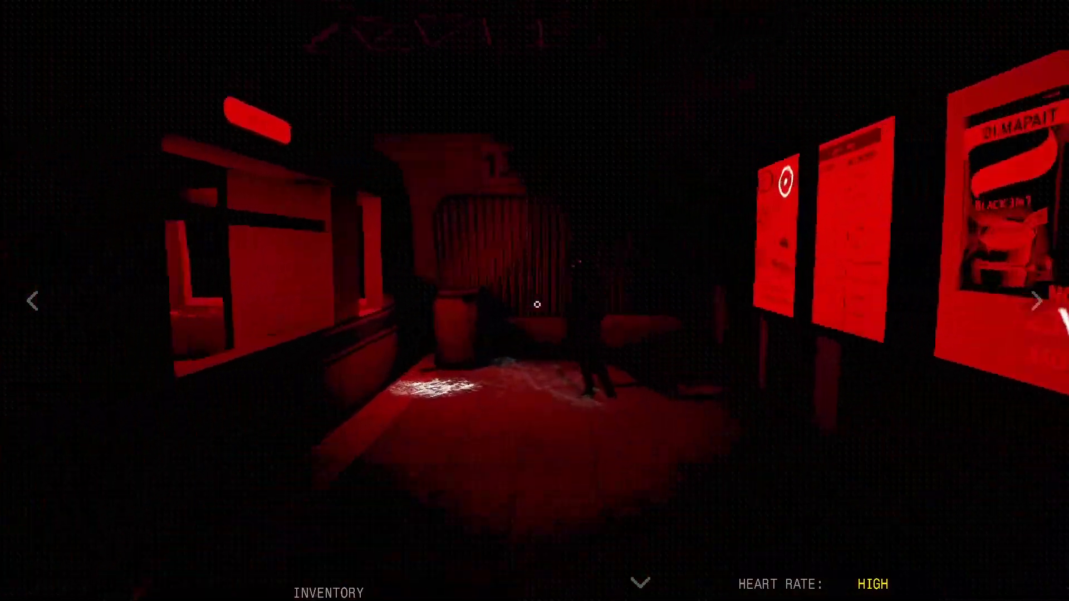
{"action": "key", "text": "Left"}
{"action": "left_click", "coordinate": [535, 351]}
{"action": "left_click", "coordinate": [577, 358]}
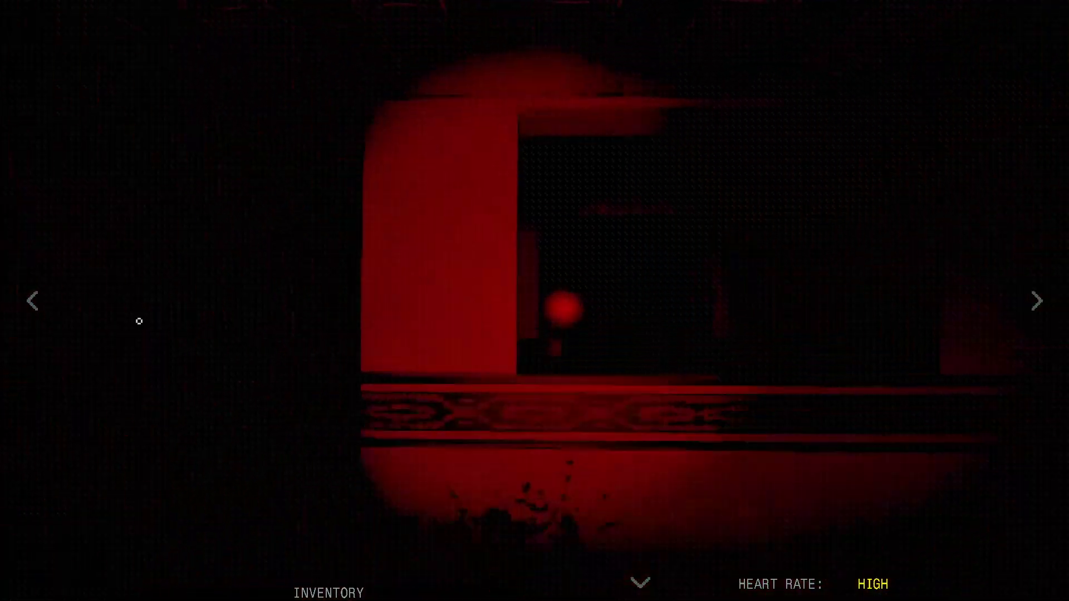
{"action": "left_click", "coordinate": [141, 312]}
{"action": "left_click", "coordinate": [1036, 300]}
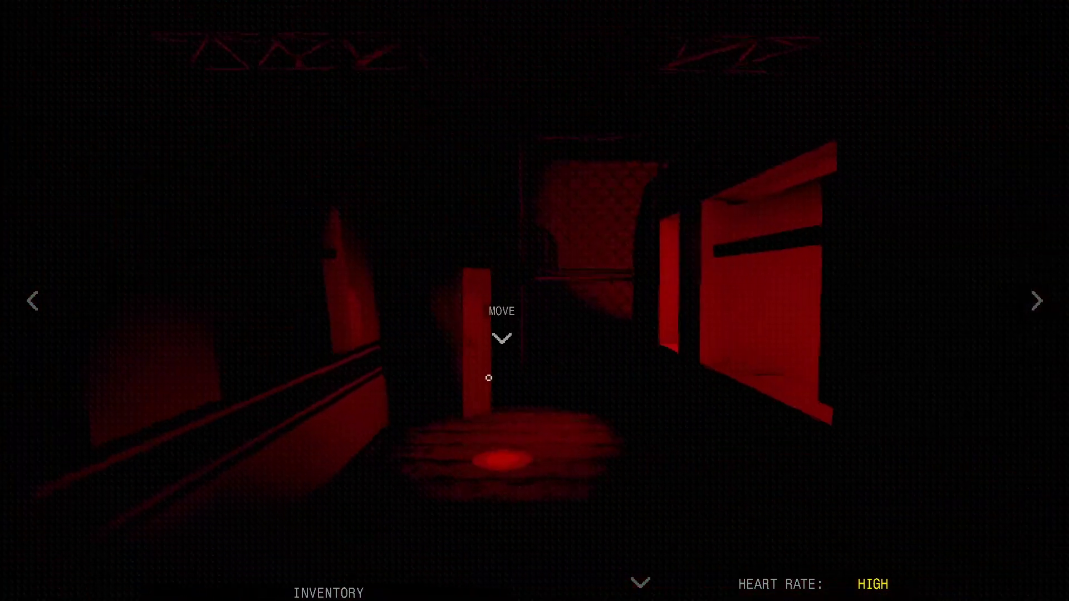
{"action": "left_click", "coordinate": [501, 342]}
{"action": "left_click", "coordinate": [452, 356]}
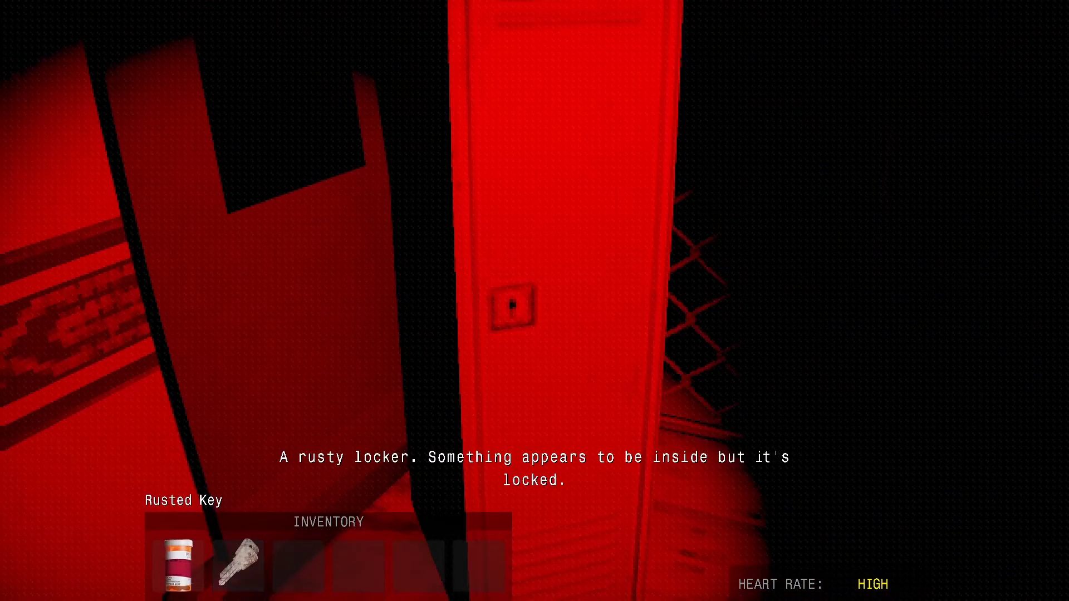
{"action": "left_click", "coordinate": [488, 378]}
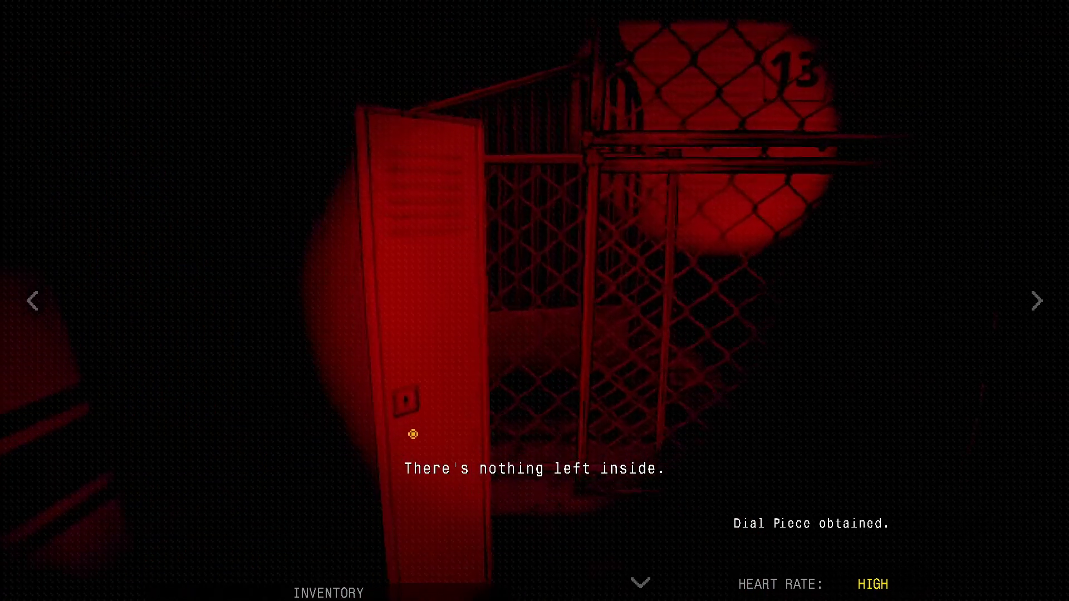
Walk past the posters and through the doorway toward the coffer by the gate
{"action": "left_click", "coordinate": [313, 554]}
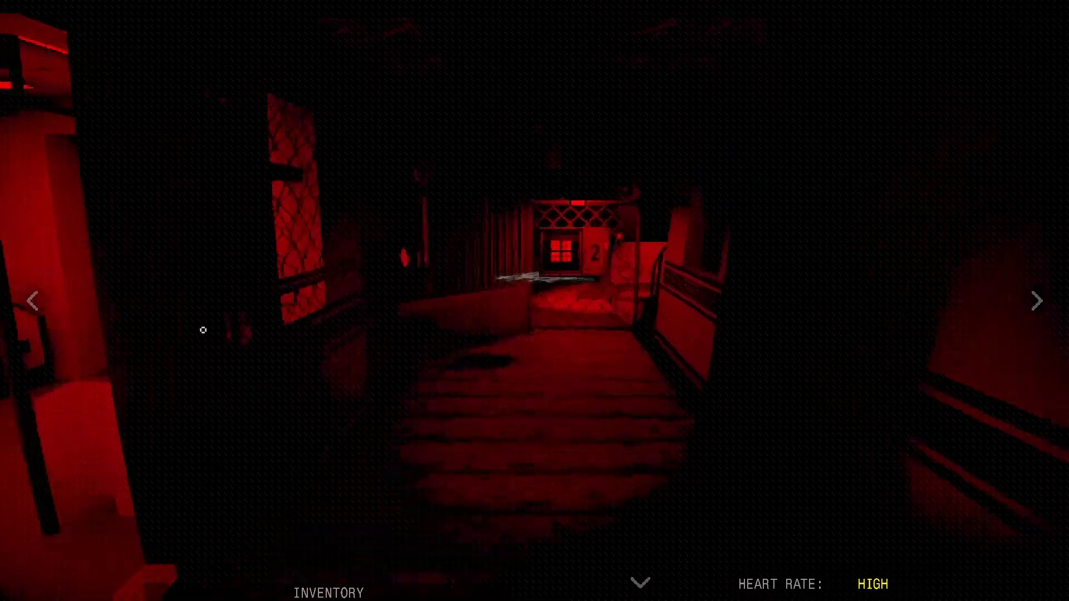
{"action": "left_click", "coordinate": [534, 334]}
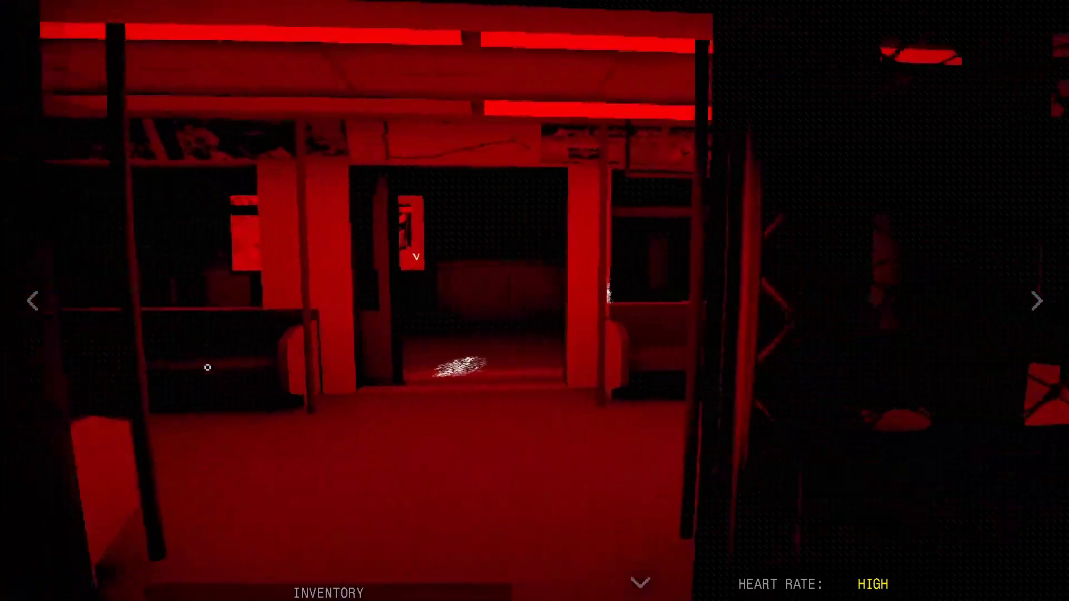
{"action": "left_click", "coordinate": [518, 359]}
{"action": "left_click", "coordinate": [1036, 300]}
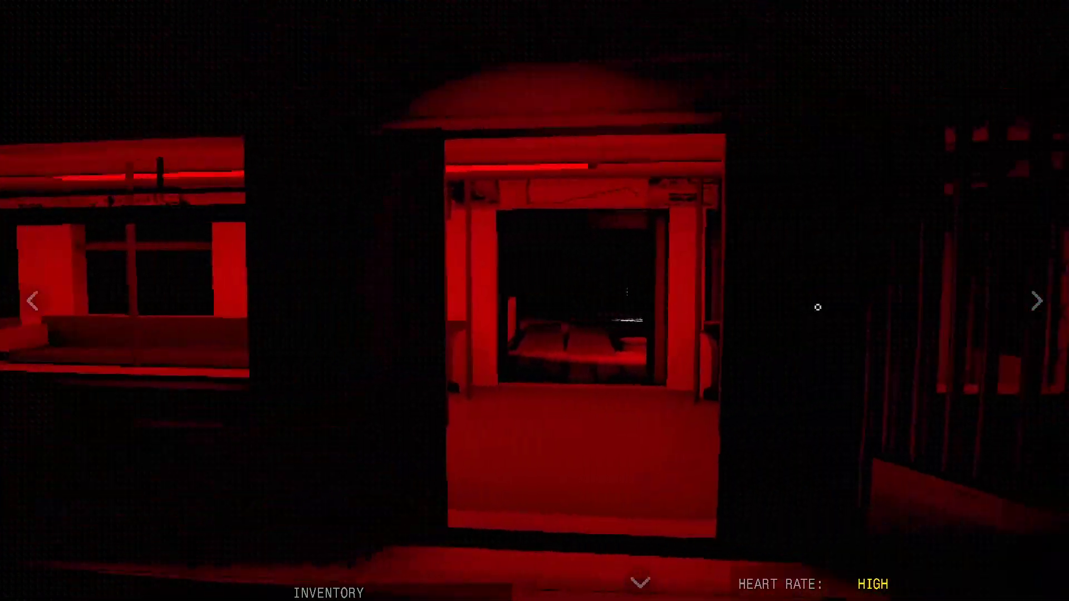
{"action": "left_click", "coordinate": [584, 334]}
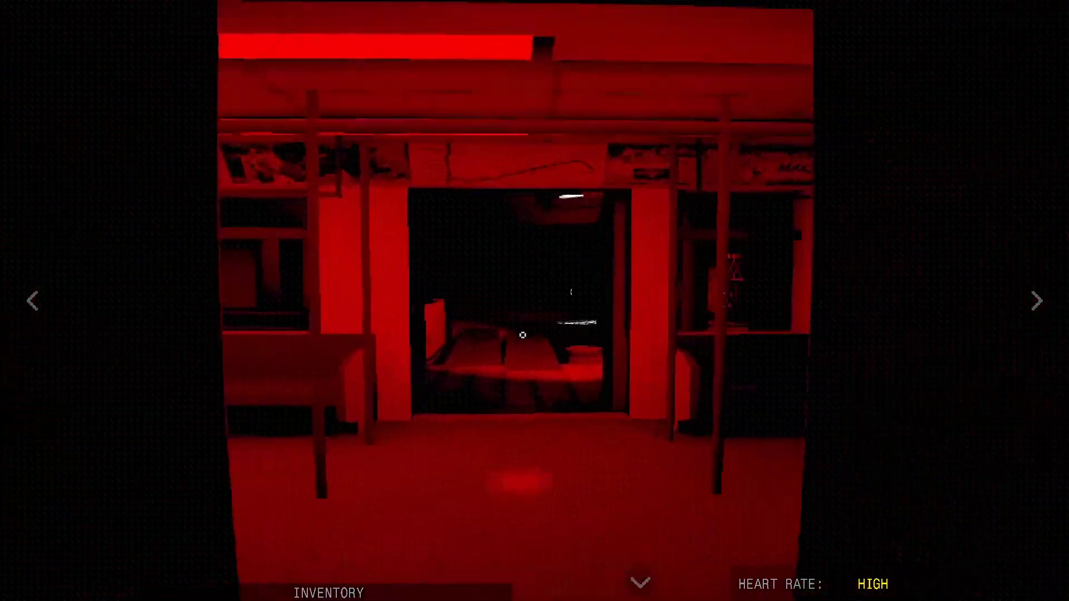
{"action": "left_click", "coordinate": [535, 317]}
{"action": "left_click", "coordinate": [676, 331]}
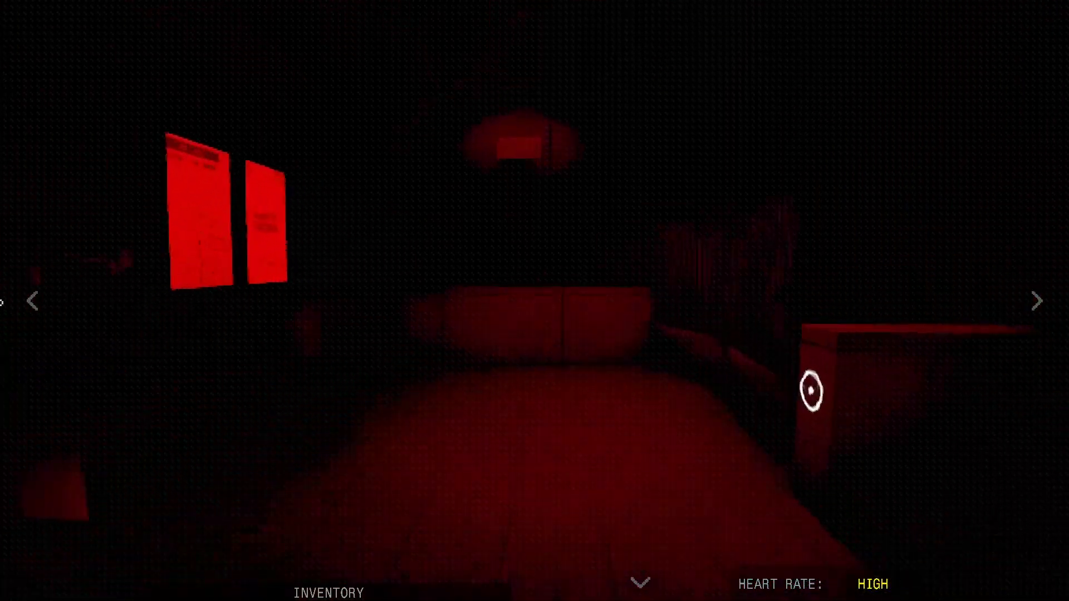
{"action": "left_click", "coordinate": [810, 385]}
Insert the Dial Piece into the antique coffer and rotate its rings to new symbols
{"action": "left_click", "coordinate": [435, 326]}
{"action": "left_click", "coordinate": [467, 316]}
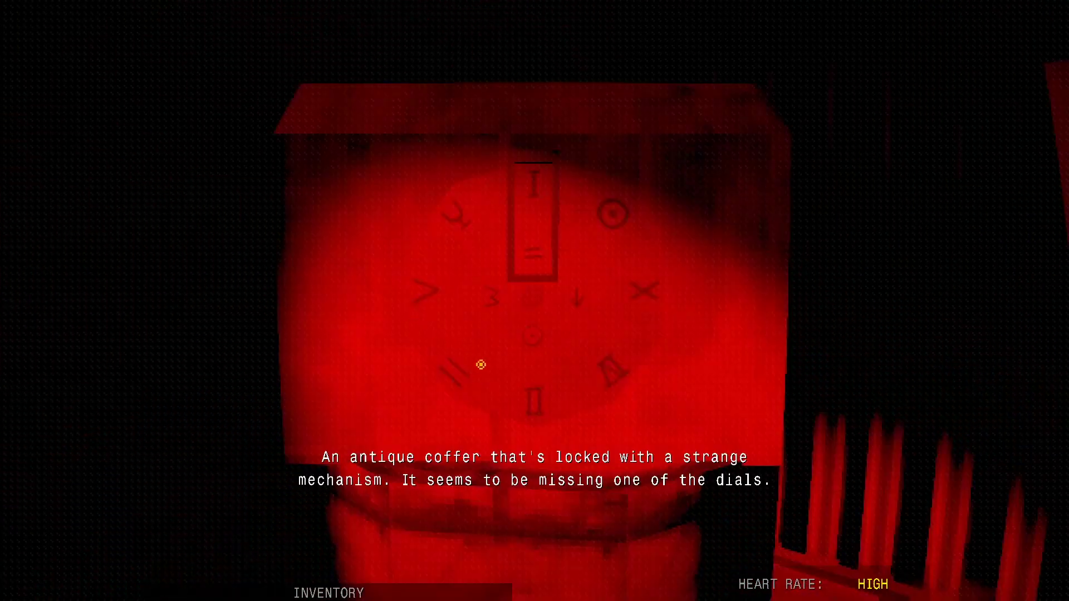
{"action": "left_click", "coordinate": [239, 565]}
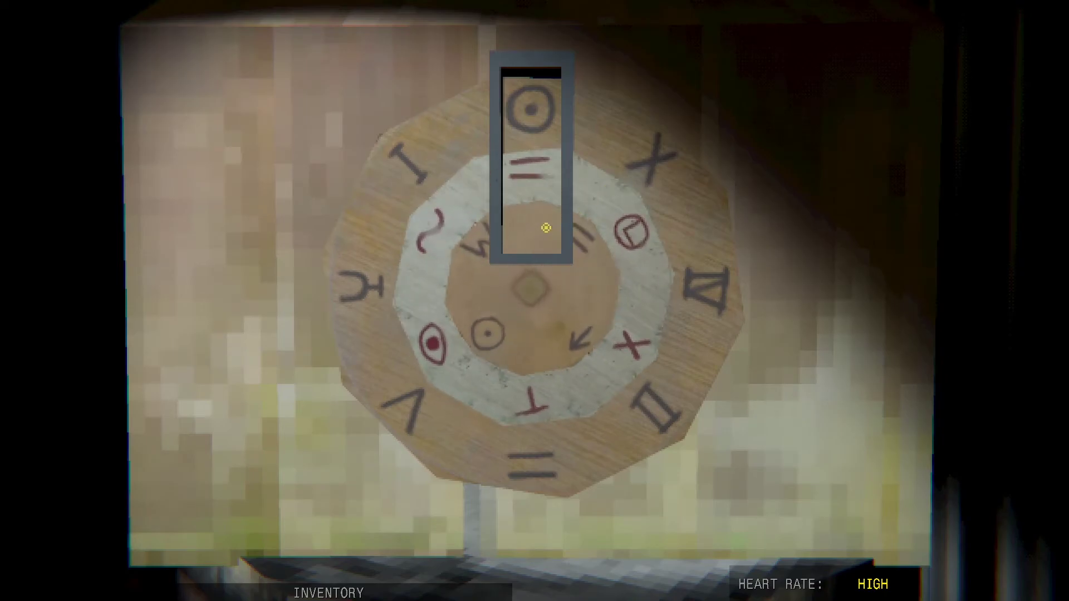
{"action": "left_click", "coordinate": [547, 226]}
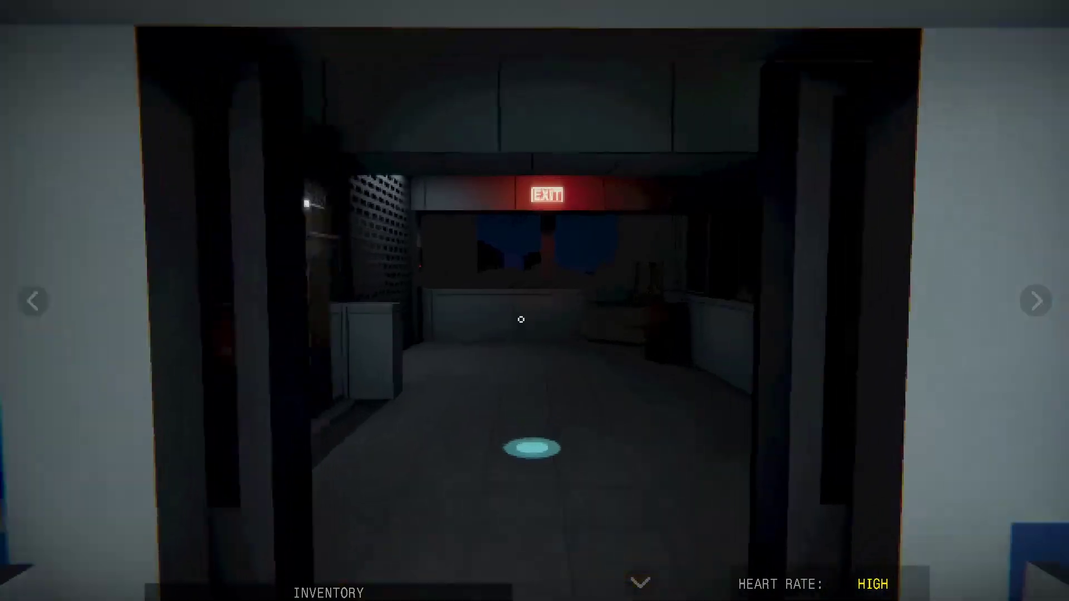